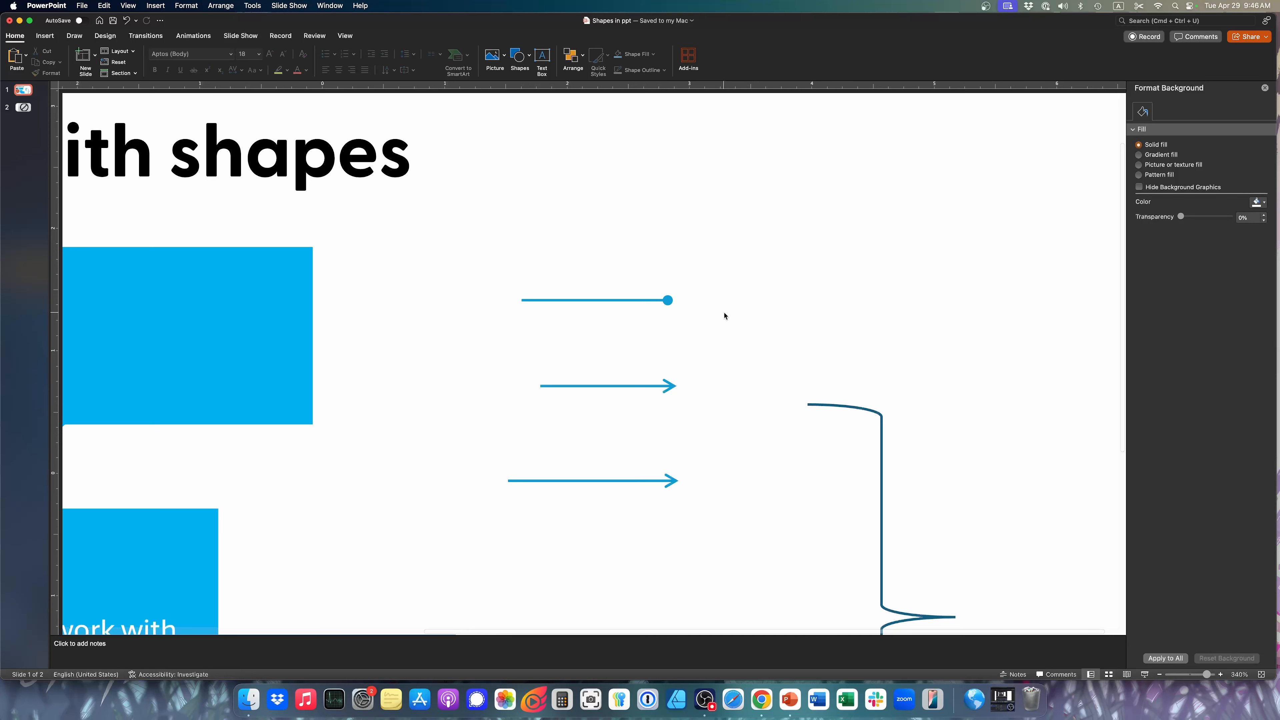
Step: Try the arrow style with round ends on both sides of the uppermost line, and undo it
{"action": "left_click", "coordinate": [594, 301]}
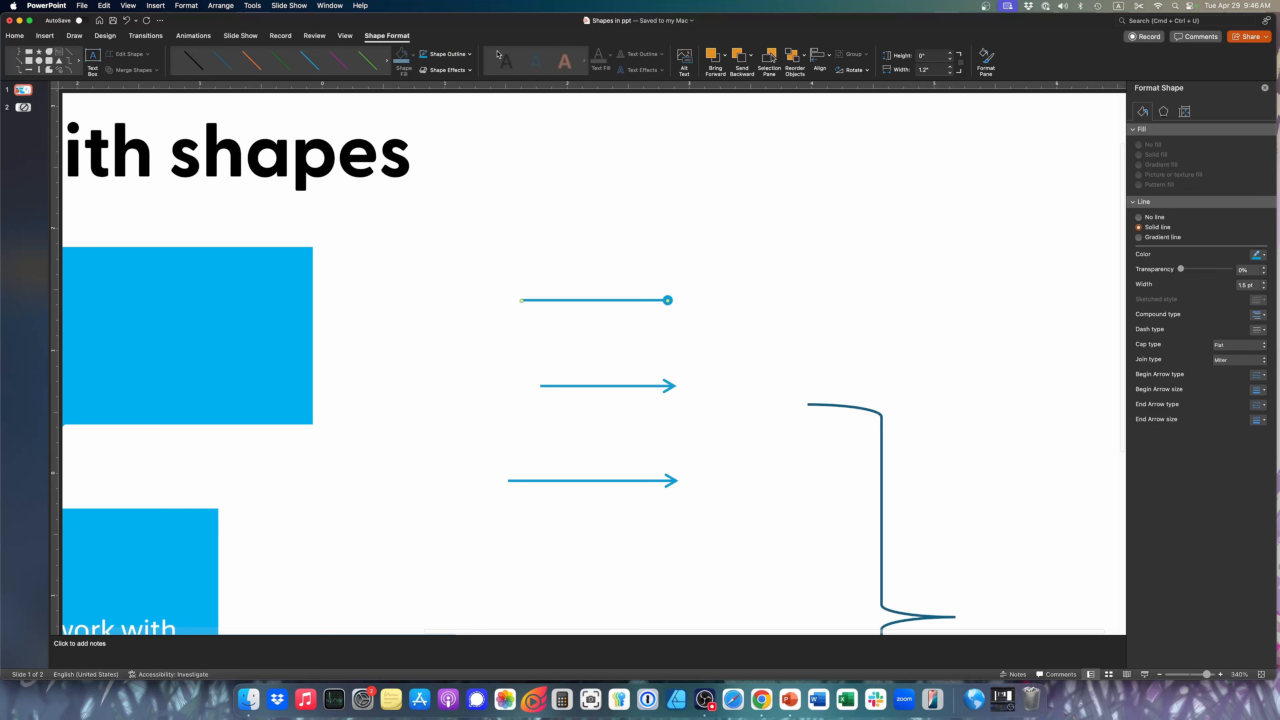
{"action": "left_click", "coordinate": [469, 54]}
{"action": "mouse_move", "coordinate": [444, 243]}
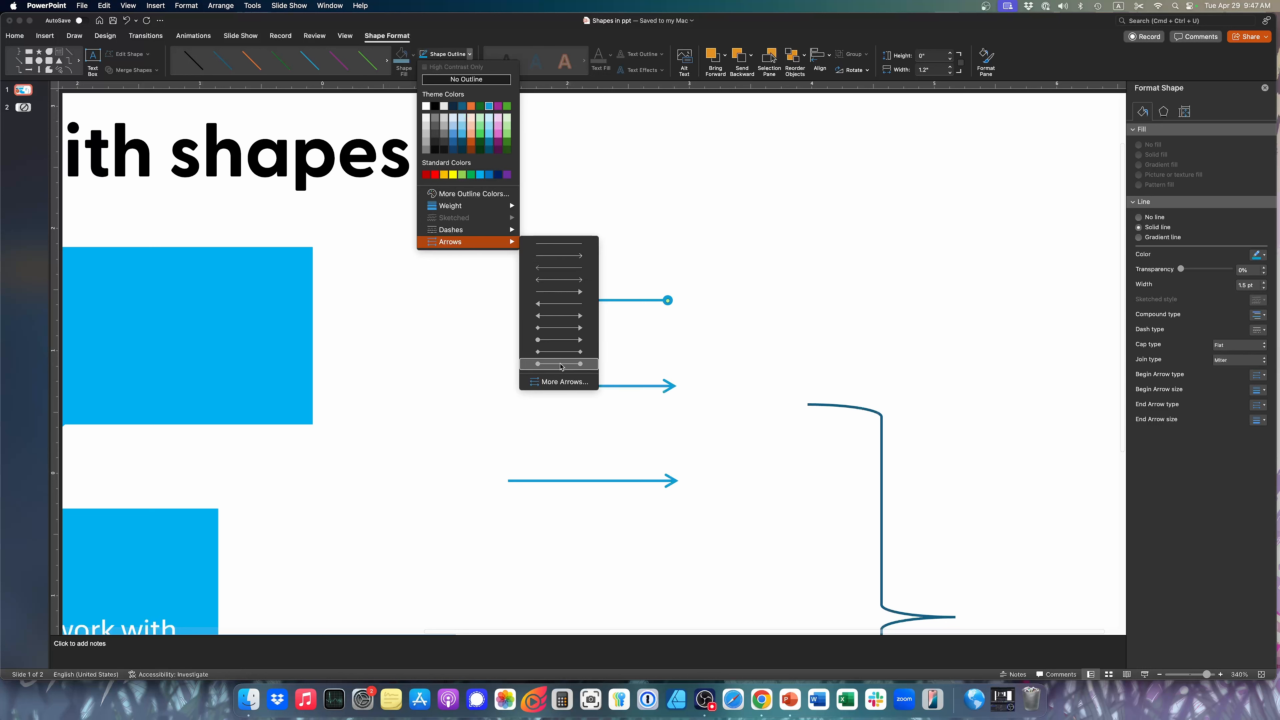
{"action": "left_click", "coordinate": [537, 364]}
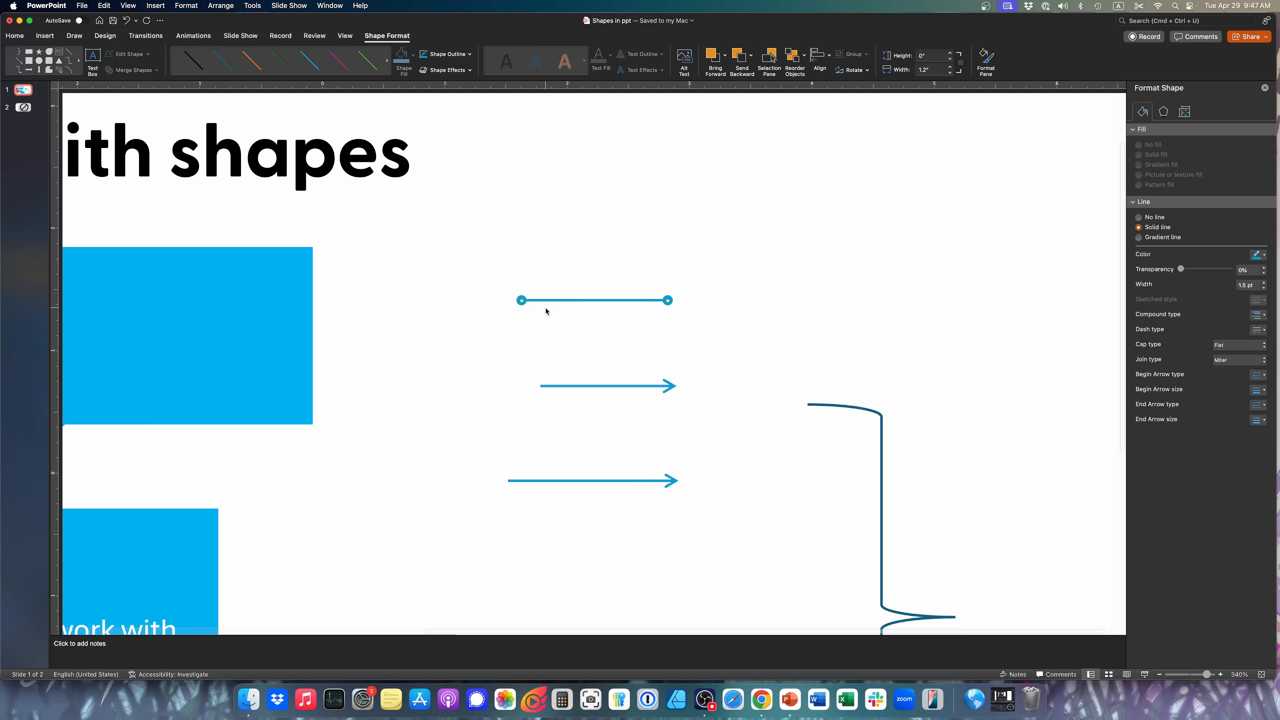
{"action": "left_click_drag", "start_coordinate": [548, 198], "coordinate": [853, 211]}
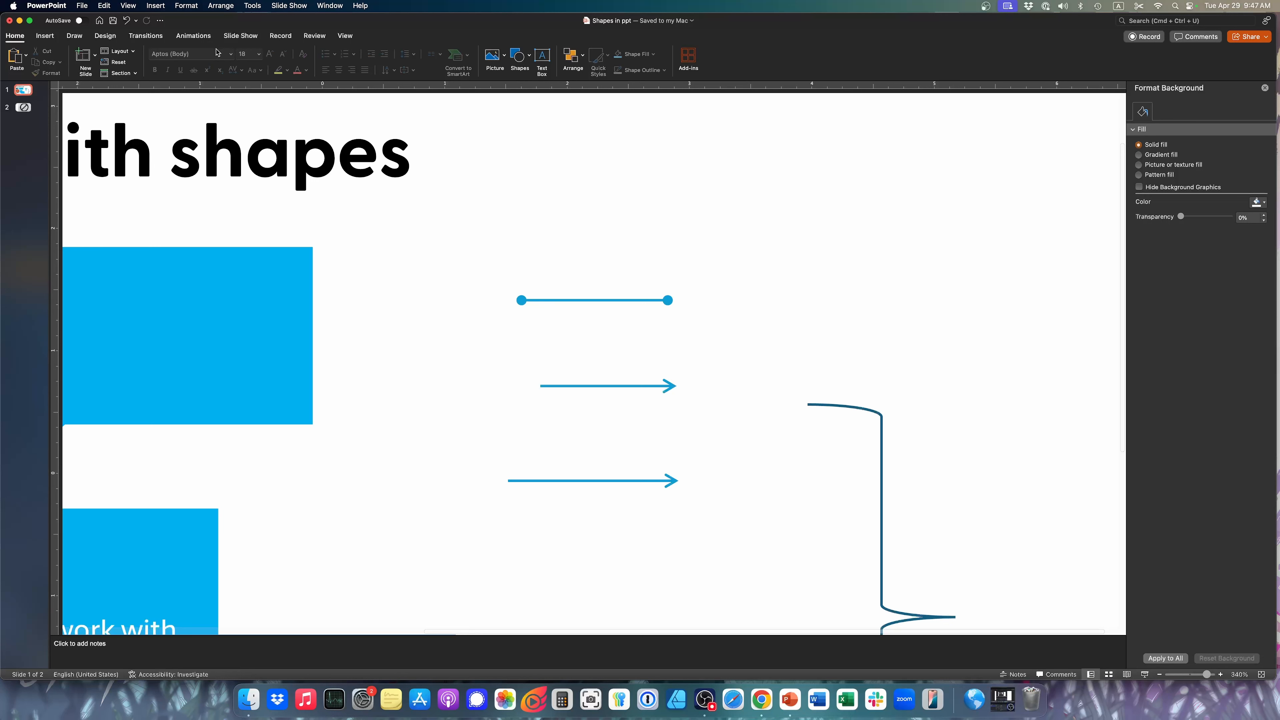
{"action": "key", "text": "super+z"}
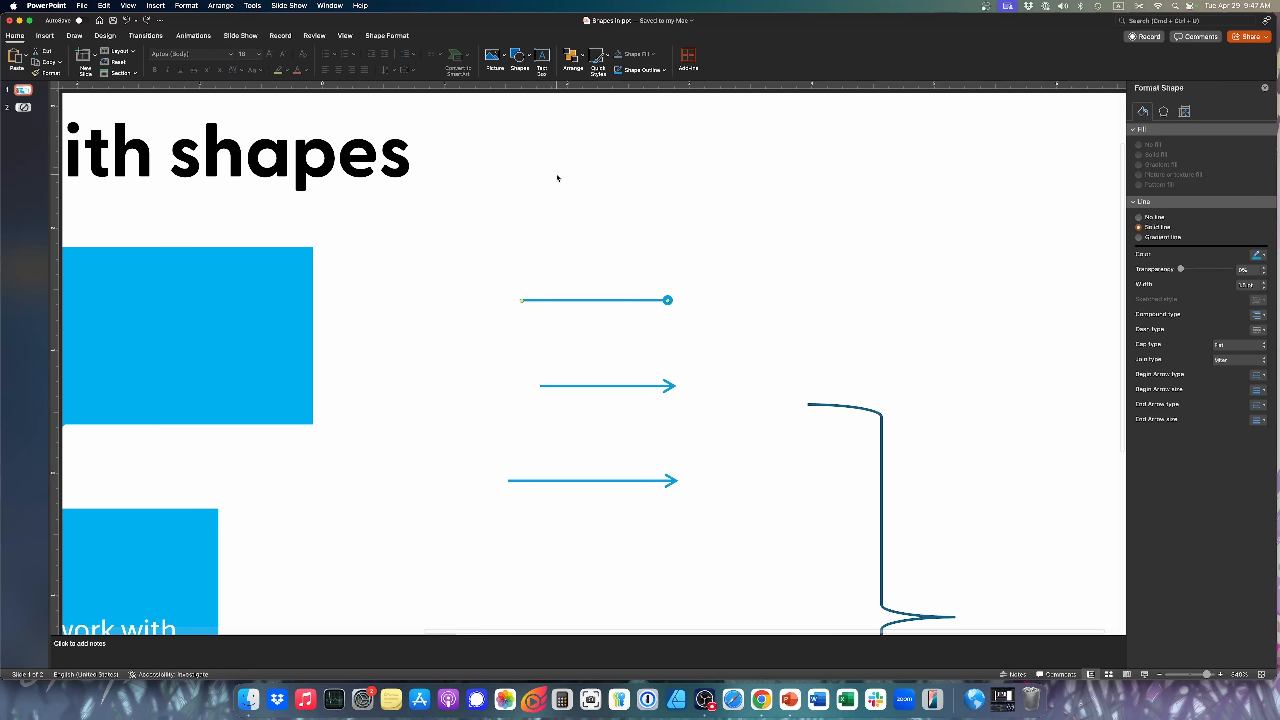
Step: Set the end arrow size of the round-ended line to the smallest option
{"action": "left_click", "coordinate": [629, 302]}
{"action": "mouse_move", "coordinate": [667, 300]}
{"action": "left_mouse_down"}
{"action": "mouse_move", "coordinate": [509, 194]}
{"action": "mouse_move", "coordinate": [652, 327]}
{"action": "mouse_move", "coordinate": [426, 349]}
{"action": "mouse_move", "coordinate": [666, 301]}
{"action": "left_mouse_up"}
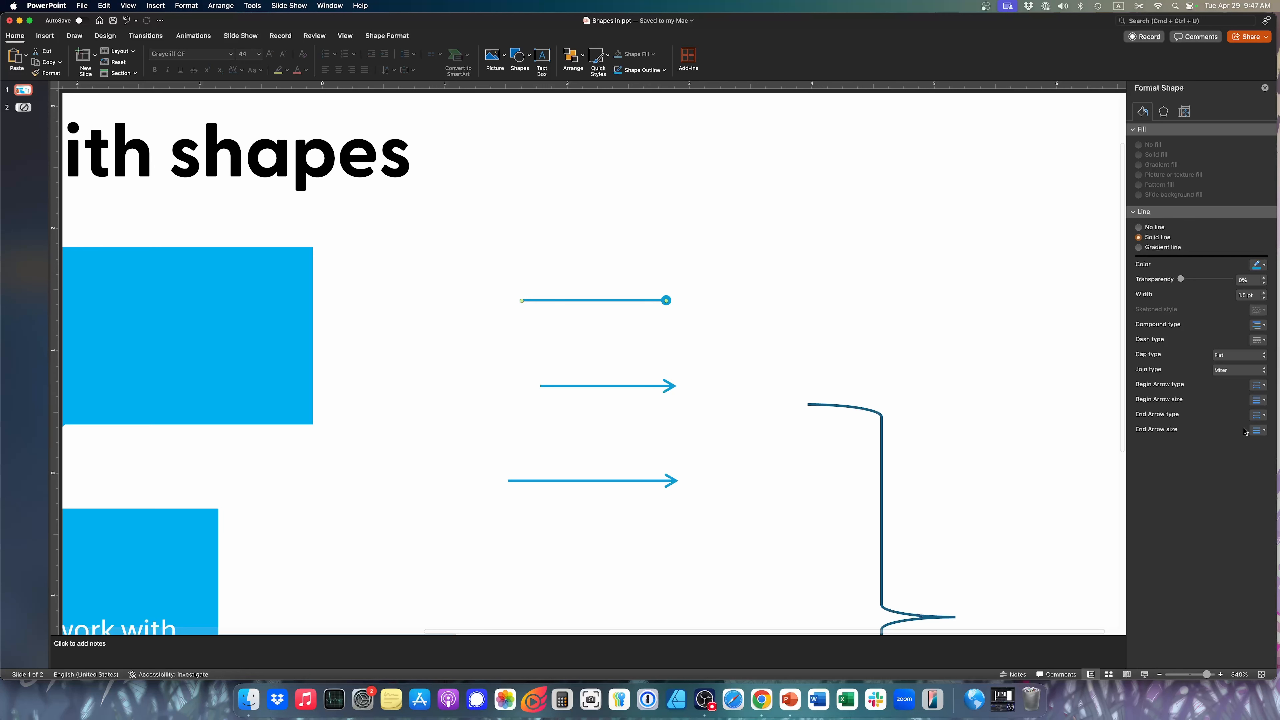
{"action": "left_click", "coordinate": [1259, 429]}
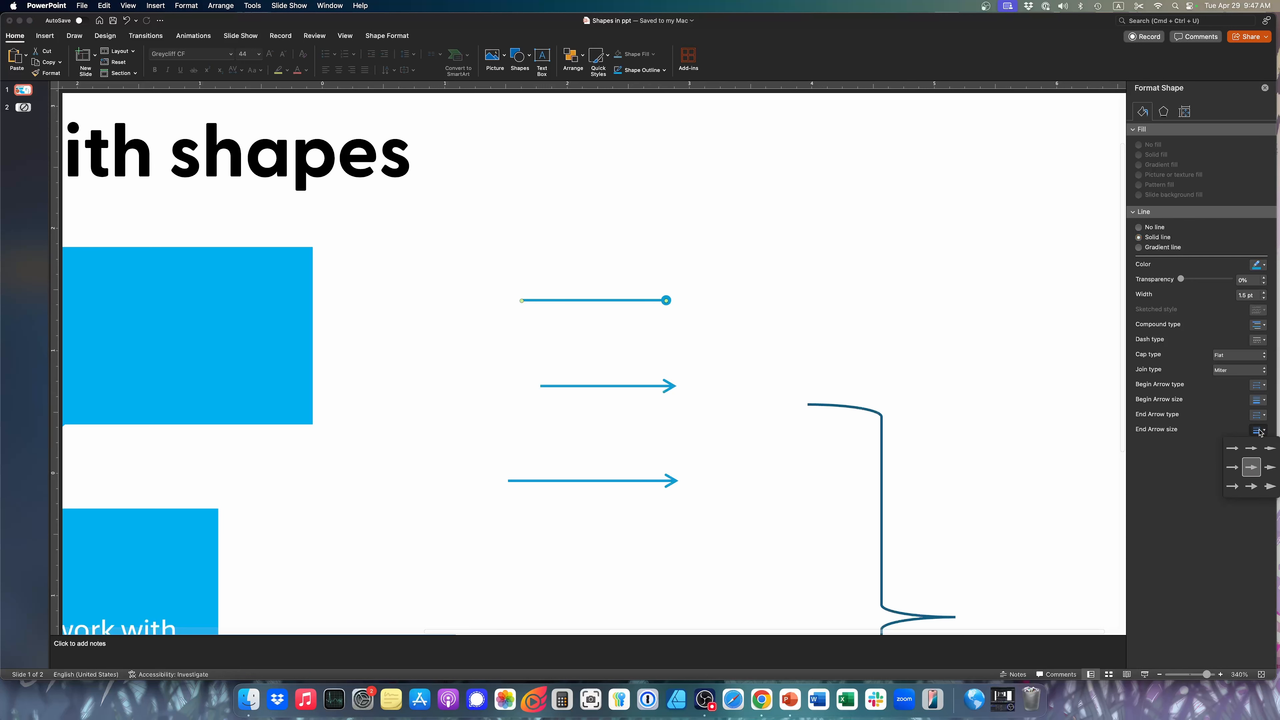
{"action": "left_click", "coordinate": [1233, 451]}
{"action": "left_click", "coordinate": [727, 316]}
Step: Set the end arrow size of the round-ended line to the largest option
{"action": "left_click", "coordinate": [645, 299]}
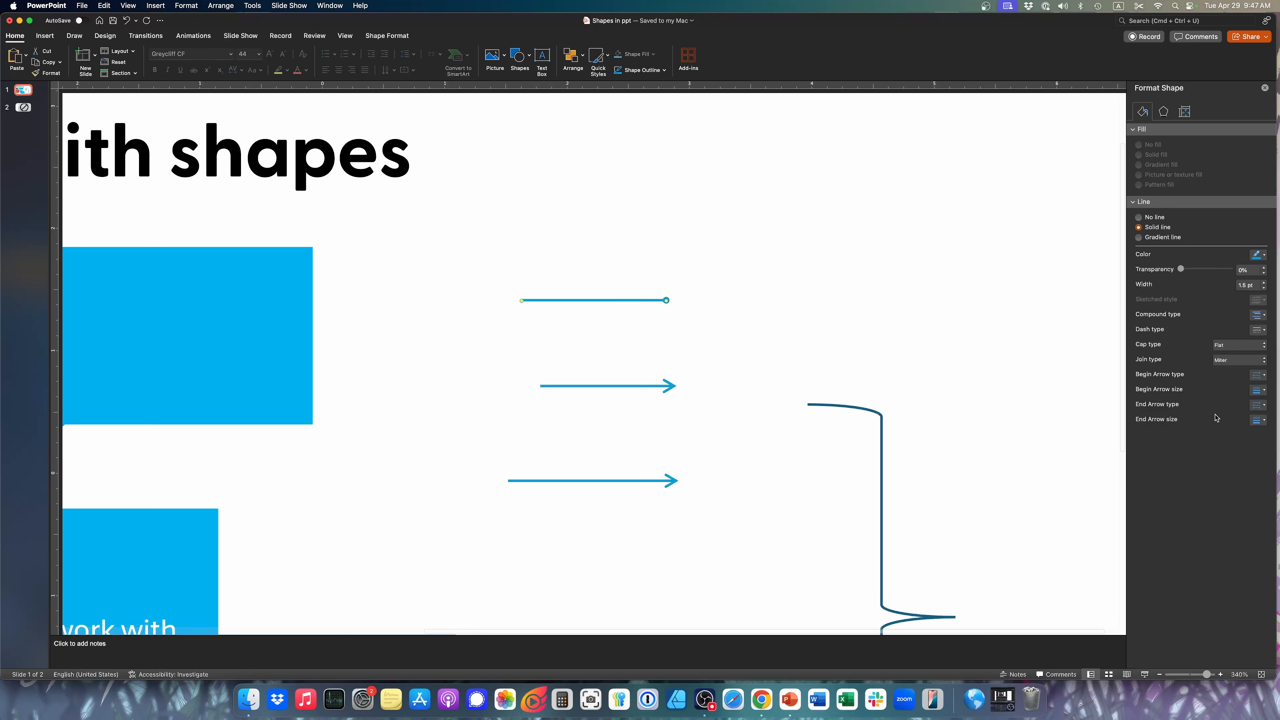
{"action": "left_click", "coordinate": [1259, 420]}
{"action": "left_click", "coordinate": [1270, 478]}
{"action": "left_click", "coordinate": [728, 318]}
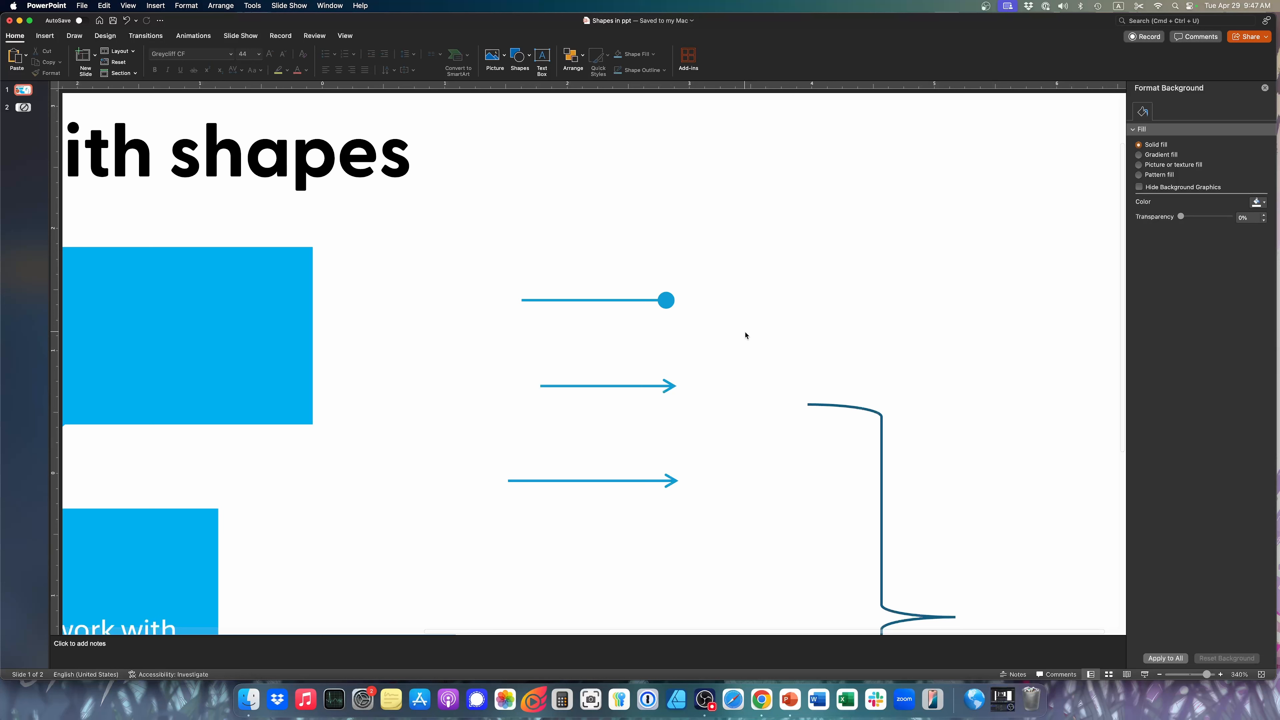
Step: Set the cap type of the round-ended line to Round
{"action": "left_click", "coordinate": [640, 301]}
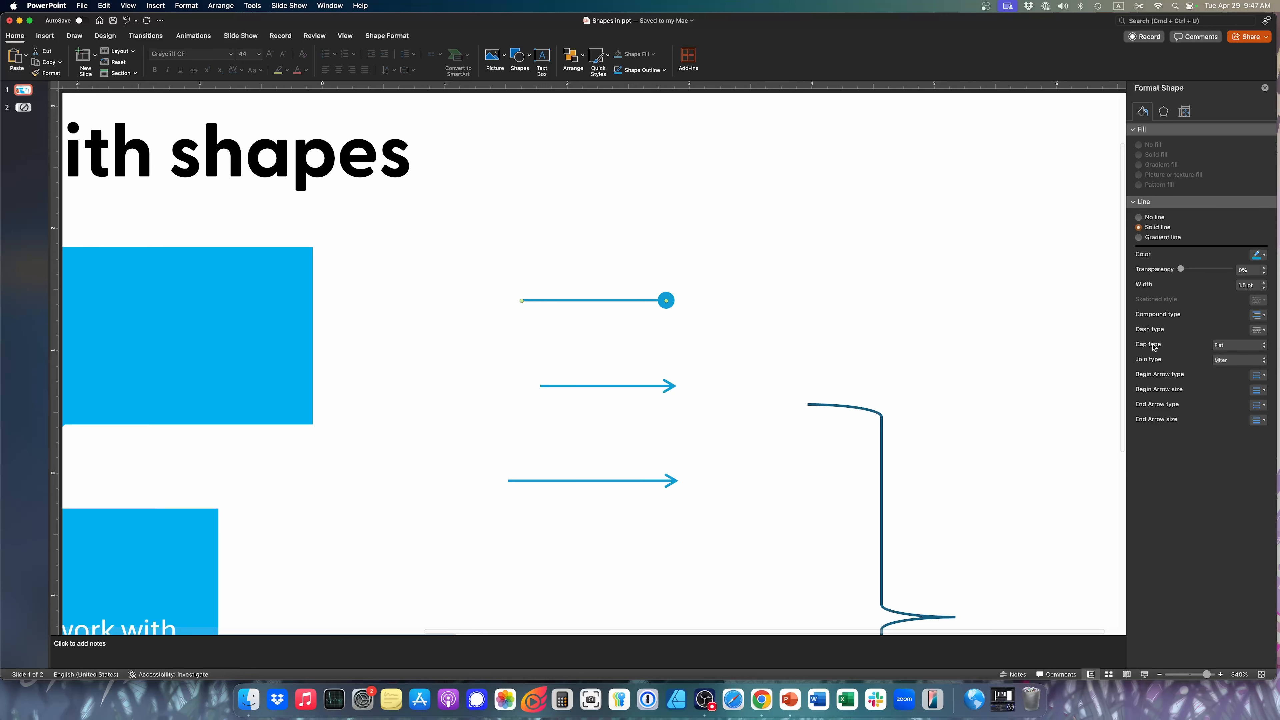
{"action": "left_click", "coordinate": [479, 297]}
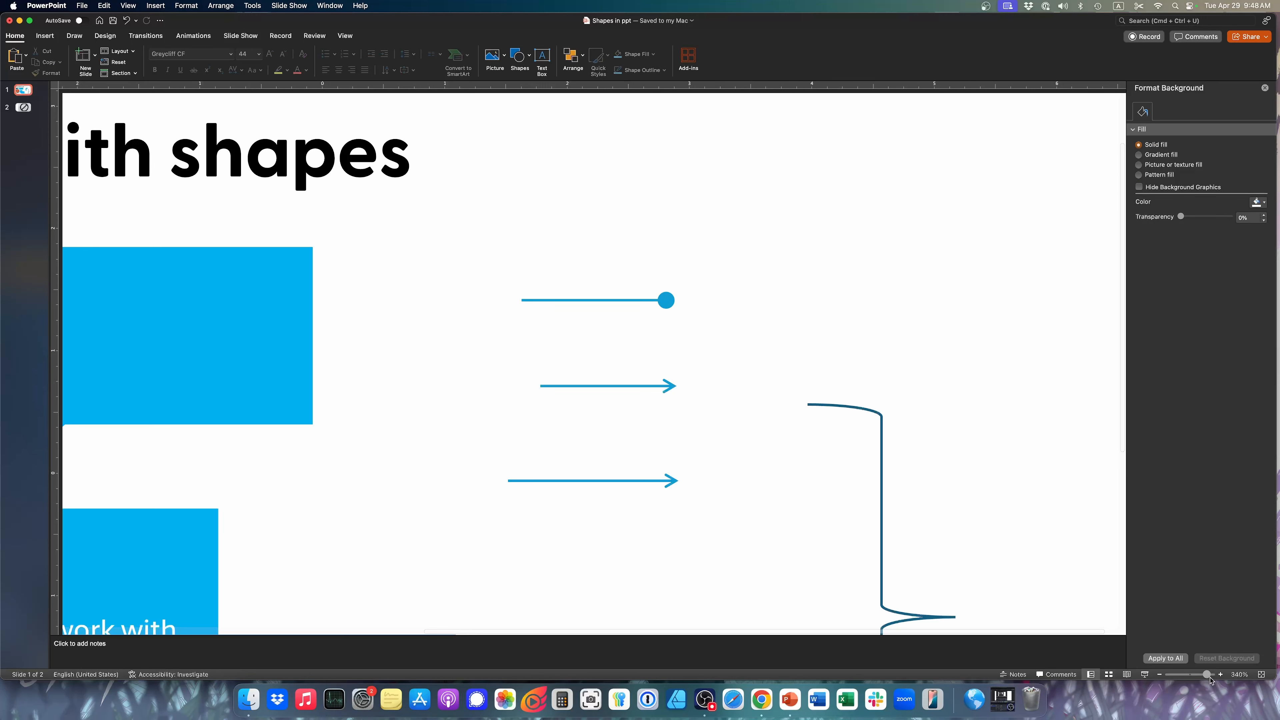
{"action": "left_click", "coordinate": [1221, 674]}
{"action": "left_click", "coordinate": [1222, 675]}
{"action": "left_click", "coordinate": [1221, 675]}
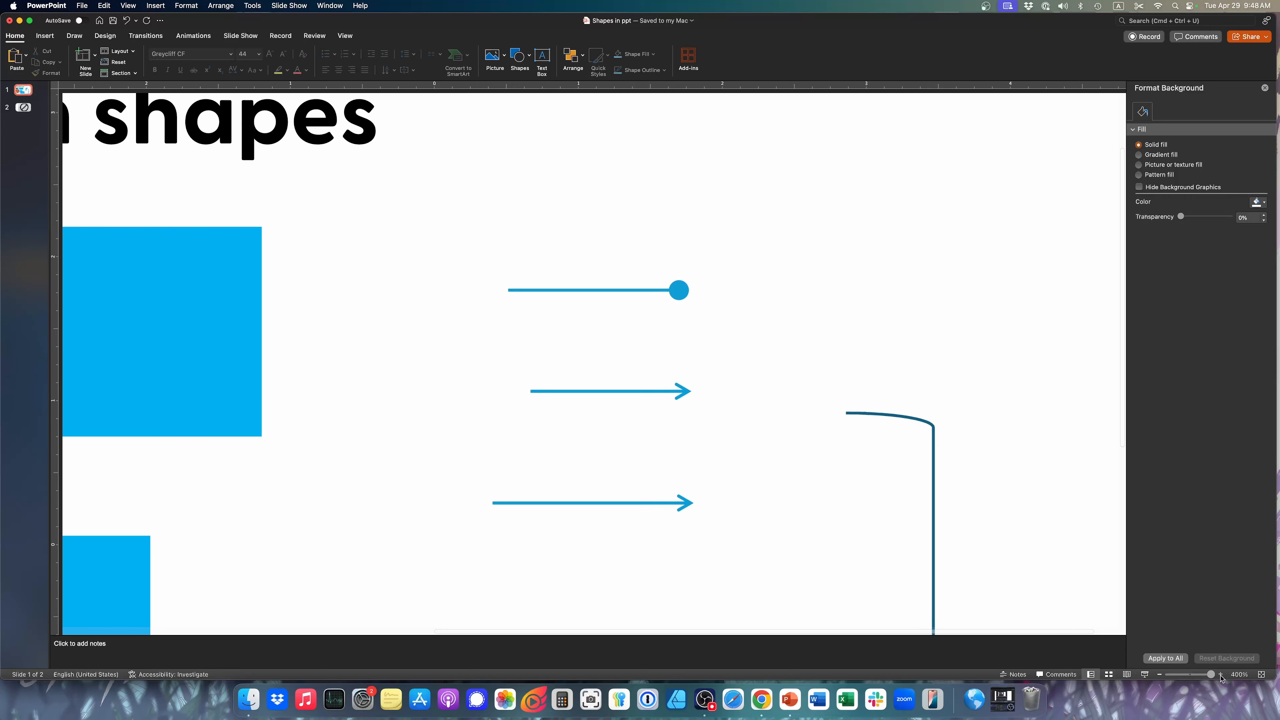
{"action": "left_click", "coordinate": [1221, 674]}
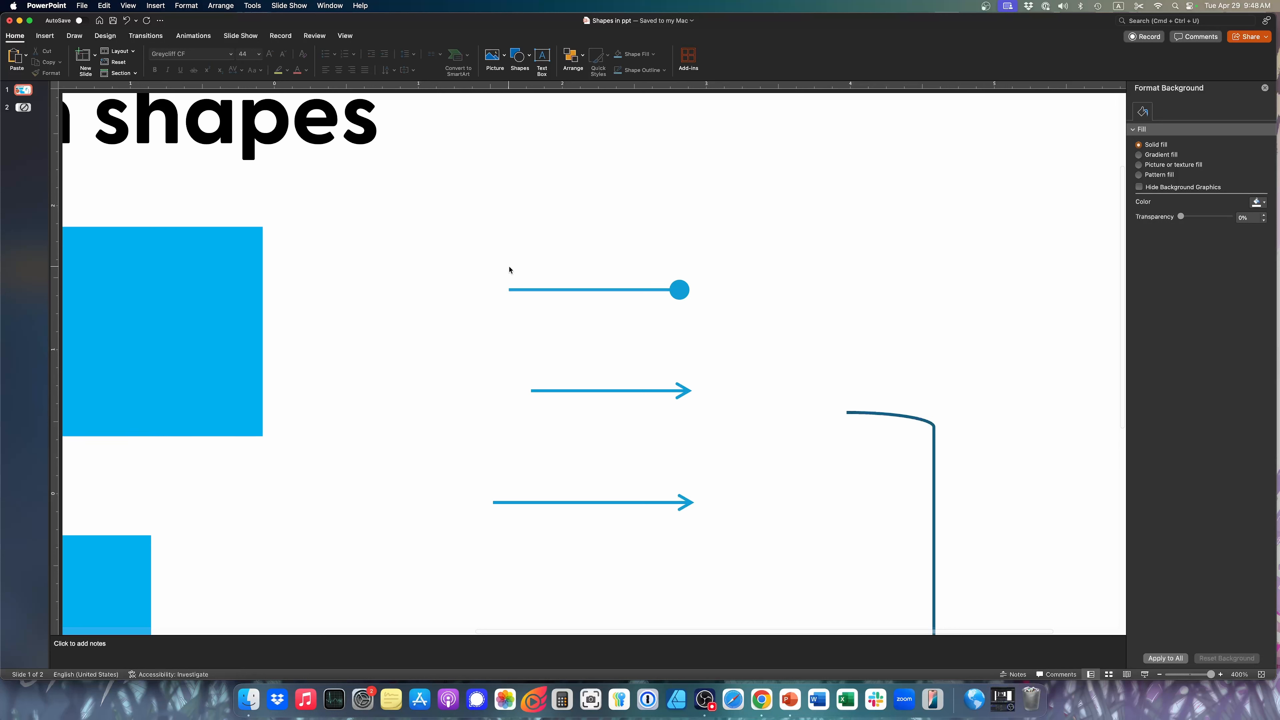
{"action": "left_click", "coordinate": [565, 289]}
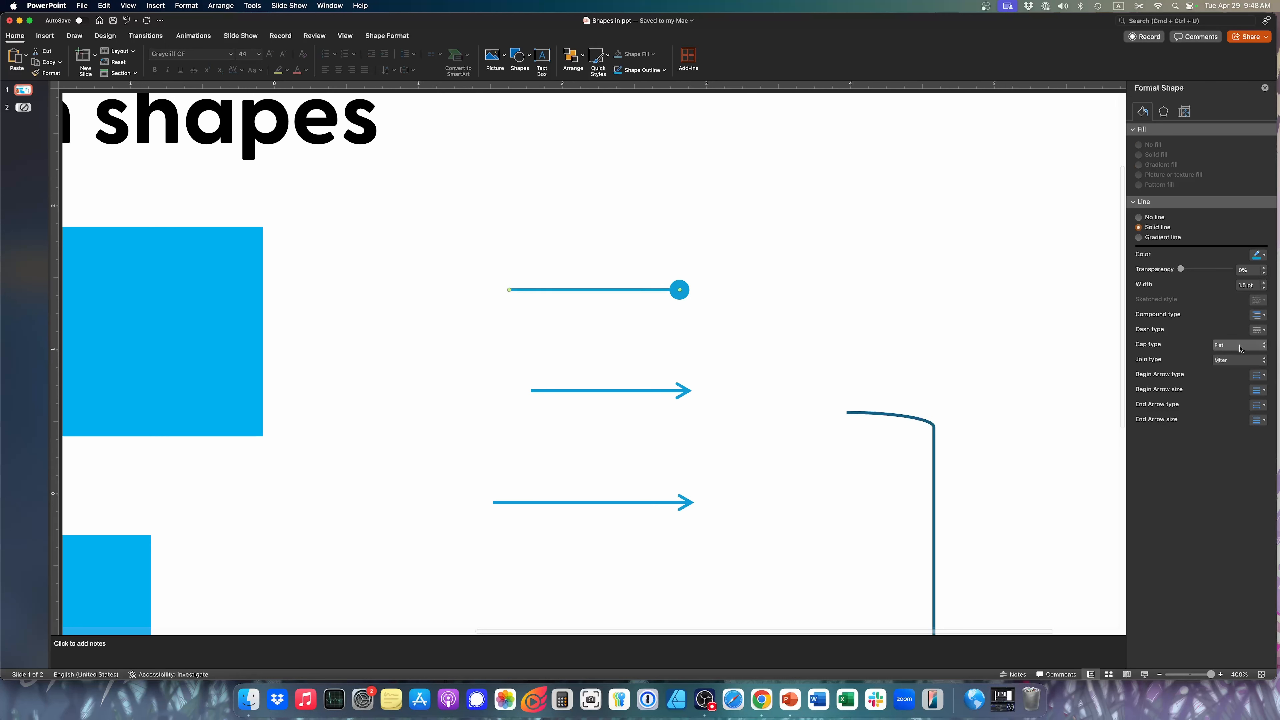
{"action": "left_click", "coordinate": [1212, 345]}
{"action": "left_click", "coordinate": [1230, 335]}
{"action": "left_click", "coordinate": [722, 328]}
Step: Move the shorter arrow up so it sits directly above the round-ended line
{"action": "left_click", "coordinate": [588, 390]}
{"action": "left_click_drag", "start_coordinate": [590, 391], "coordinate": [563, 279]}
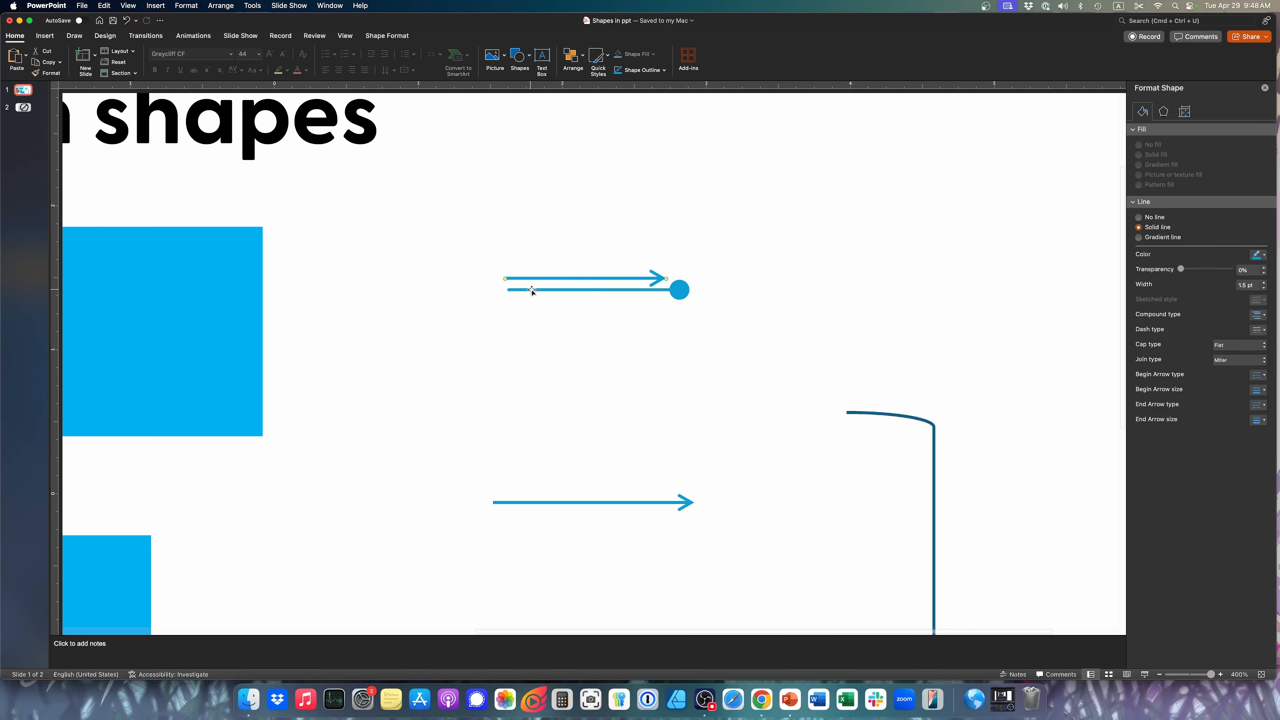
{"action": "left_click", "coordinate": [529, 313]}
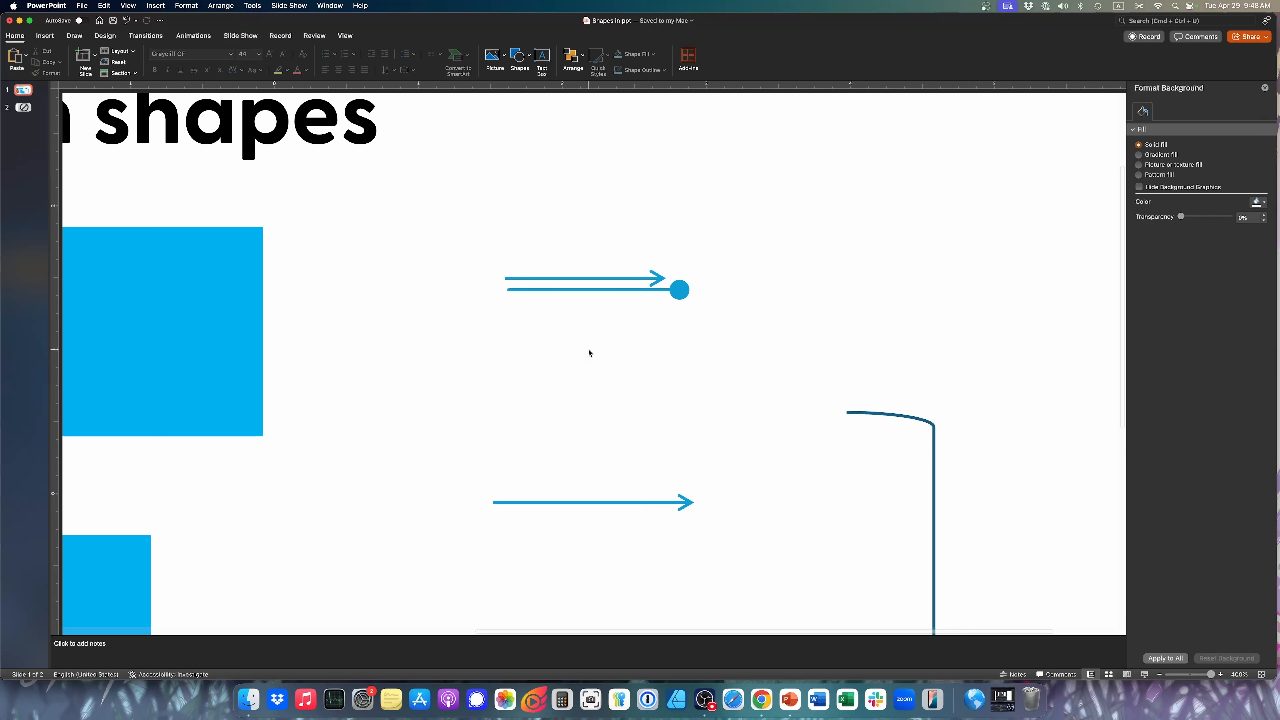
Step: Set the cap type of the arrow directly above the round-ended line to Square
{"action": "left_click", "coordinate": [528, 277]}
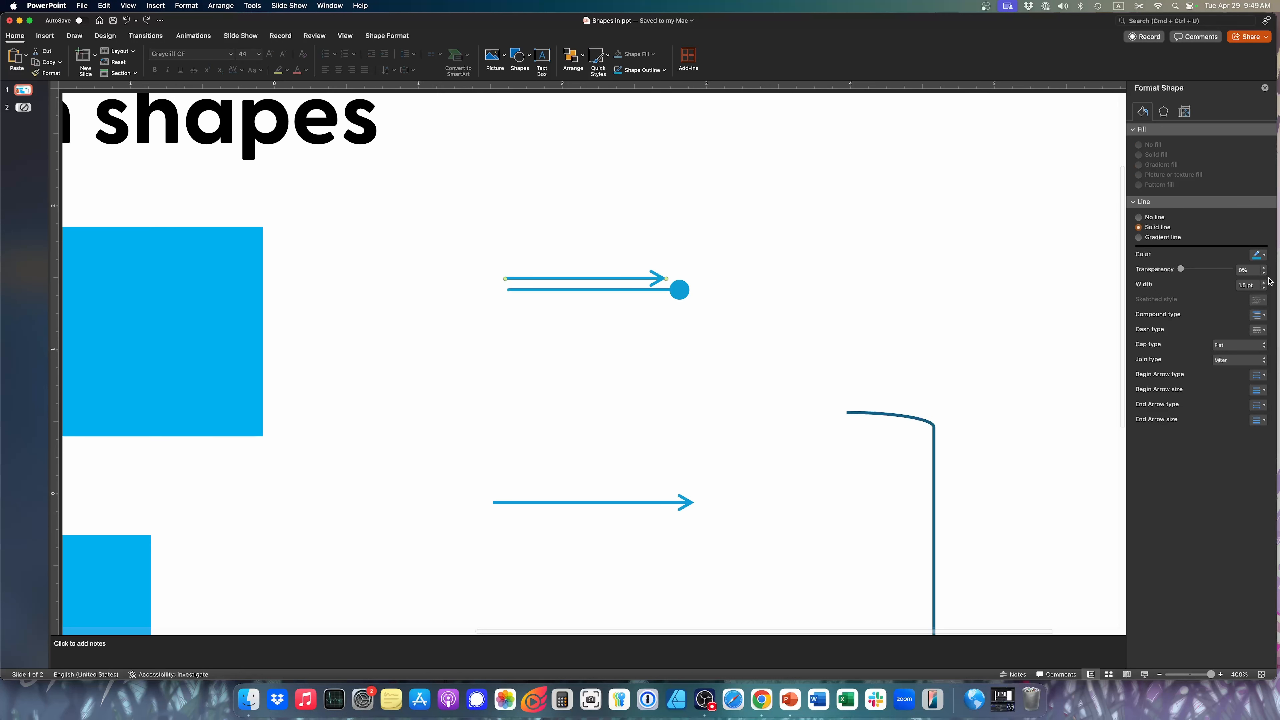
{"action": "left_click", "coordinate": [1236, 345]}
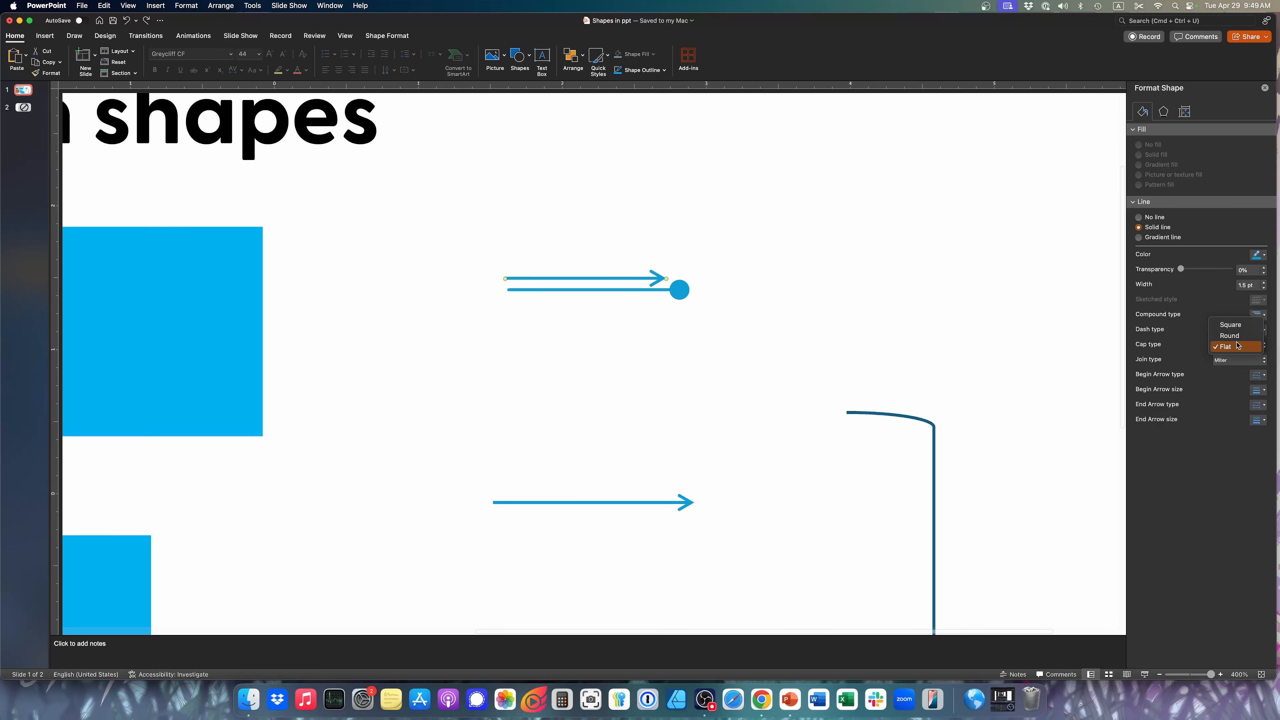
{"action": "left_click", "coordinate": [1234, 326]}
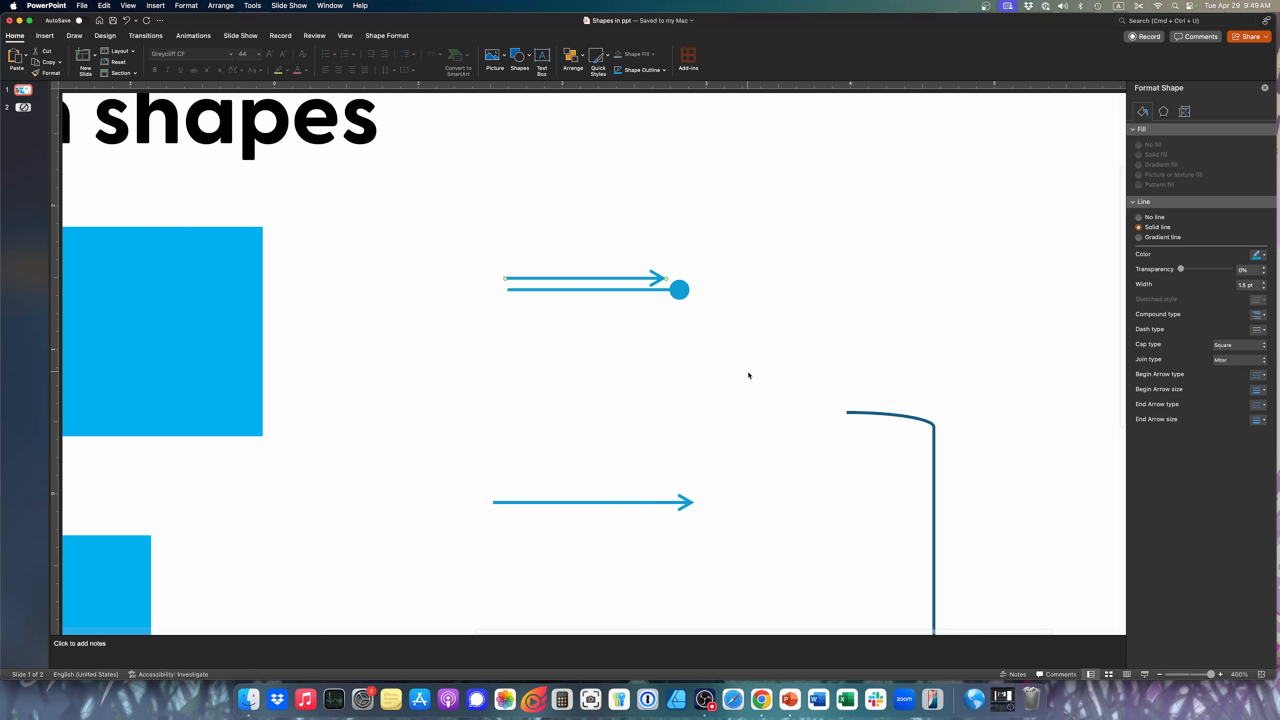
{"action": "left_click", "coordinate": [663, 447]}
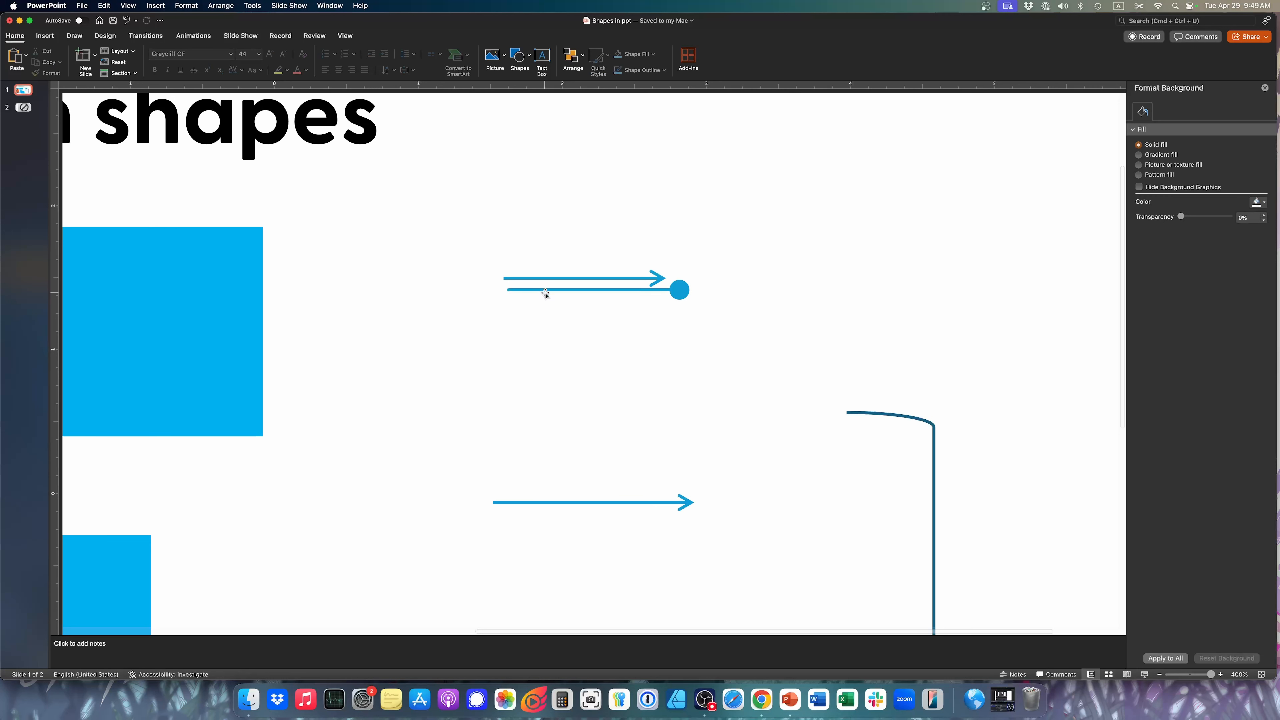
Step: Move the longest arrow up so it sits just above the other two lines for comparing their caps
{"action": "left_click_drag", "start_coordinate": [555, 502], "coordinate": [561, 265]}
{"action": "left_click", "coordinate": [583, 342]}
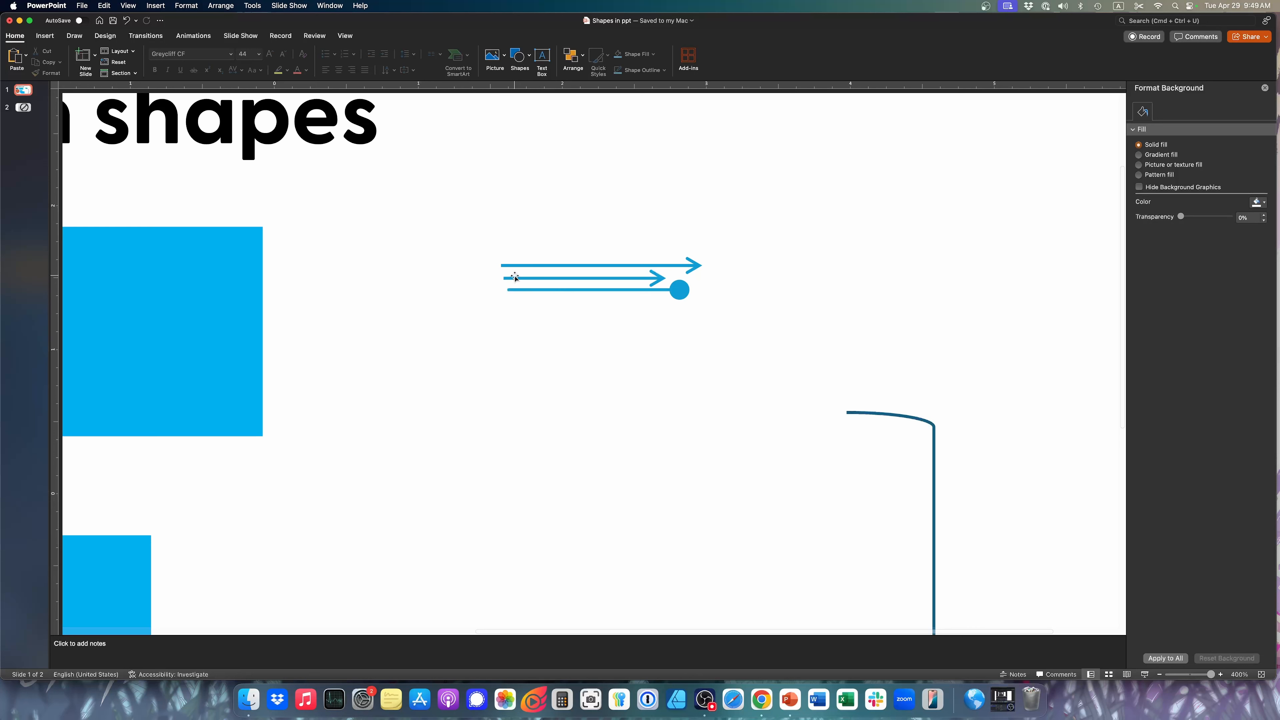
{"action": "left_click", "coordinate": [524, 263]}
{"action": "left_click_drag", "start_coordinate": [525, 263], "coordinate": [525, 261]}
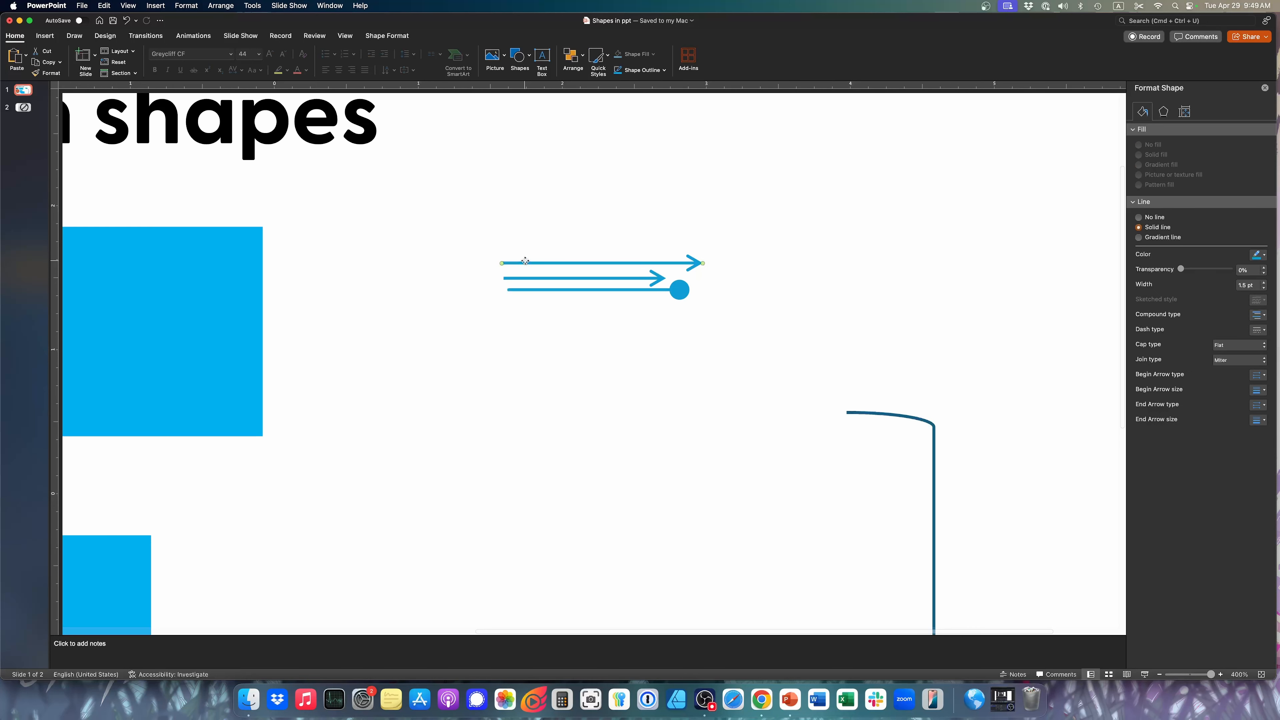
{"action": "left_click", "coordinate": [491, 291]}
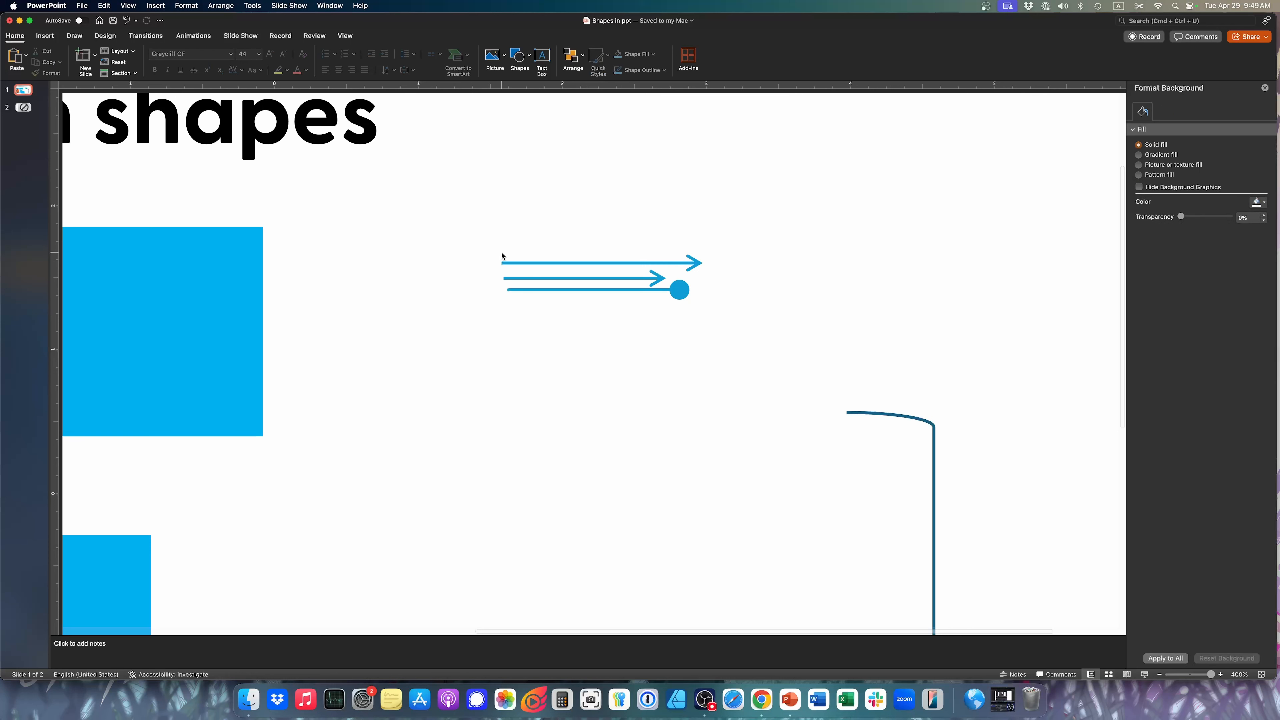
Step: Move the longest arrow down to just below the round-ended line
{"action": "left_click", "coordinate": [566, 292]}
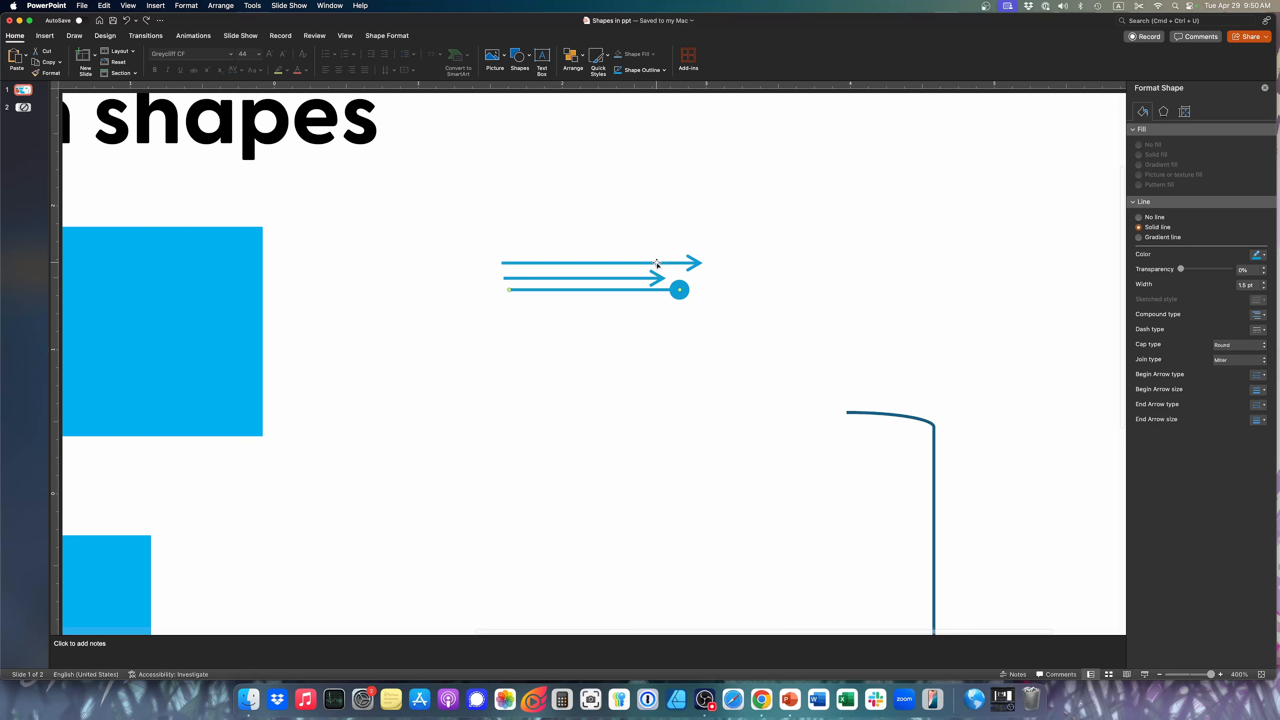
{"action": "left_click_drag", "start_coordinate": [656, 263], "coordinate": [677, 319]}
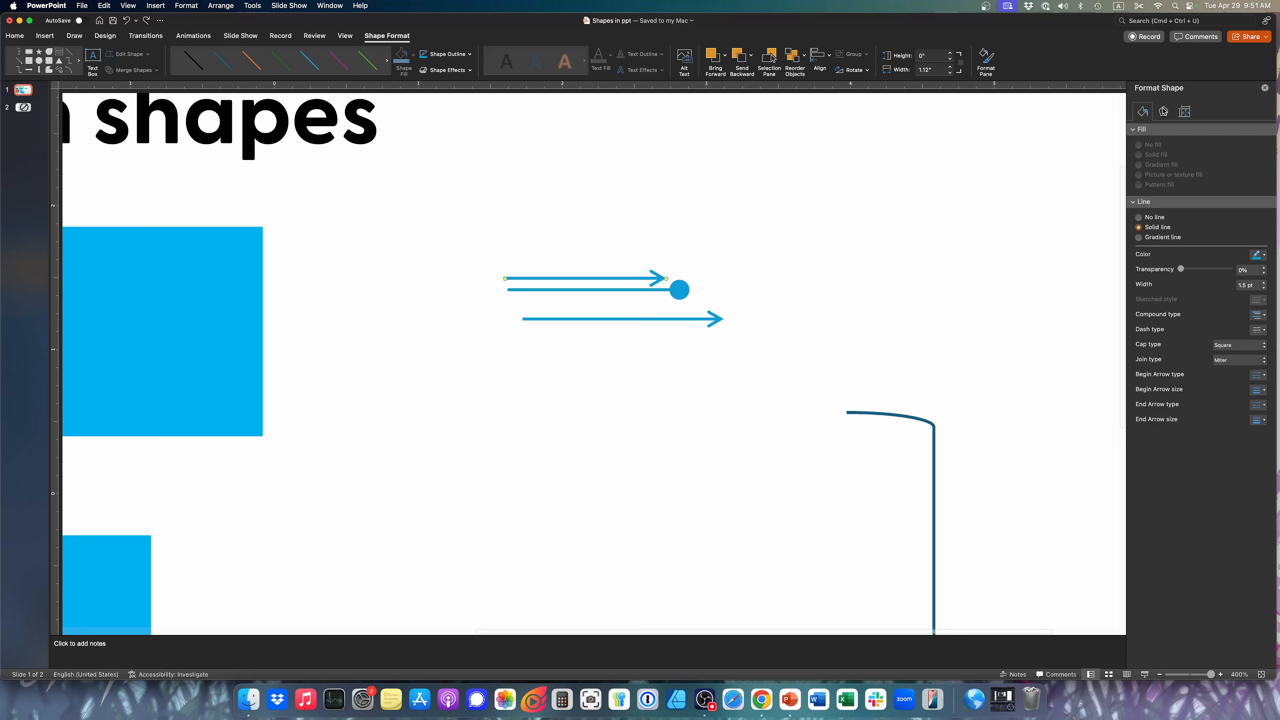
{"action": "left_click", "coordinate": [1163, 112]}
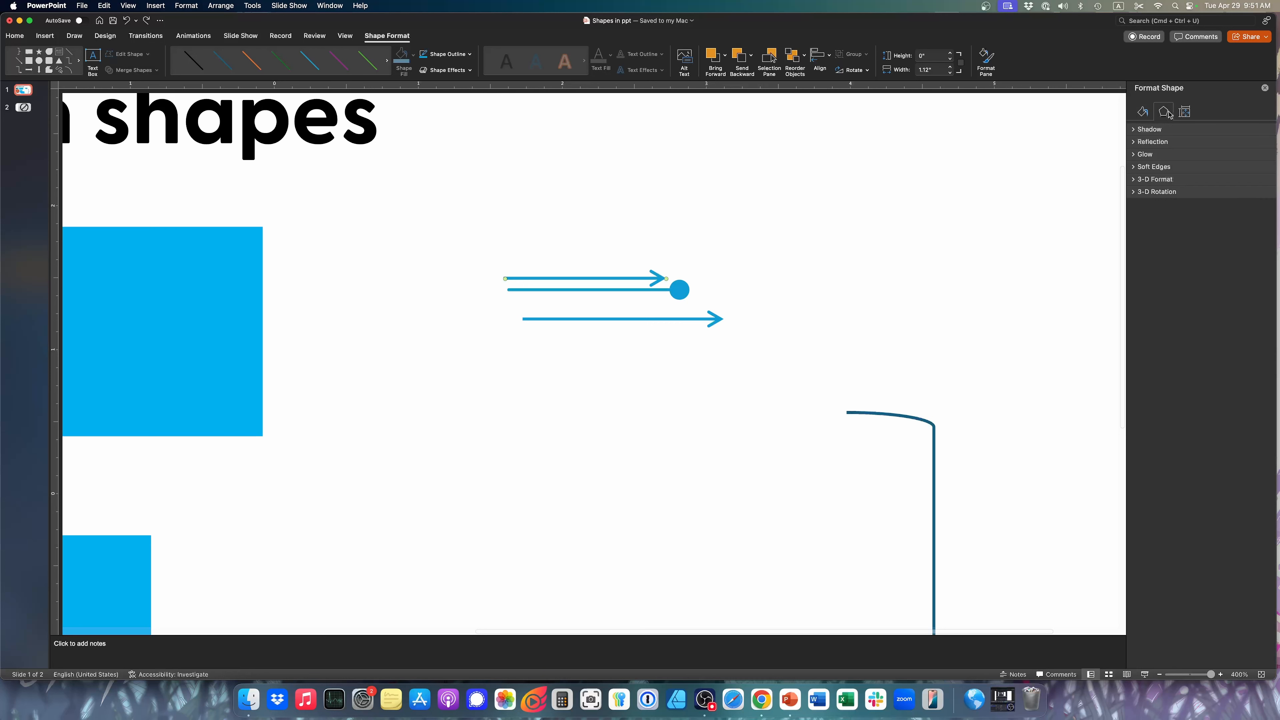
{"action": "left_click", "coordinate": [1185, 112]}
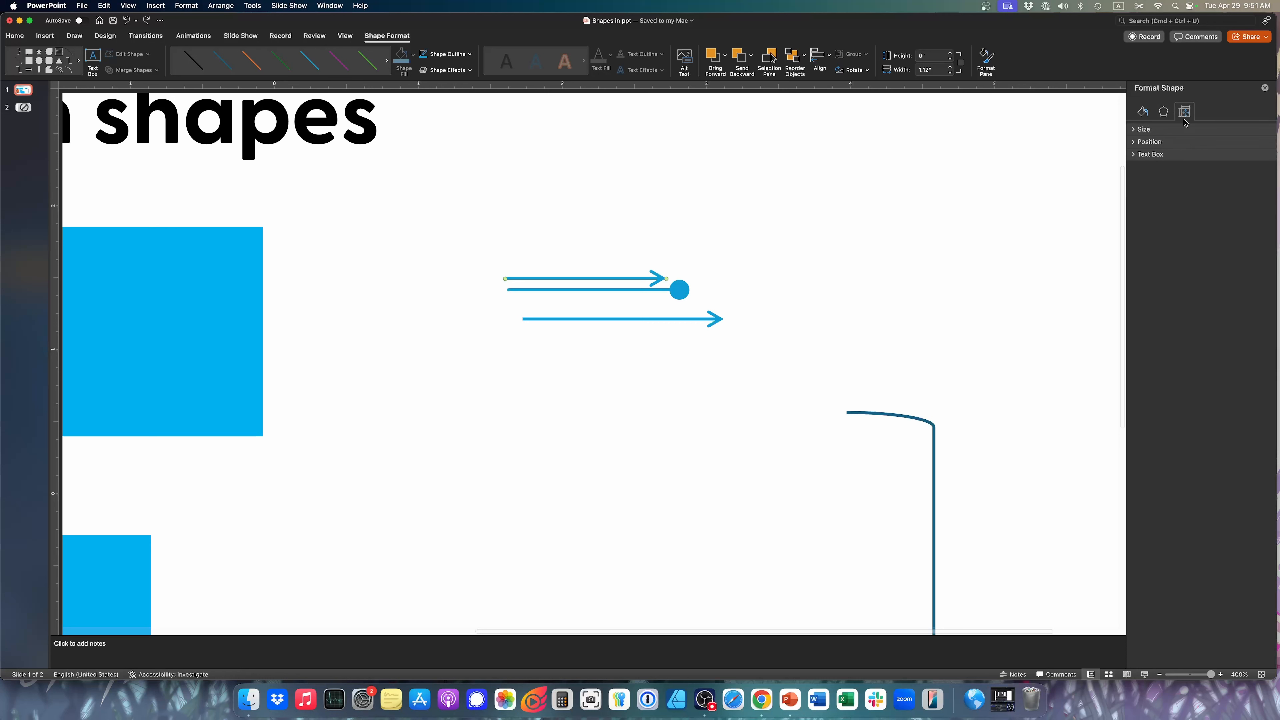
{"action": "left_click", "coordinate": [1164, 112]}
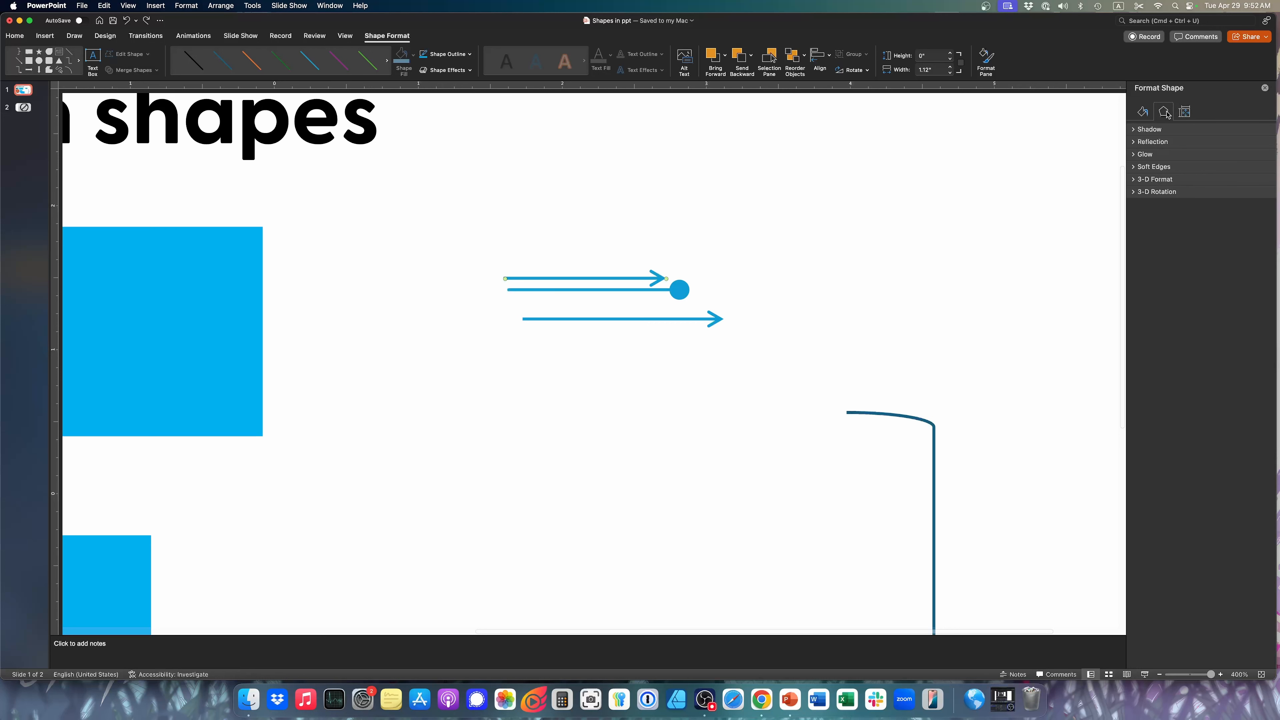
{"action": "left_click", "coordinate": [1142, 111]}
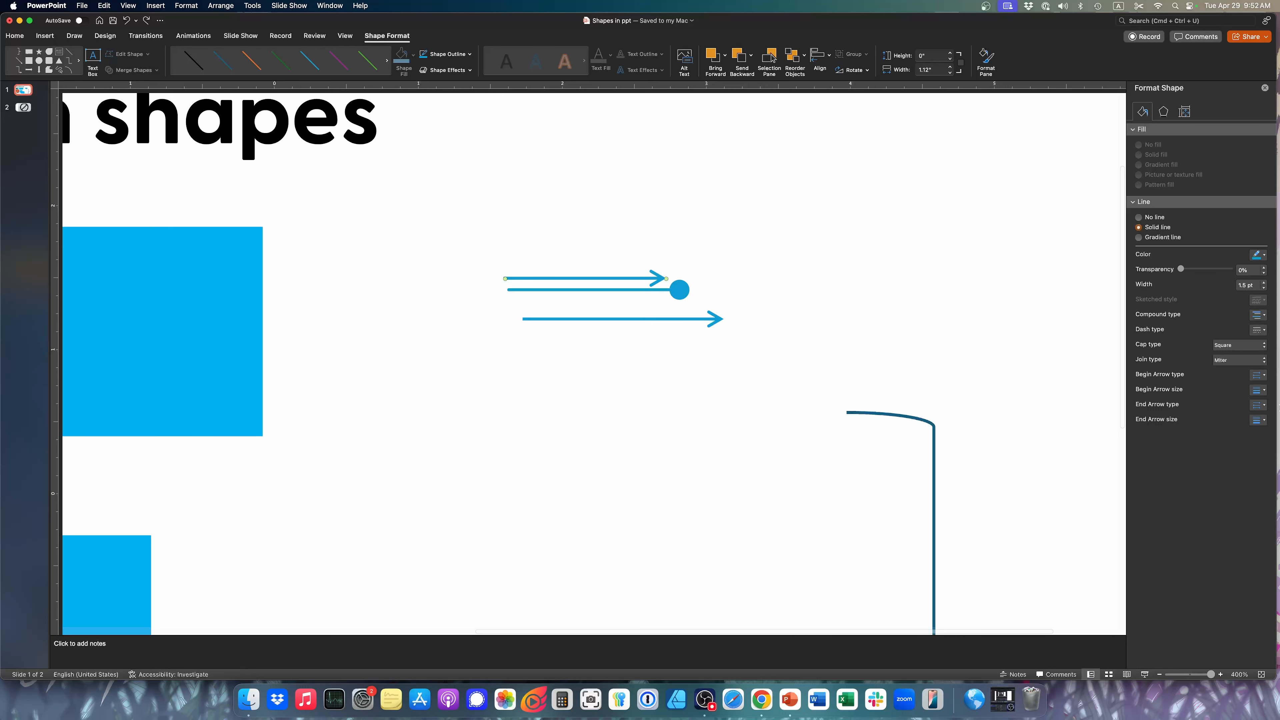
Step: Move the right curly bracket to the left, closer to the blue rectangles
{"action": "scroll", "coordinate": [837, 349], "scroll_direction": "down", "scroll_amount": 10}
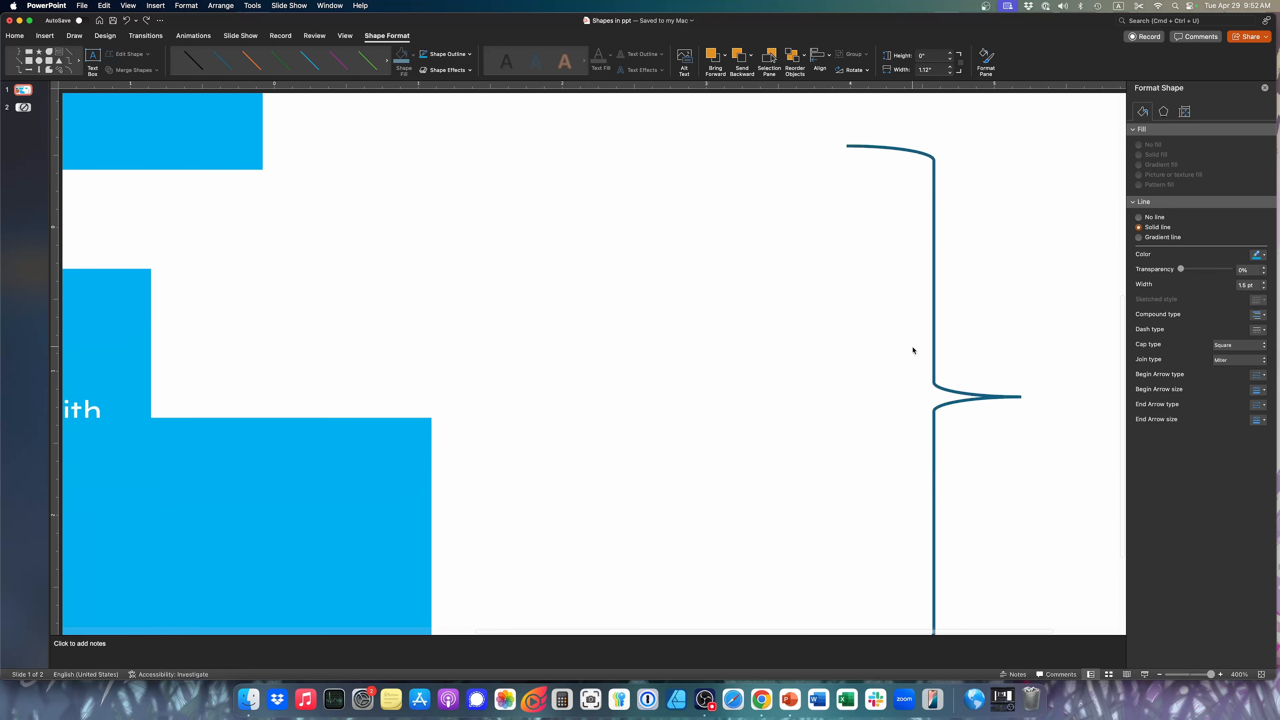
{"action": "scroll", "coordinate": [912, 351], "scroll_direction": "down", "scroll_amount": 2}
{"action": "left_click_drag", "start_coordinate": [934, 484], "coordinate": [767, 489]}
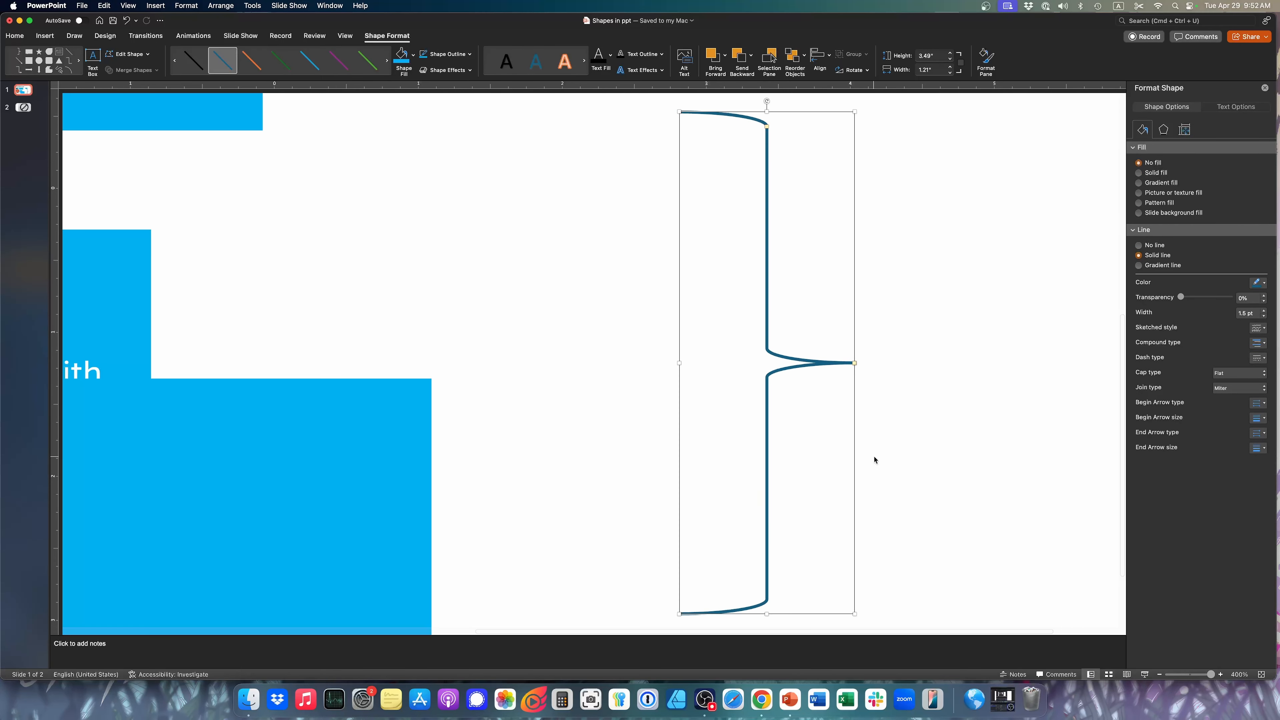
Step: Narrow the curly bracket from its left side to a width of about 0.46 inches
{"action": "left_click", "coordinate": [1159, 674]}
{"action": "left_click", "coordinate": [1159, 674]}
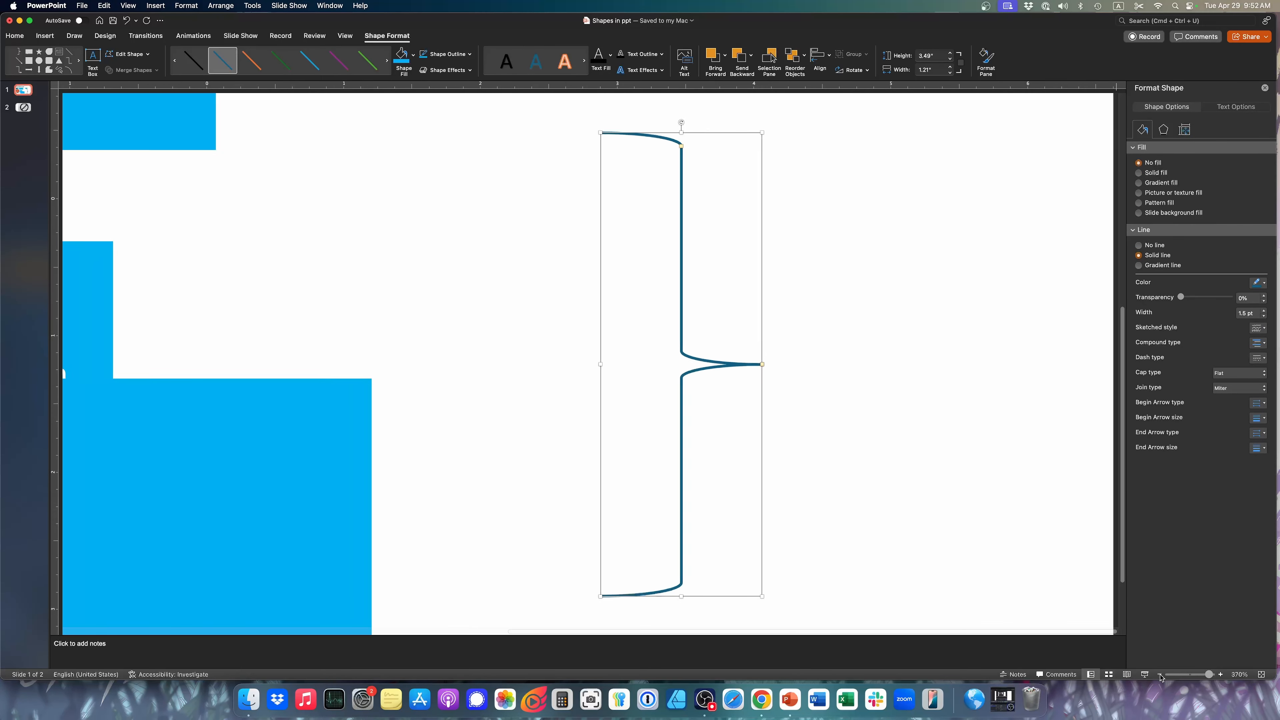
{"action": "left_click", "coordinate": [836, 446]}
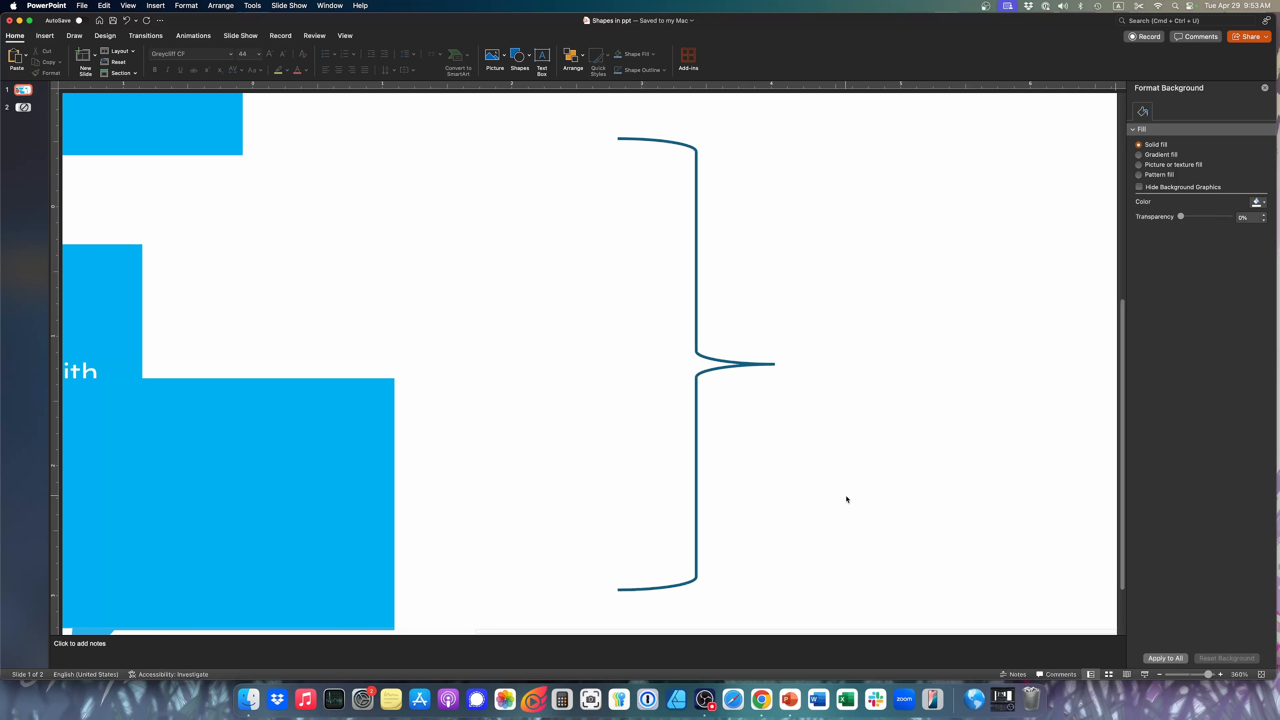
{"action": "left_click", "coordinate": [695, 428]}
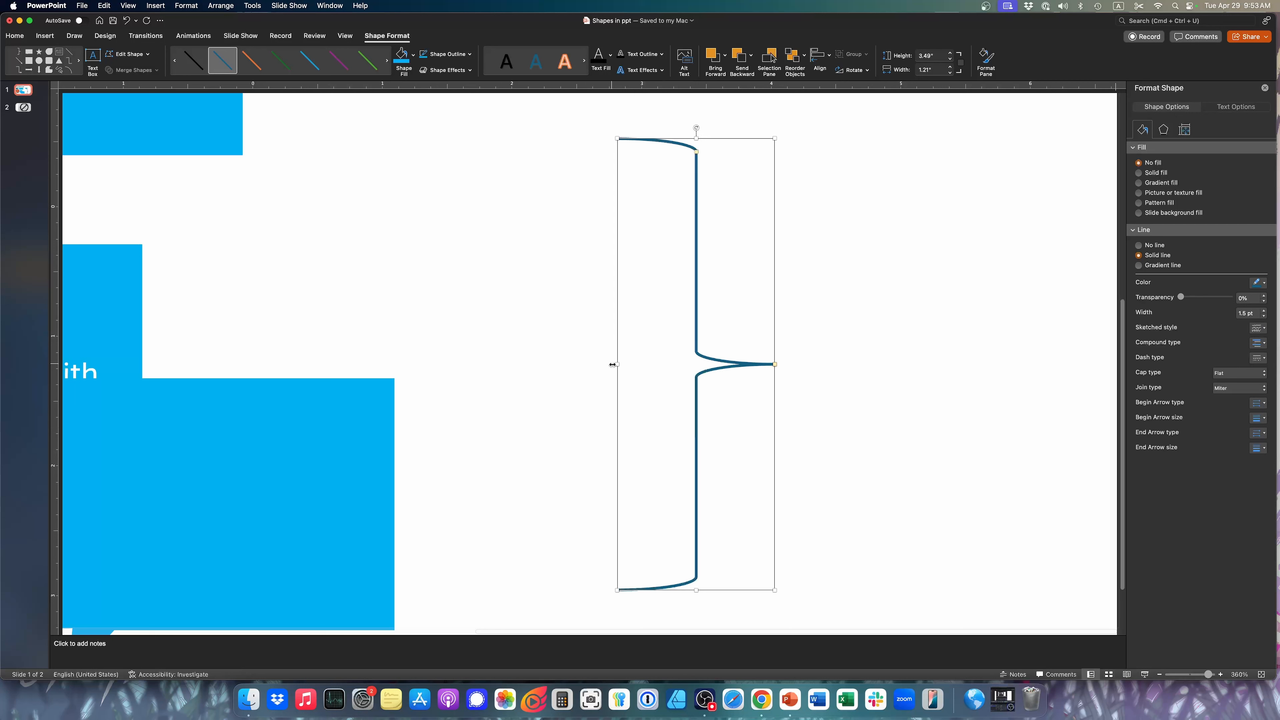
{"action": "mouse_move", "coordinate": [618, 365]}
{"action": "left_mouse_down"}
{"action": "mouse_move", "coordinate": [674, 370]}
{"action": "mouse_move", "coordinate": [590, 365]}
{"action": "mouse_move", "coordinate": [719, 368]}
{"action": "left_mouse_up"}
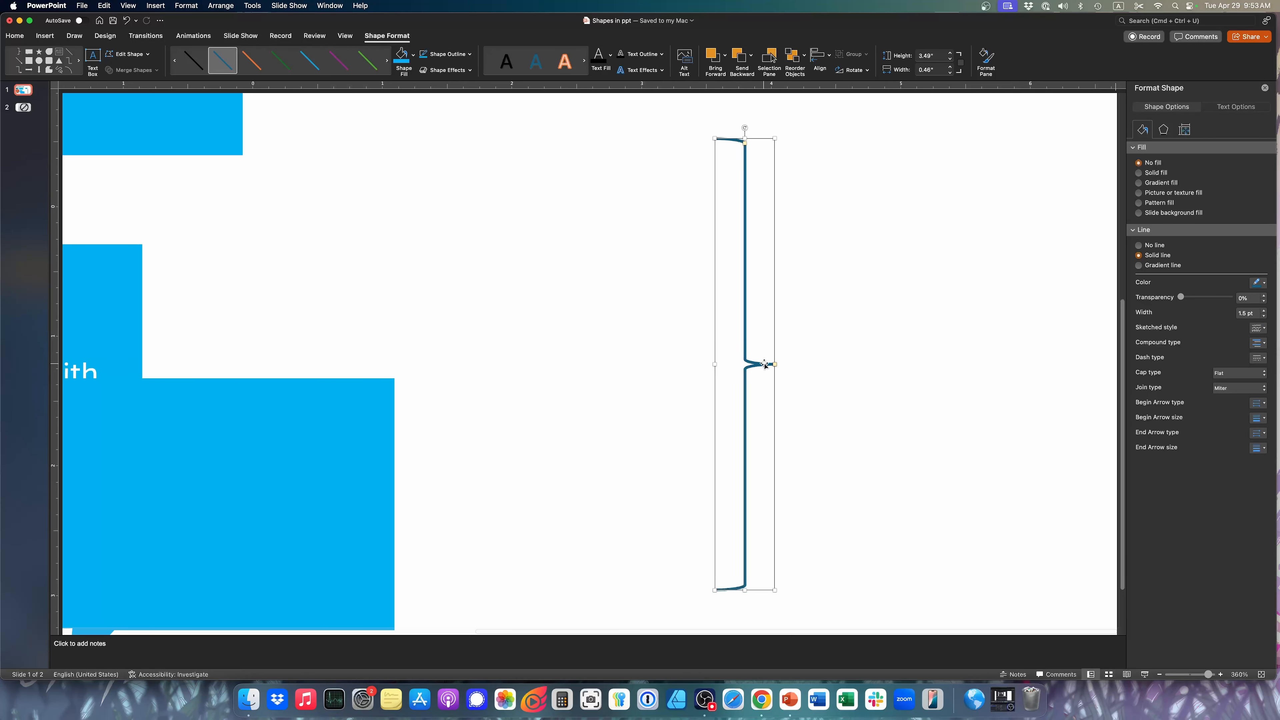
Step: Resize the curly bracket from its left side, trying wider and narrower versions and finishing at a width of about 0.91 inches
{"action": "left_click", "coordinate": [635, 393]}
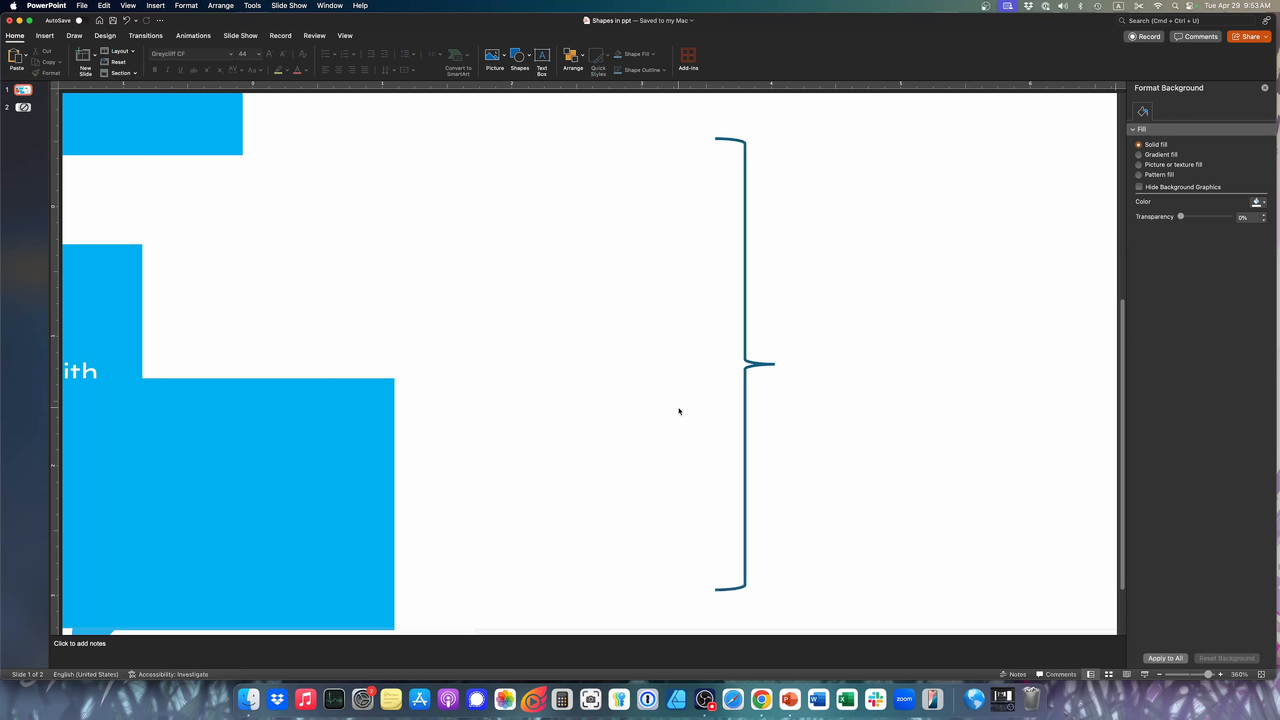
{"action": "left_click", "coordinate": [742, 370]}
{"action": "left_click_drag", "start_coordinate": [714, 364], "coordinate": [644, 365]}
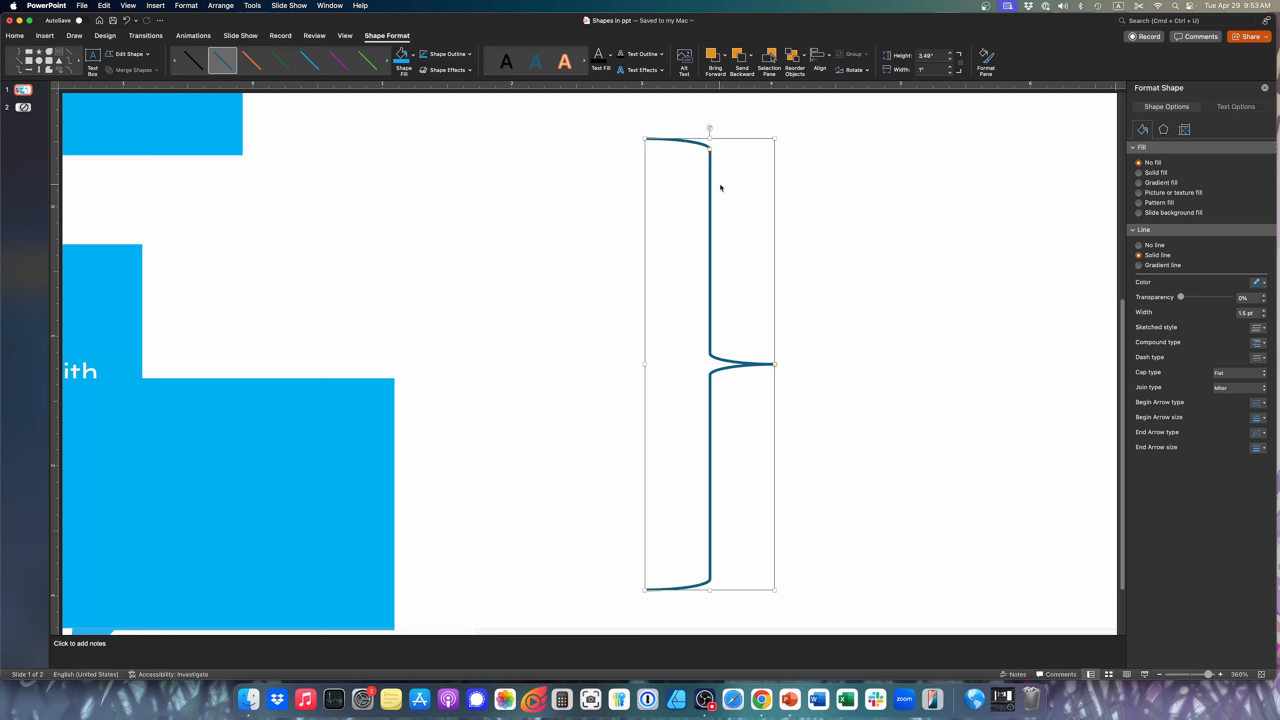
{"action": "left_click_drag", "start_coordinate": [645, 364], "coordinate": [740, 364]}
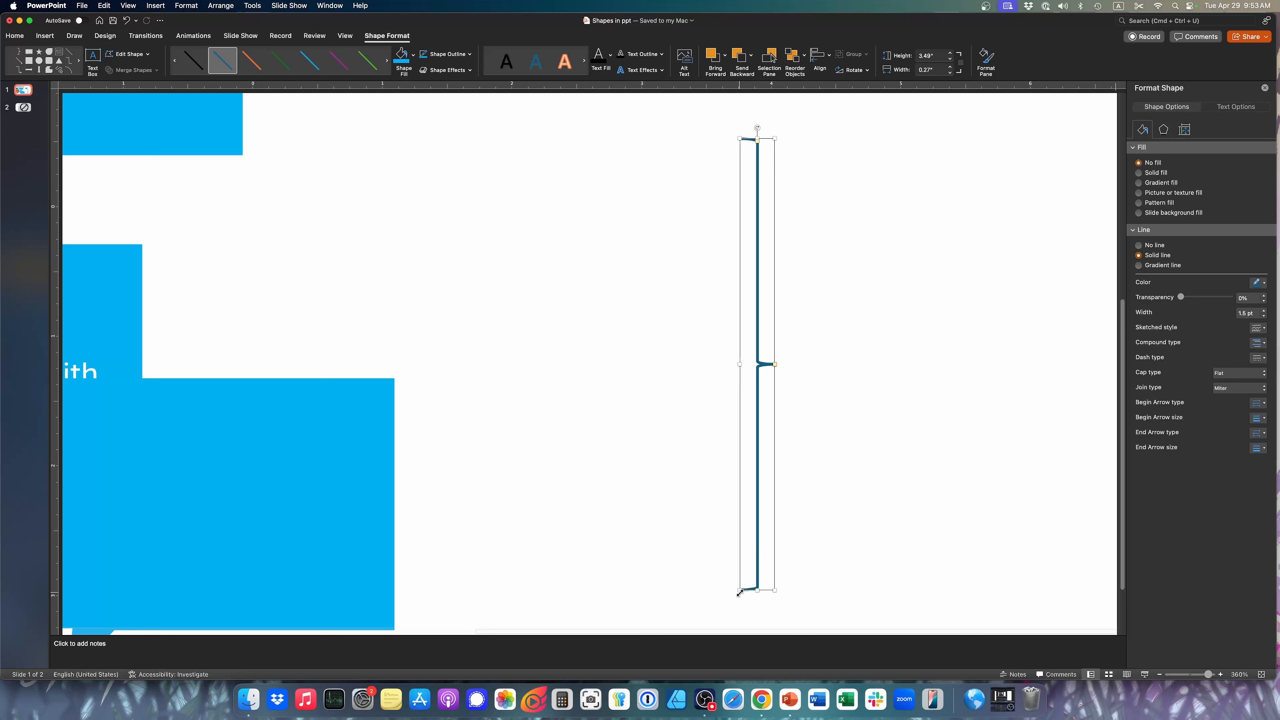
{"action": "left_click_drag", "start_coordinate": [737, 363], "coordinate": [657, 364]}
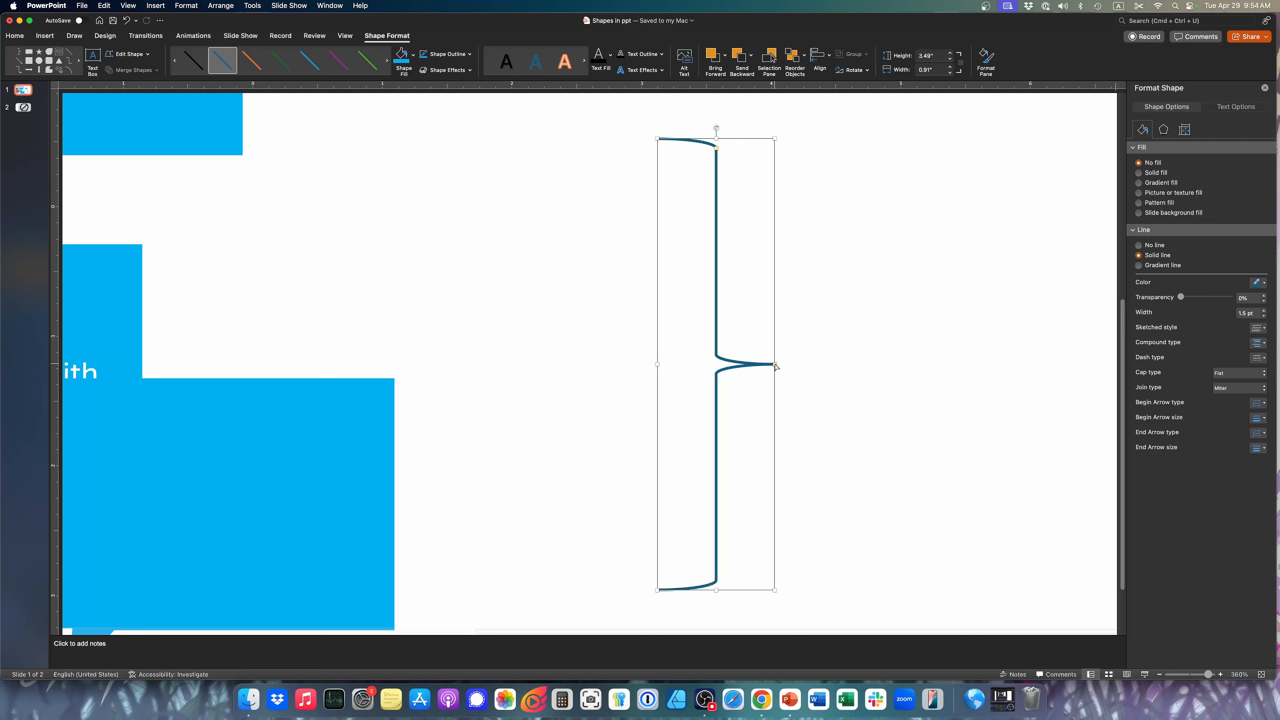
Step: Shift the curly bracket's middle point down to slightly below the bracket's centre
{"action": "mouse_move", "coordinate": [775, 364]}
{"action": "left_mouse_down"}
{"action": "mouse_move", "coordinate": [772, 530]}
{"action": "mouse_move", "coordinate": [771, 237]}
{"action": "mouse_move", "coordinate": [773, 539]}
{"action": "mouse_move", "coordinate": [801, 344]}
{"action": "mouse_move", "coordinate": [793, 375]}
{"action": "left_mouse_up"}
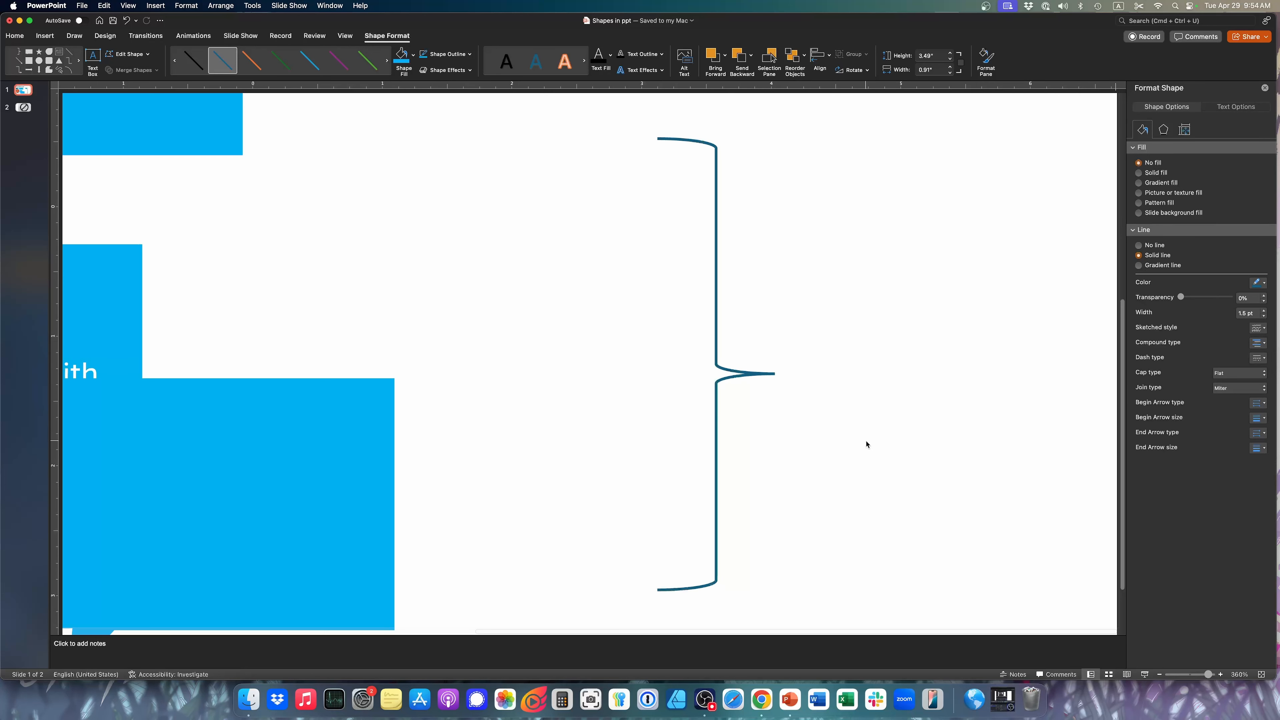
{"action": "left_click", "coordinate": [865, 443]}
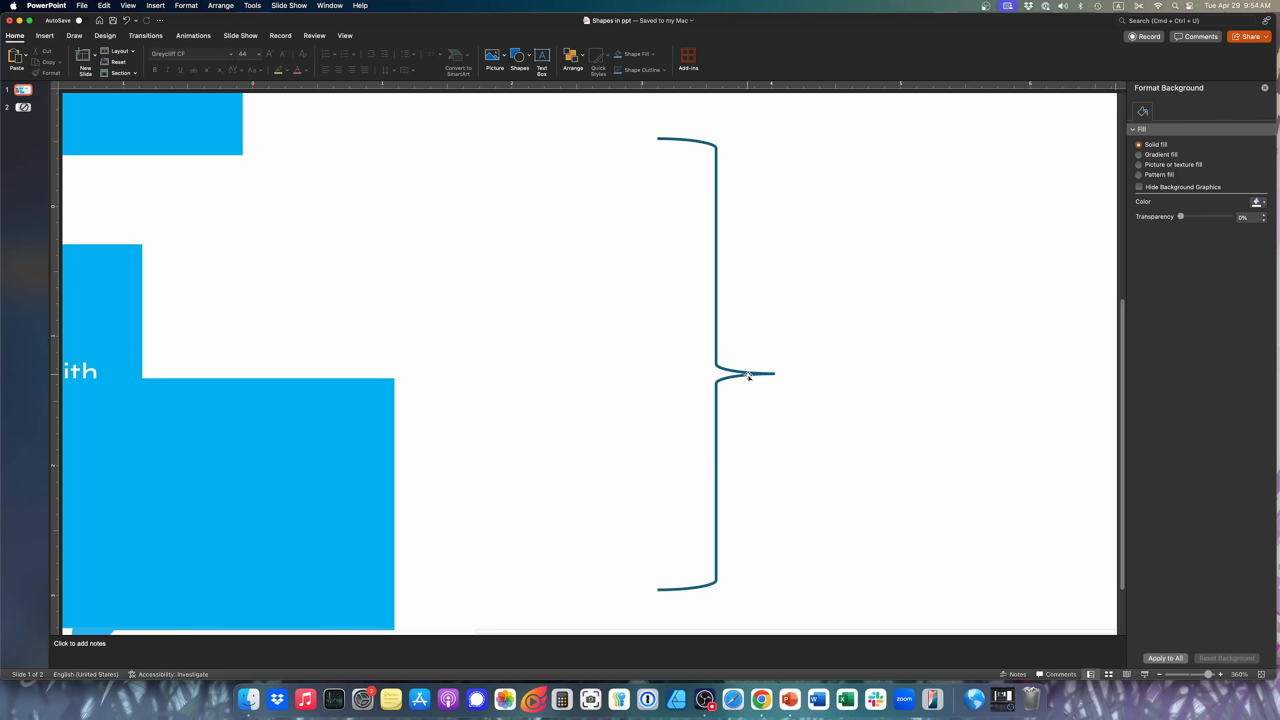
{"action": "left_click", "coordinate": [765, 372]}
{"action": "mouse_move", "coordinate": [775, 372]}
{"action": "left_mouse_down"}
{"action": "mouse_move", "coordinate": [775, 218]}
{"action": "mouse_move", "coordinate": [774, 545]}
{"action": "mouse_move", "coordinate": [762, 359]}
{"action": "mouse_move", "coordinate": [775, 387]}
{"action": "left_mouse_up"}
{"action": "left_click", "coordinate": [945, 571]}
{"action": "left_click", "coordinate": [757, 546]}
{"action": "left_click", "coordinate": [813, 408]}
Step: Increase the curly bracket's curvature to the maximum so its straight segments become long, sweeping curves
{"action": "left_click", "coordinate": [769, 388]}
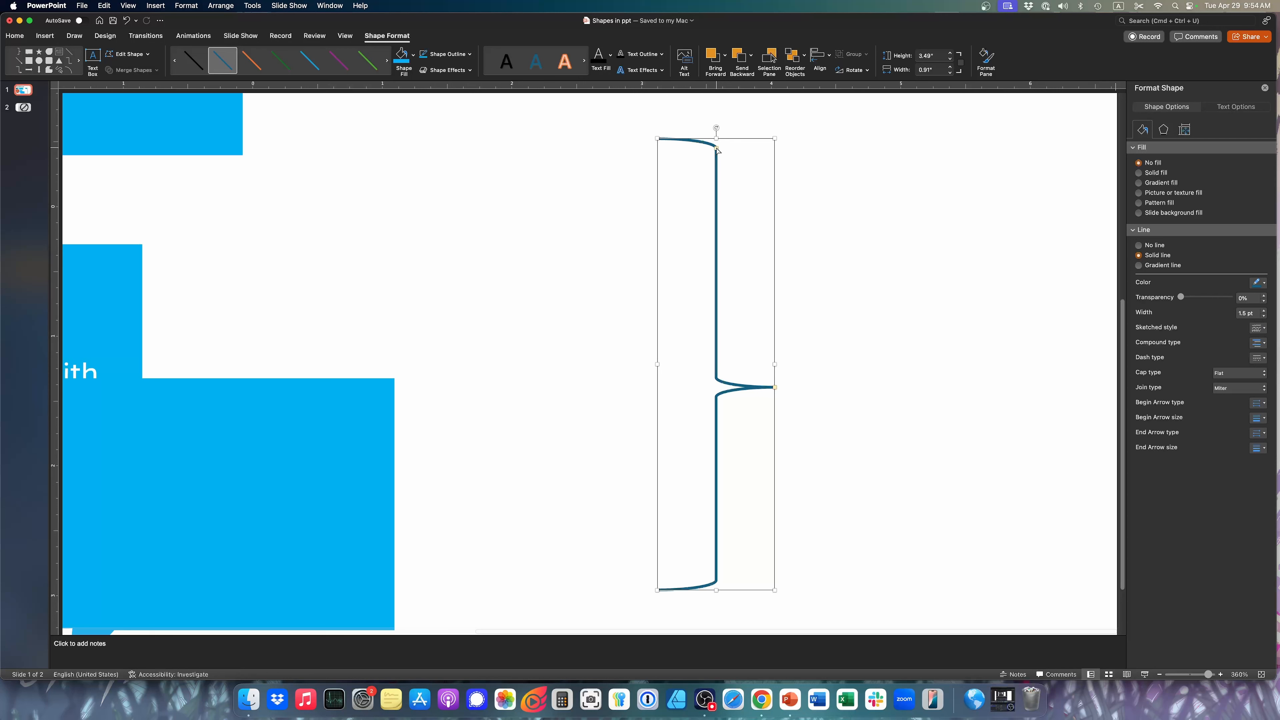
{"action": "left_click_drag", "start_coordinate": [716, 149], "coordinate": [723, 287]}
{"action": "left_click", "coordinate": [951, 492]}
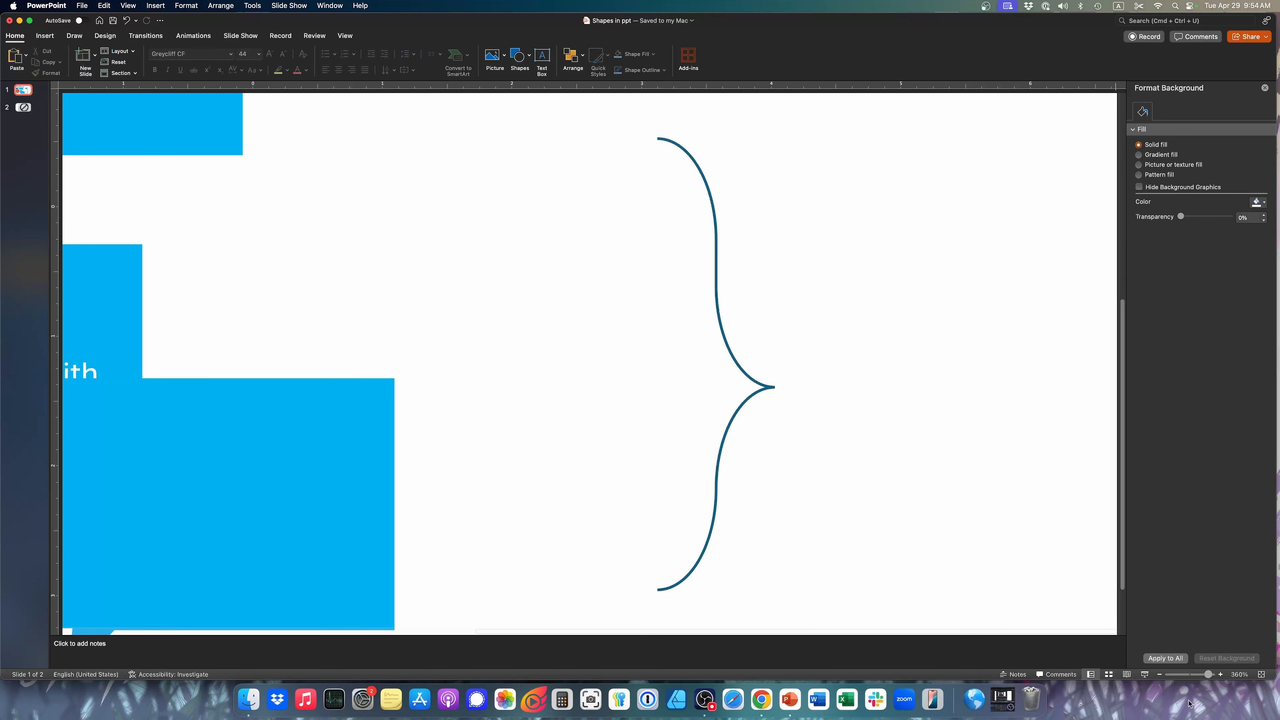
{"action": "left_click", "coordinate": [1159, 674]}
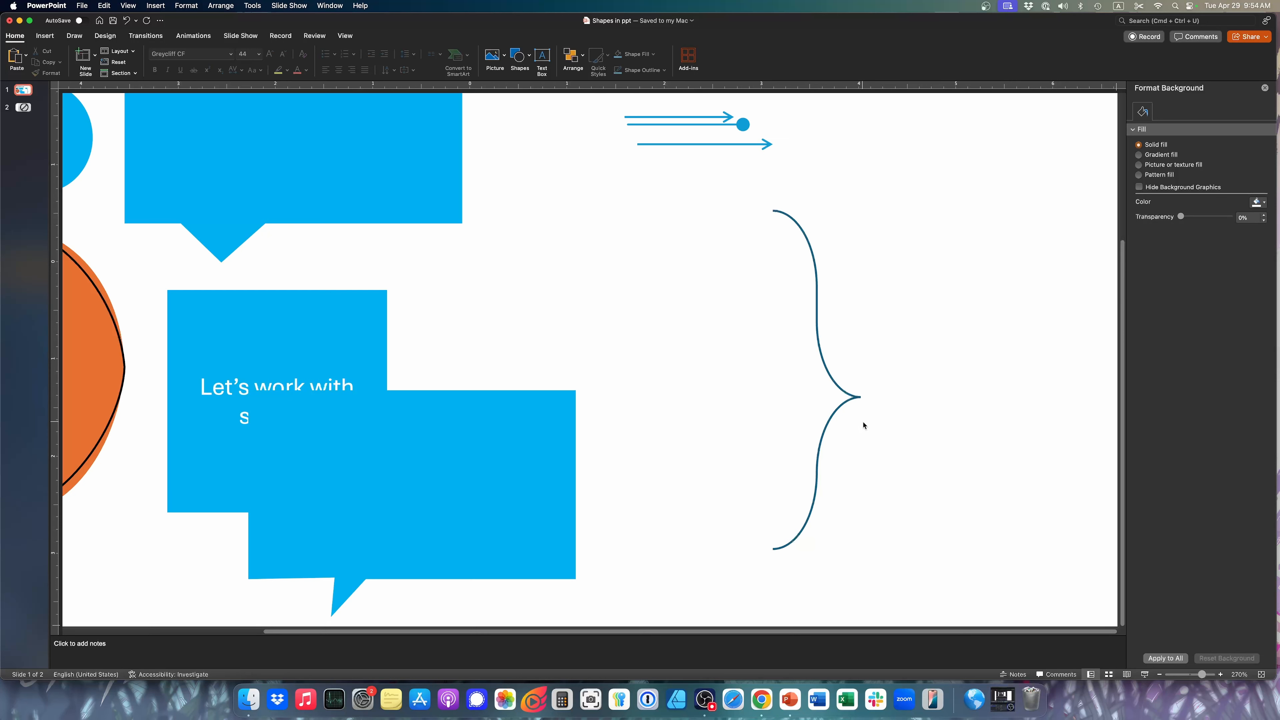
Step: Reduce the curly bracket's curvature until its corners are only tightly rounded
{"action": "left_click", "coordinate": [816, 330]}
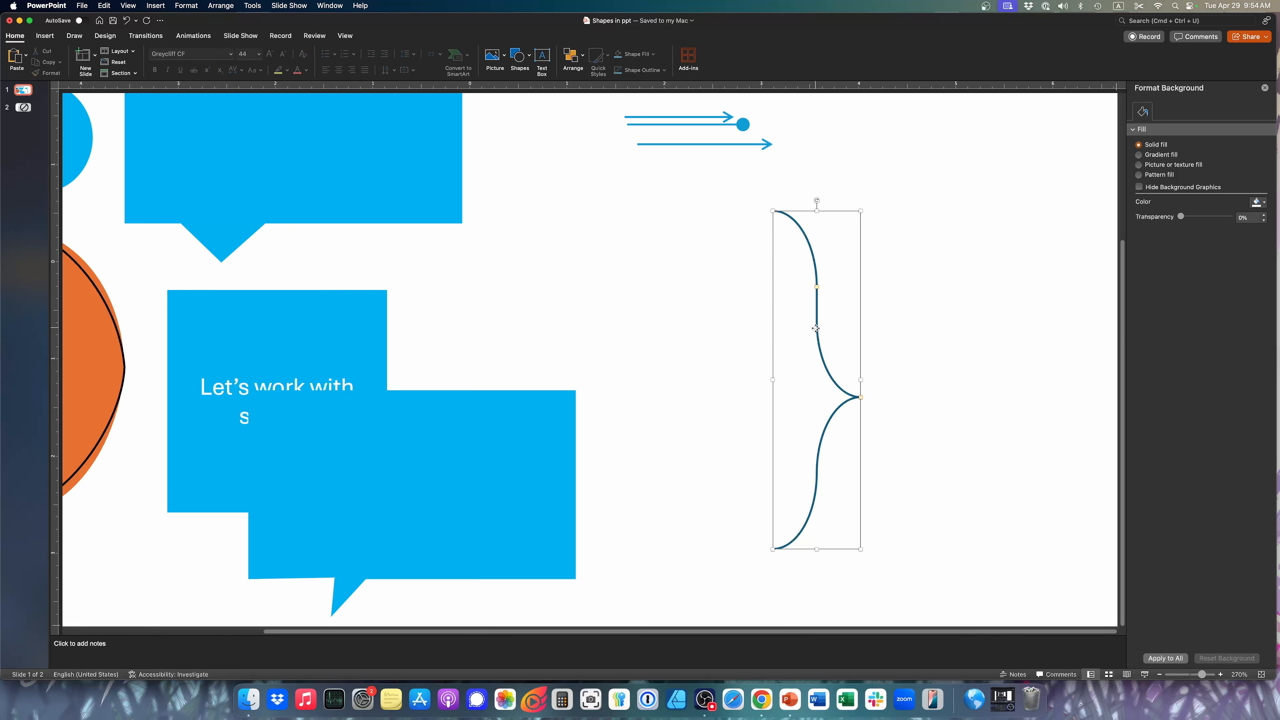
{"action": "left_click_drag", "start_coordinate": [820, 333], "coordinate": [818, 318]}
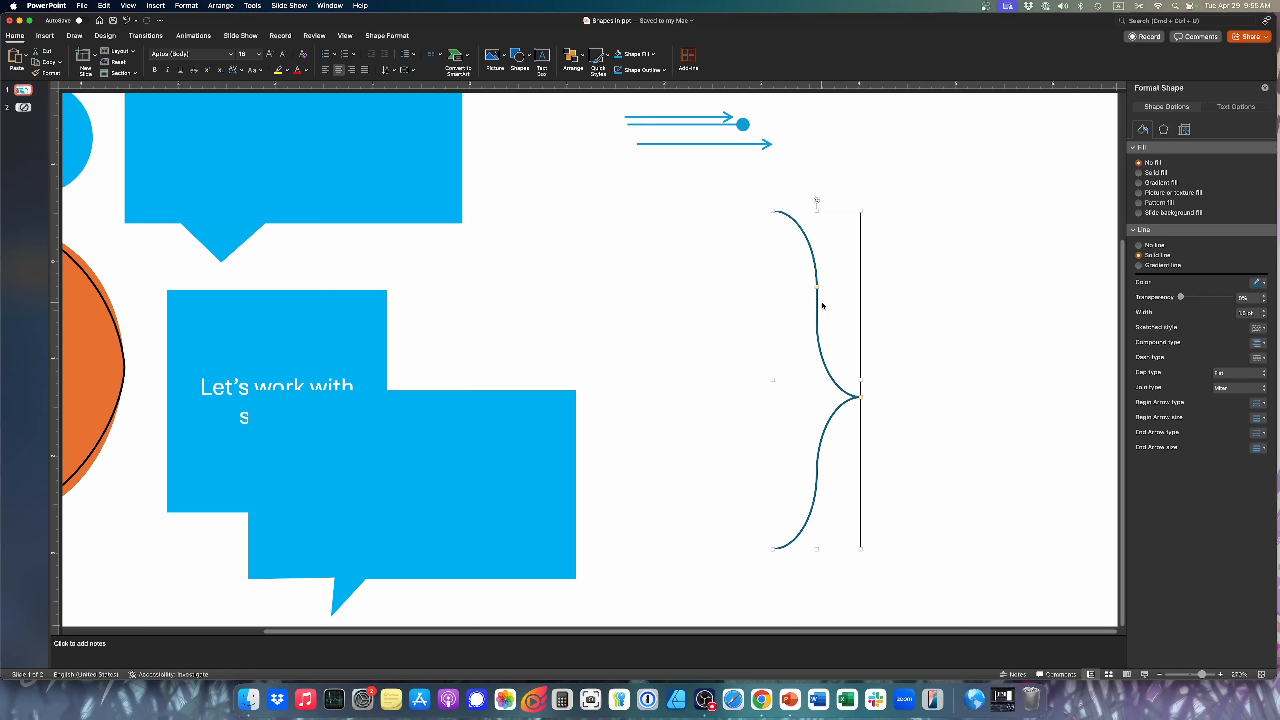
{"action": "left_click_drag", "start_coordinate": [817, 287], "coordinate": [817, 233]}
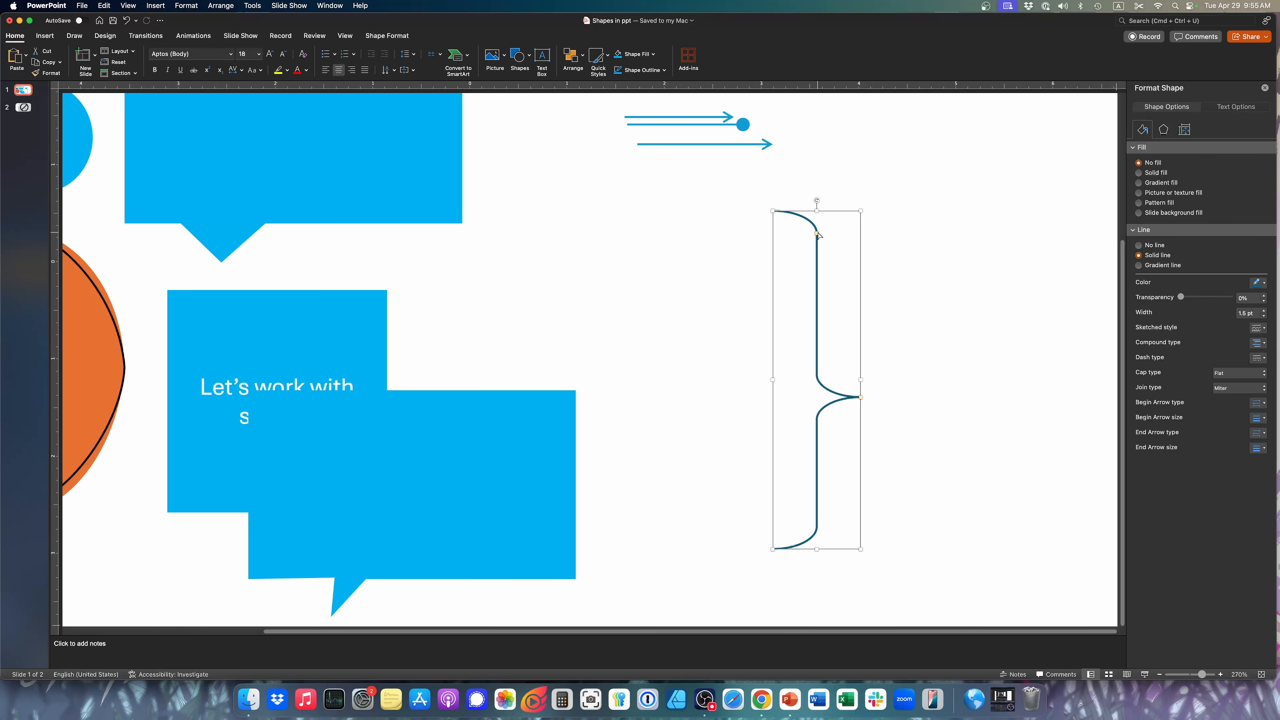
{"action": "left_click_drag", "start_coordinate": [816, 233], "coordinate": [817, 220]}
{"action": "left_click", "coordinate": [894, 414]}
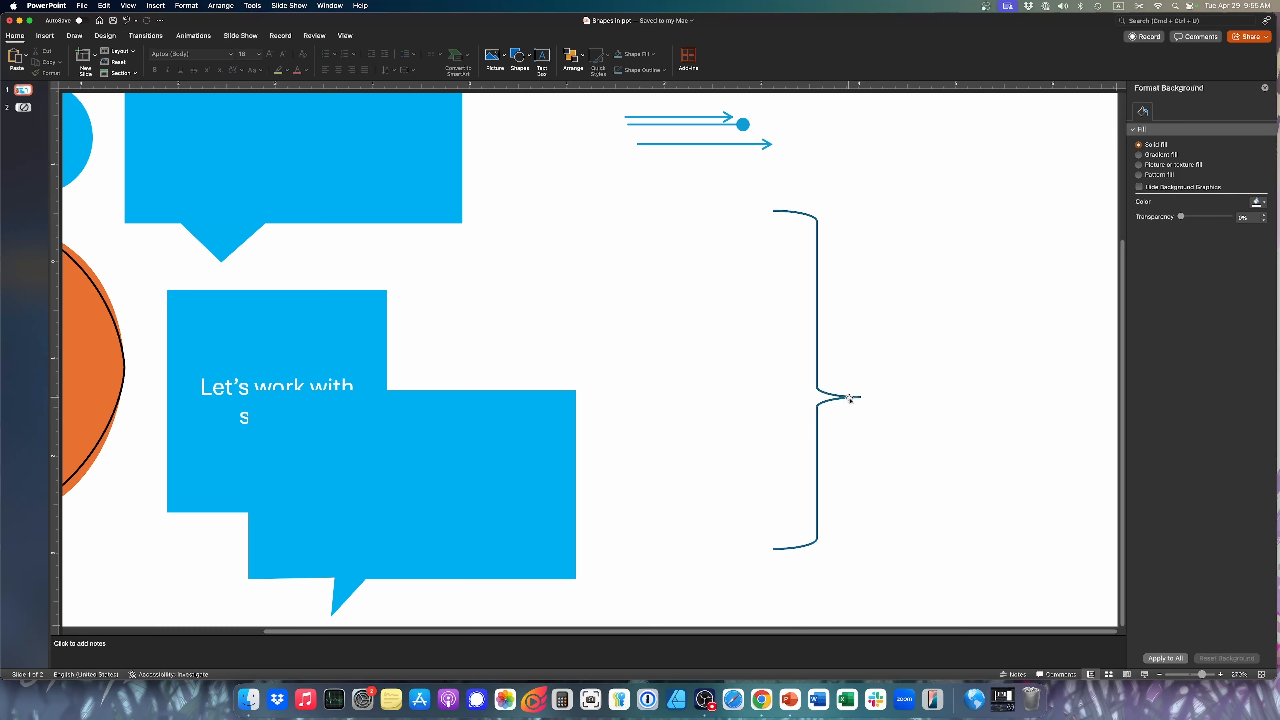
Step: Increase the curly bracket's curvature slightly to give its ends and middle point softer curves
{"action": "left_click", "coordinate": [817, 237]}
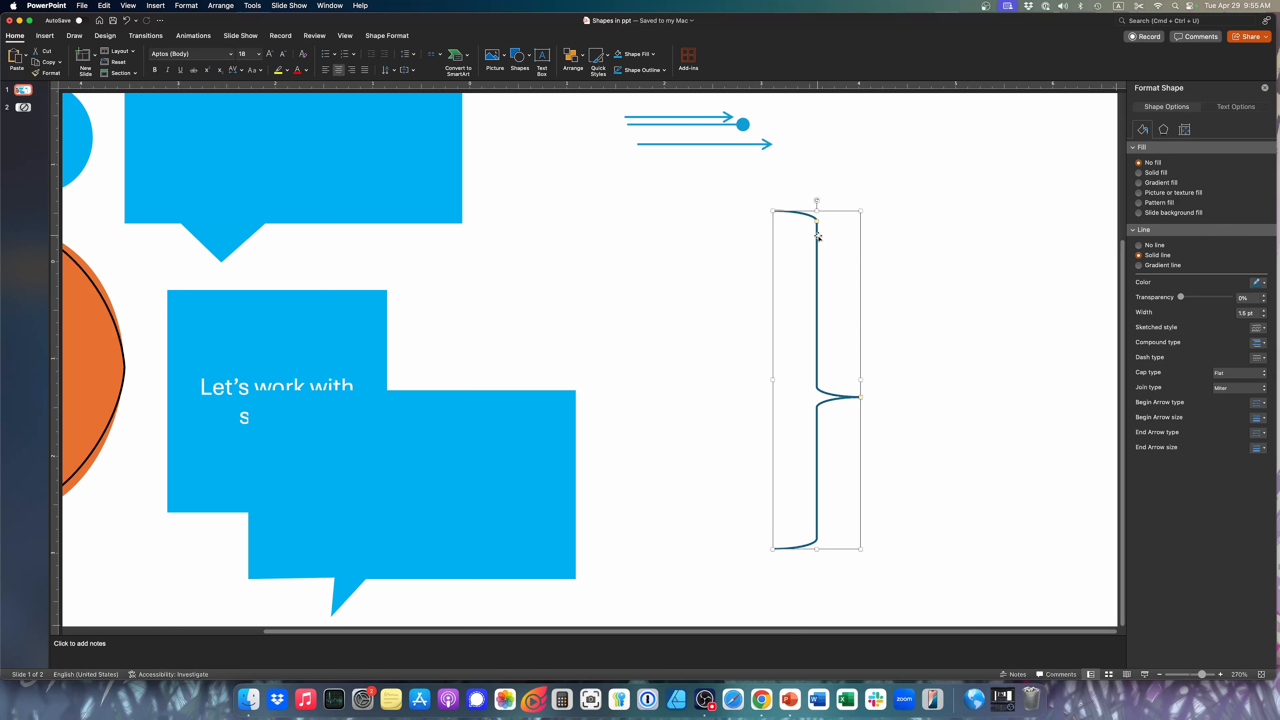
{"action": "left_click_drag", "start_coordinate": [817, 221], "coordinate": [818, 233]}
{"action": "left_click", "coordinate": [928, 334]}
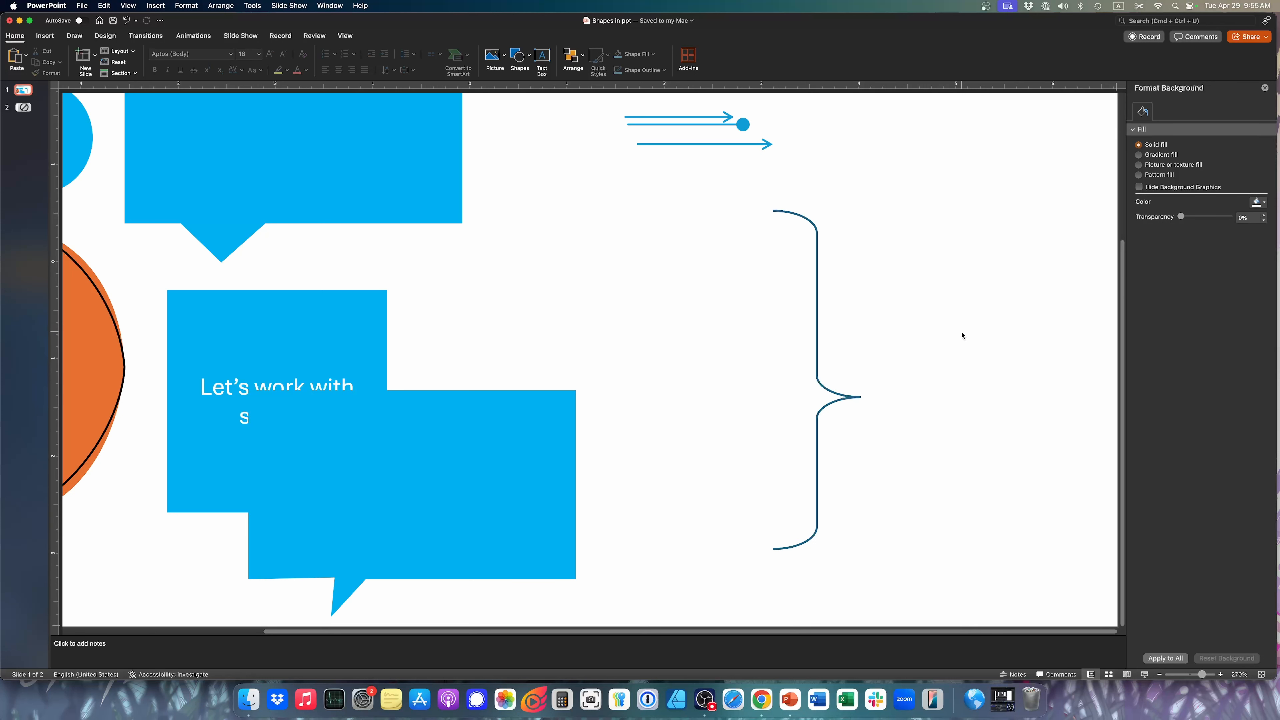
Step: Remove all curvature from the curly bracket so it has square corners and a straight middle arm
{"action": "left_click", "coordinate": [817, 244]}
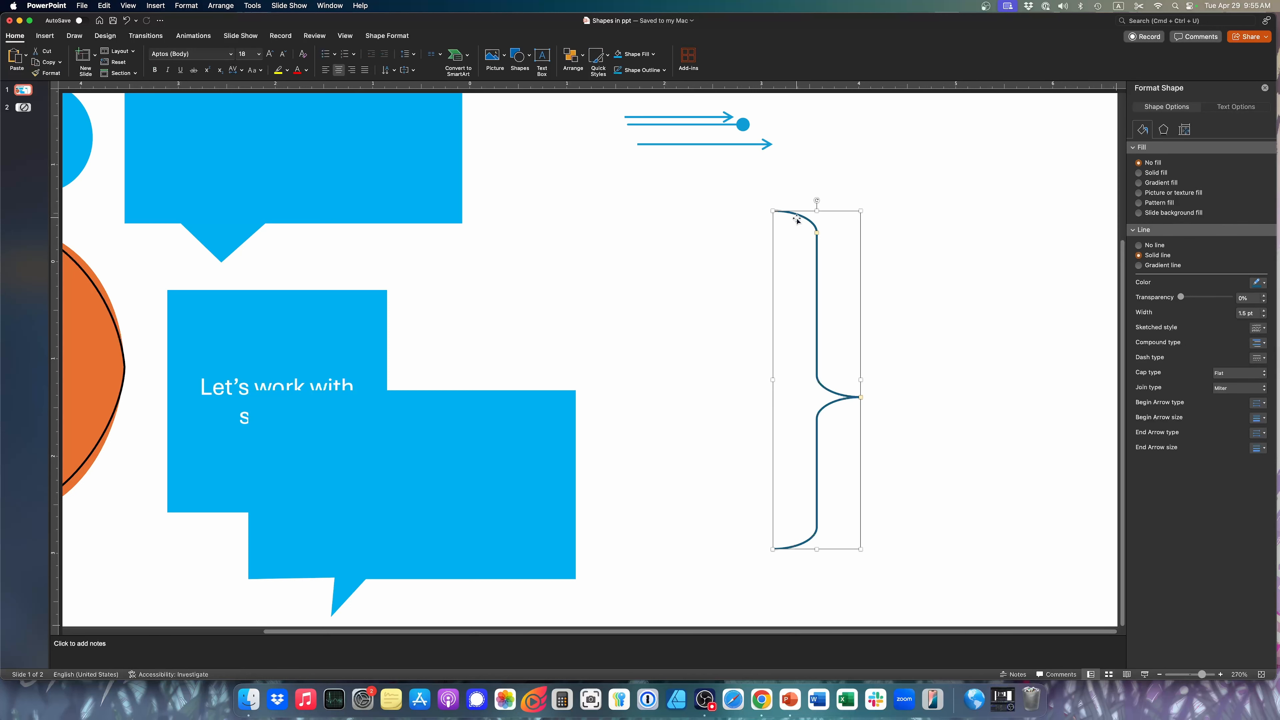
{"action": "left_click_drag", "start_coordinate": [818, 233], "coordinate": [817, 224]}
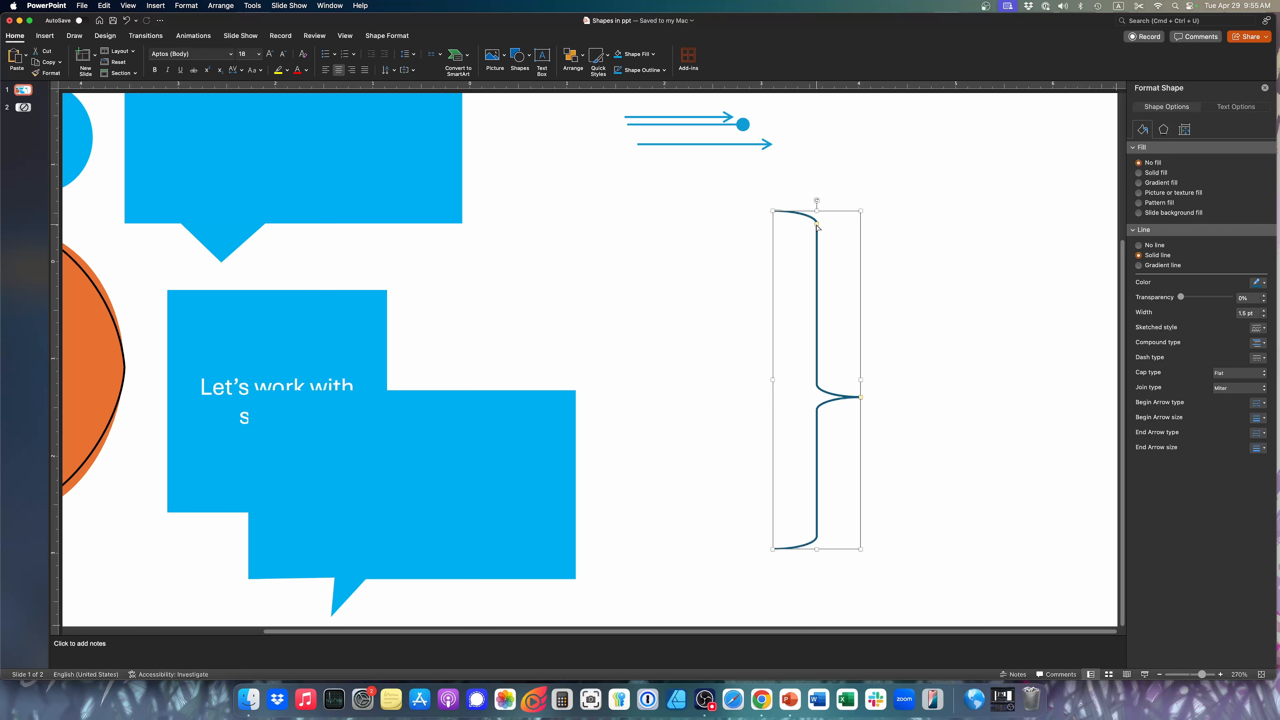
{"action": "left_click_drag", "start_coordinate": [817, 226], "coordinate": [820, 180]}
{"action": "left_click", "coordinate": [778, 240]}
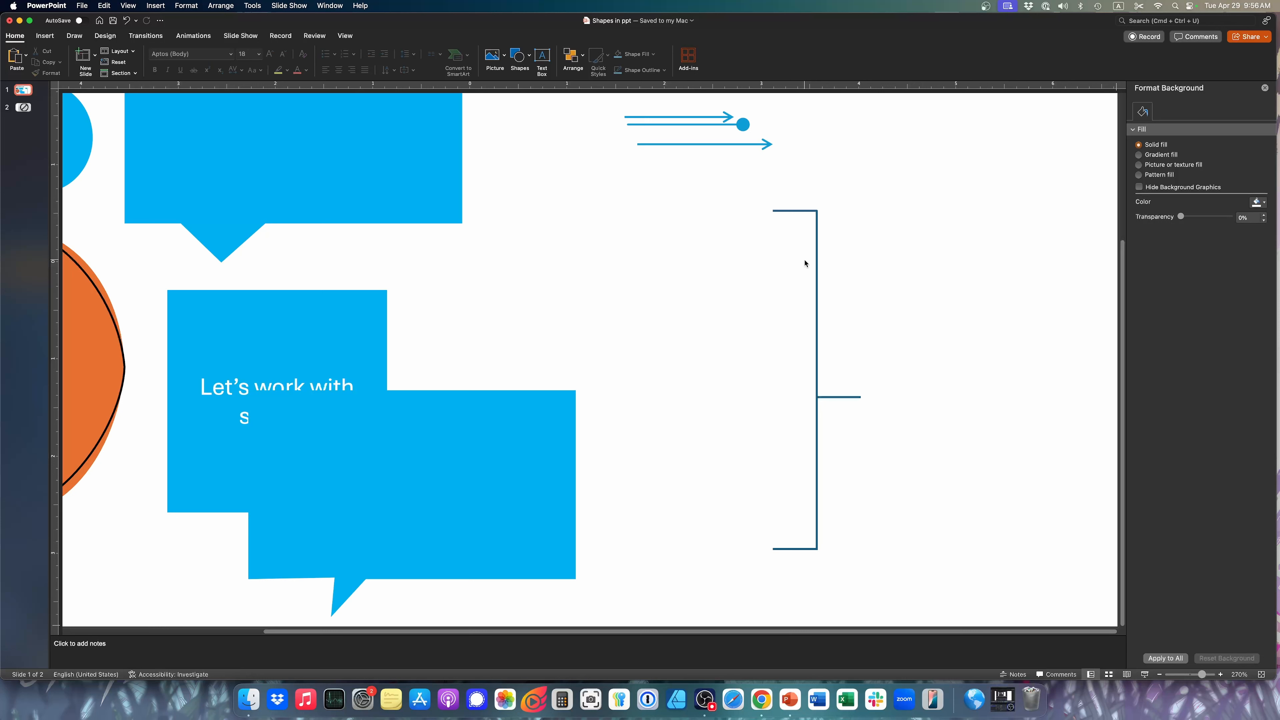
Step: Bring curvature back to the square-cornered bracket, trying full curves and finishing with moderately rounded corners
{"action": "left_click", "coordinate": [817, 260]}
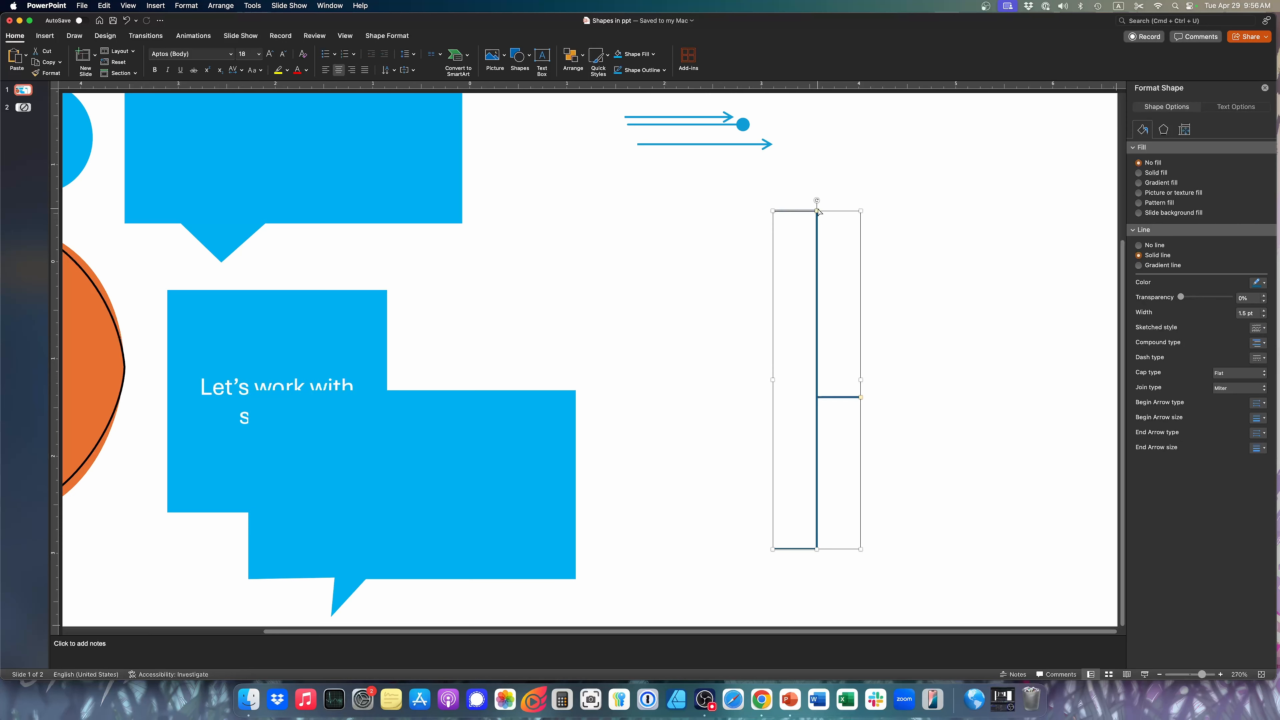
{"action": "left_click", "coordinate": [998, 389]}
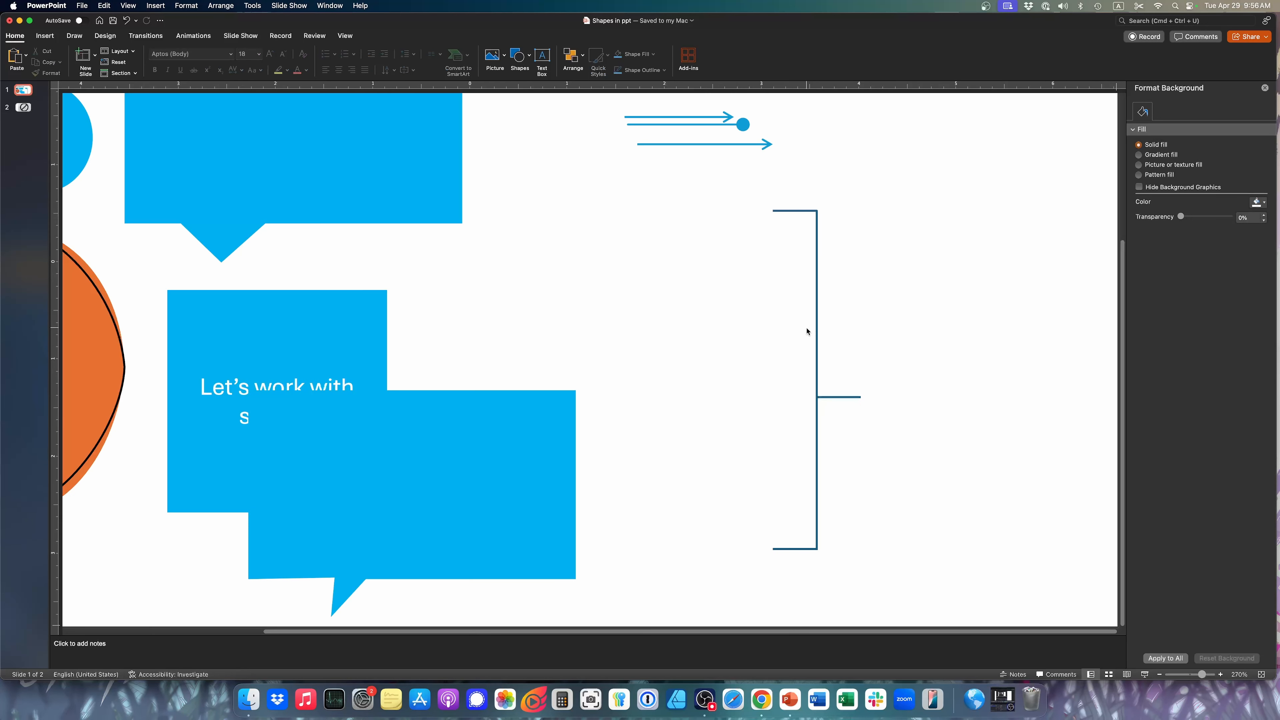
{"action": "left_click", "coordinate": [816, 294]}
{"action": "left_click_drag", "start_coordinate": [817, 212], "coordinate": [828, 412]}
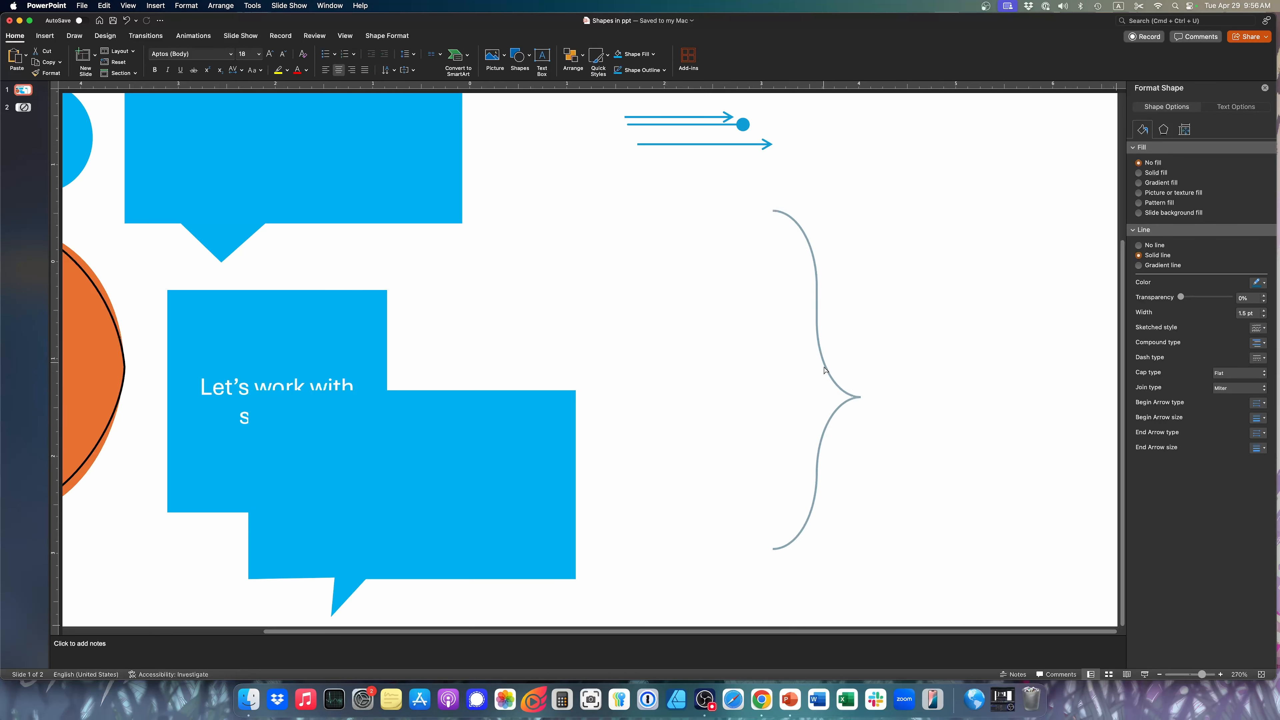
{"action": "left_click", "coordinate": [817, 286]}
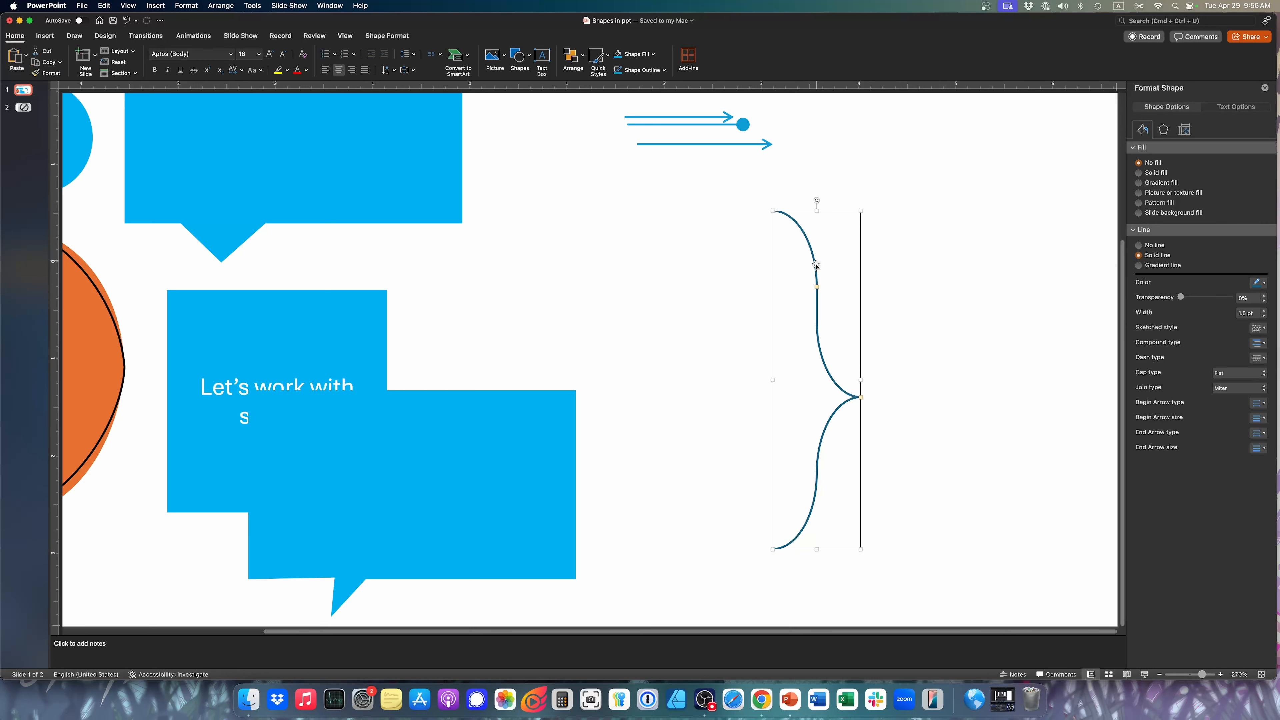
{"action": "left_click", "coordinate": [975, 316]}
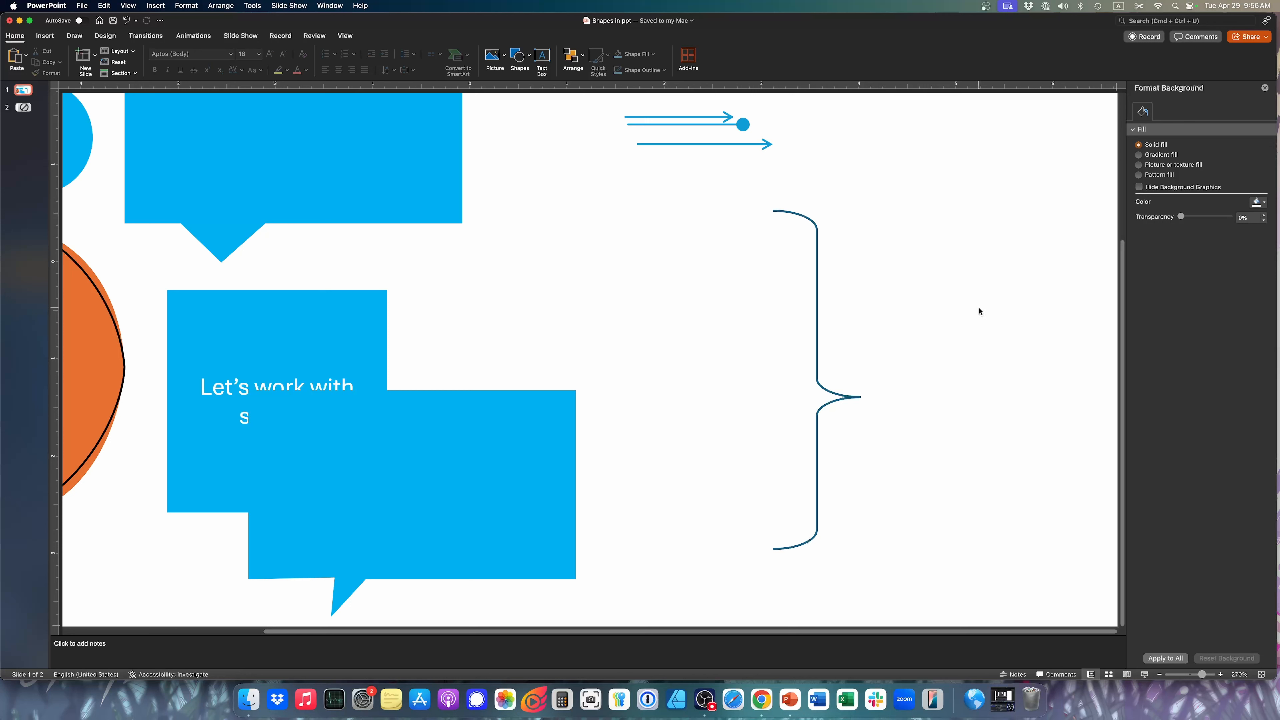
Step: Shift the curly bracket's middle point up close to the bracket's upper end
{"action": "left_click", "coordinate": [839, 402]}
{"action": "left_click_drag", "start_coordinate": [860, 396], "coordinate": [855, 271]}
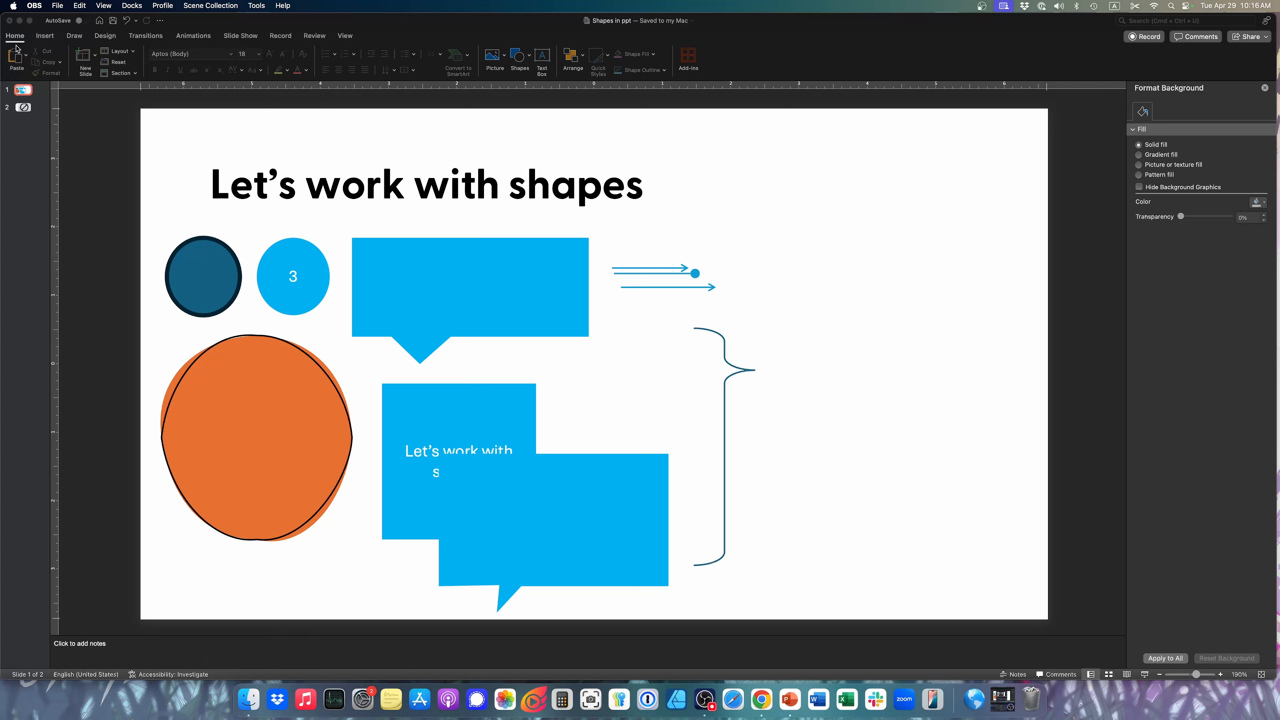
Step: Draw a circle about 2.02 inches in diameter on the empty area above the curly bracket, beside the arrows
{"action": "left_click", "coordinate": [44, 35]}
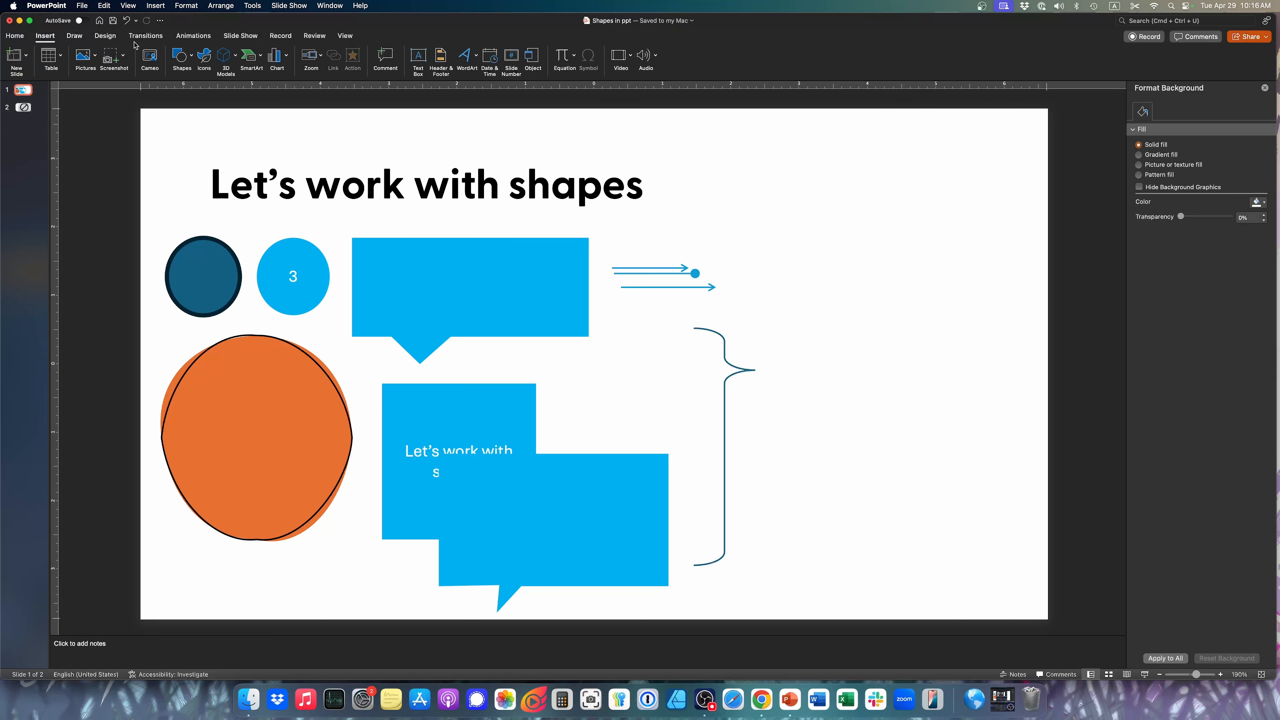
{"action": "left_click", "coordinate": [192, 56]}
{"action": "left_click", "coordinate": [350, 96]}
{"action": "mouse_move", "coordinate": [737, 177]}
{"action": "left_mouse_down"}
{"action": "mouse_move", "coordinate": [894, 294]}
{"action": "mouse_move", "coordinate": [875, 312]}
{"action": "left_mouse_up"}
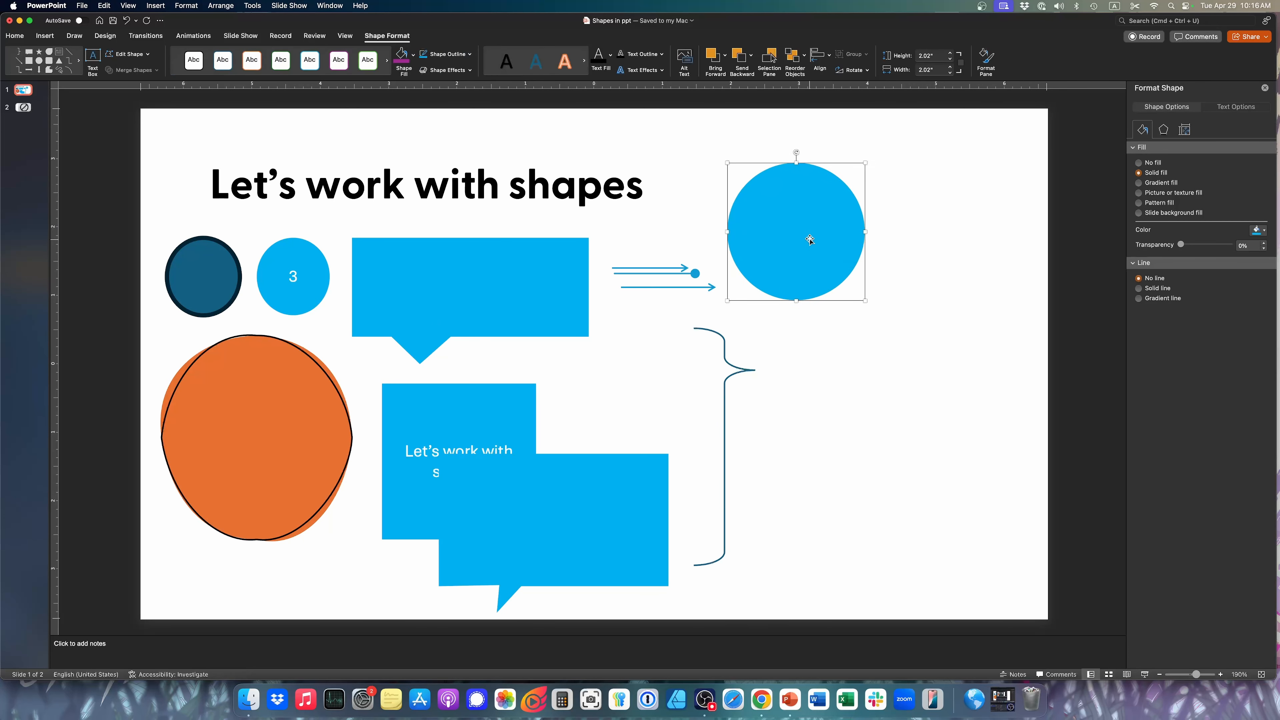
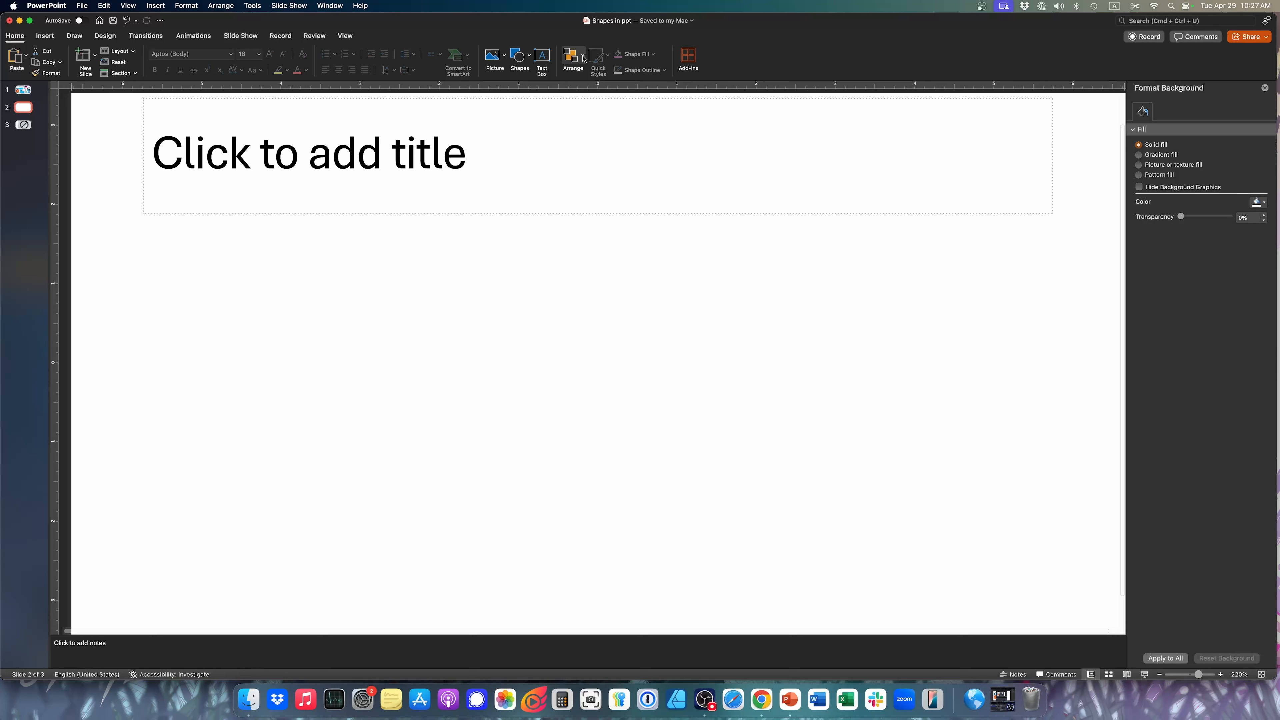
Step: Show the Selection Pane and draw a lightning bolt about 2.48 inches high and 2.46 inches wide below the blank slide's title placeholder
{"action": "left_click", "coordinate": [583, 58]}
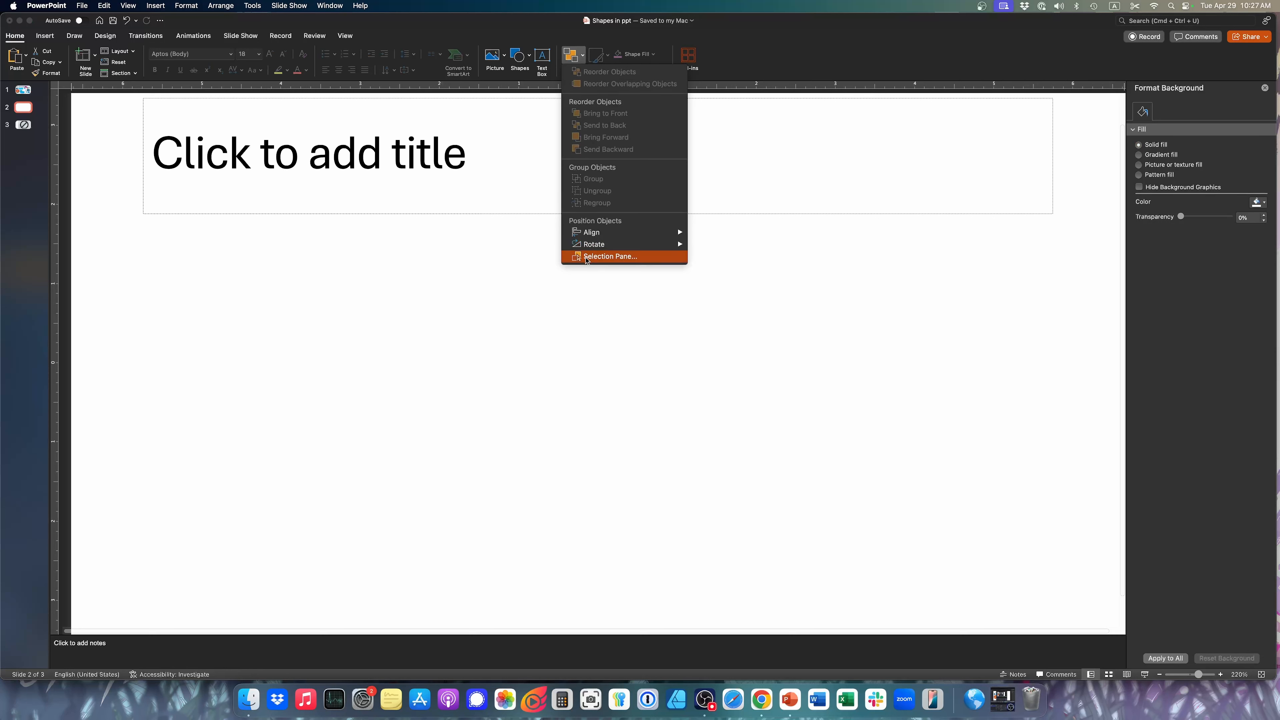
{"action": "left_click", "coordinate": [624, 258]}
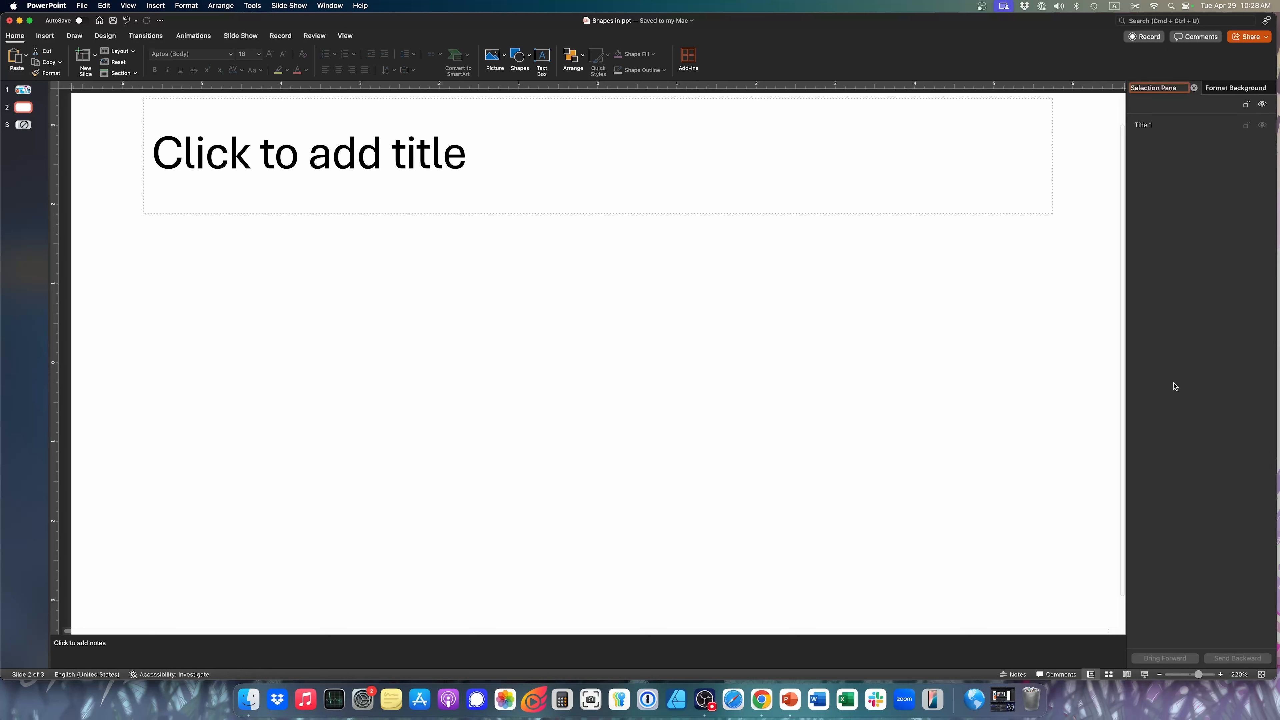
{"action": "left_click", "coordinate": [45, 35]}
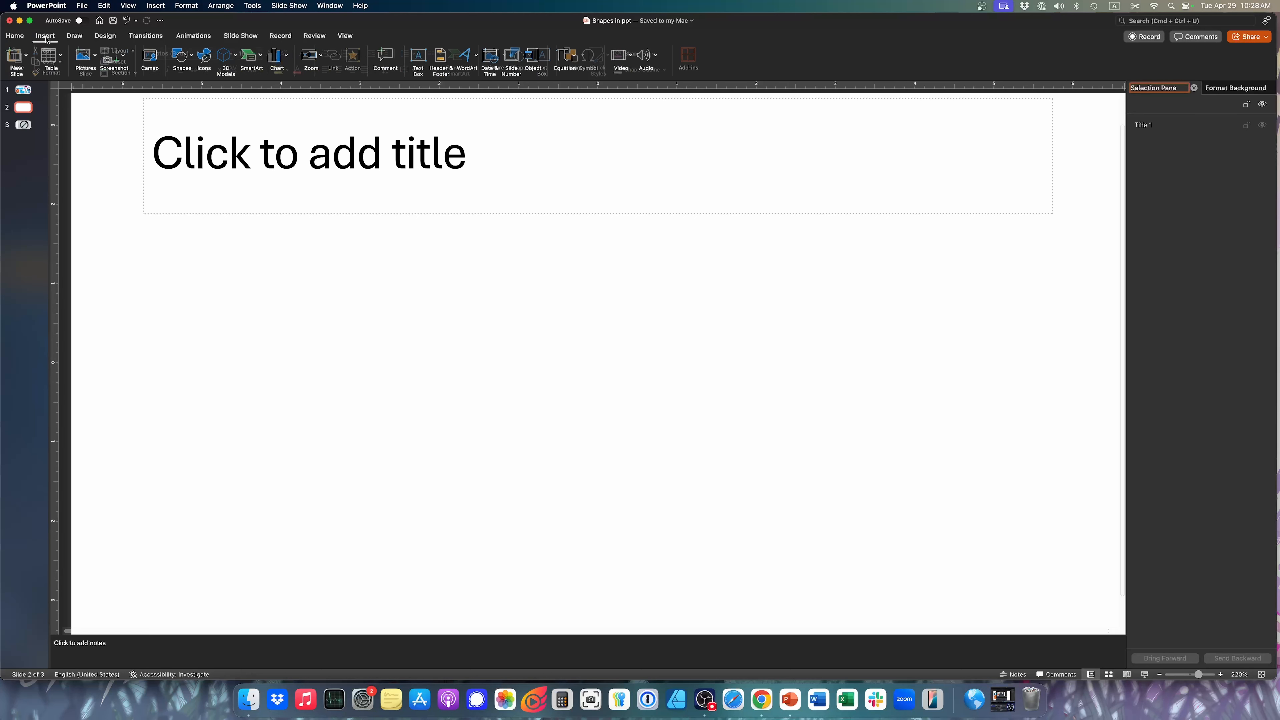
{"action": "left_click", "coordinate": [191, 57]}
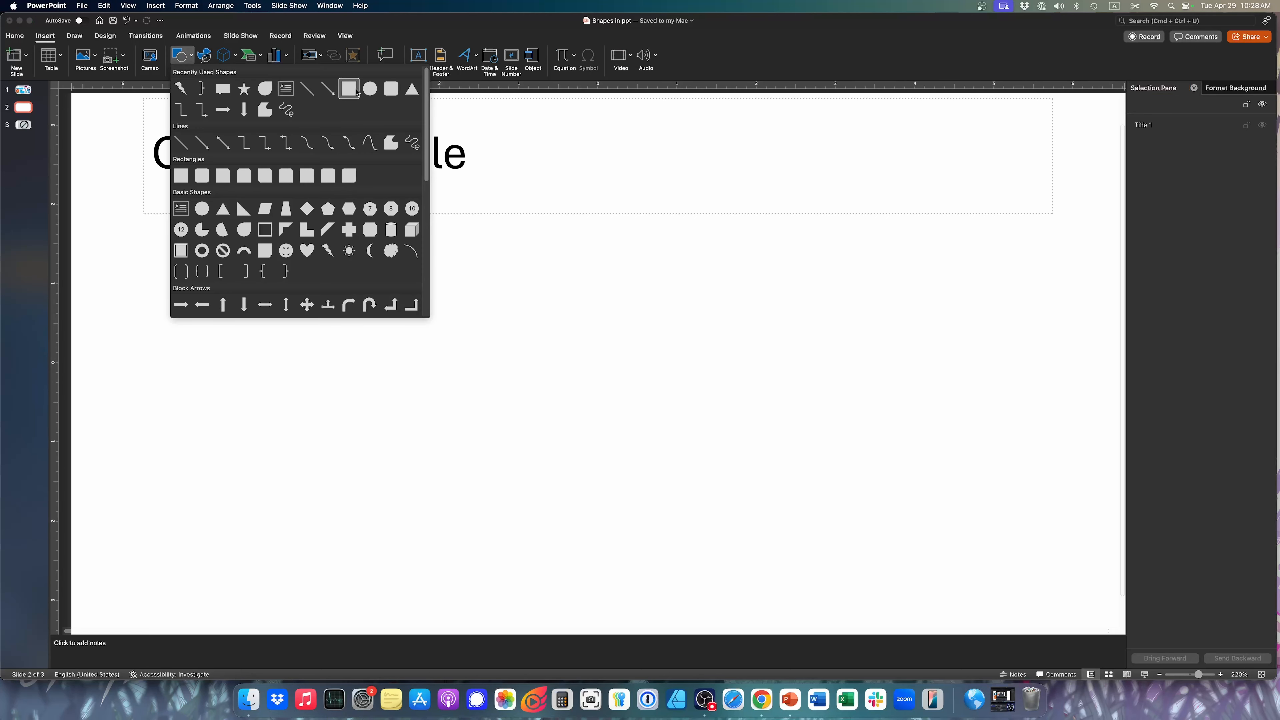
{"action": "left_click", "coordinate": [181, 88]}
{"action": "left_click_drag", "start_coordinate": [128, 286], "coordinate": [323, 469]}
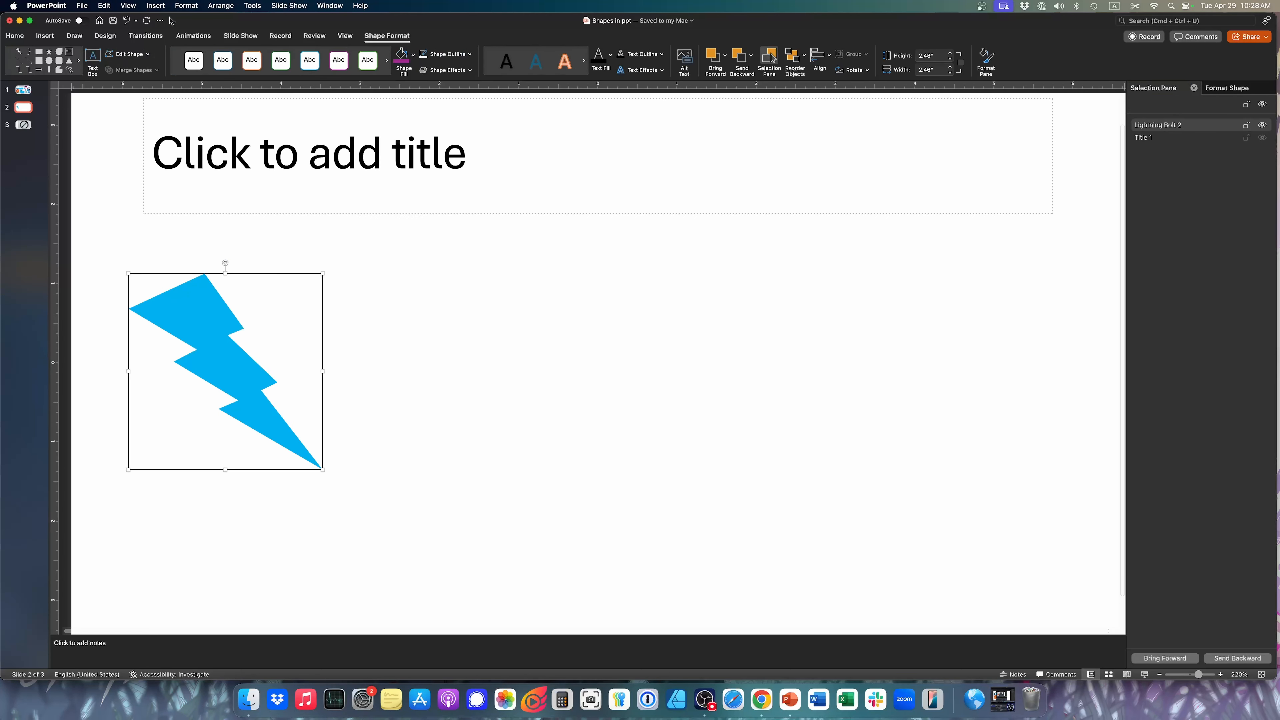
Step: Draw a rectangle about 1.89 inches high and 2.29 inches wide to the right of the lightning bolt
{"action": "left_click", "coordinate": [50, 37]}
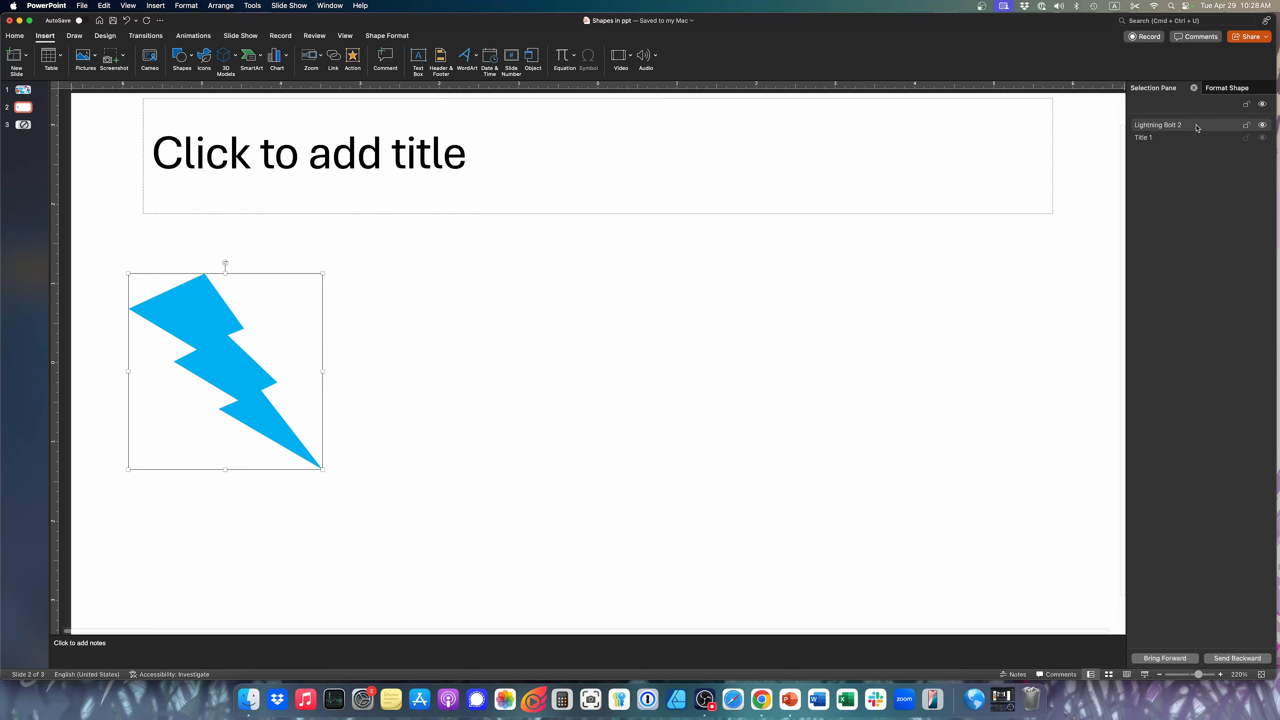
{"action": "left_click", "coordinate": [189, 56]}
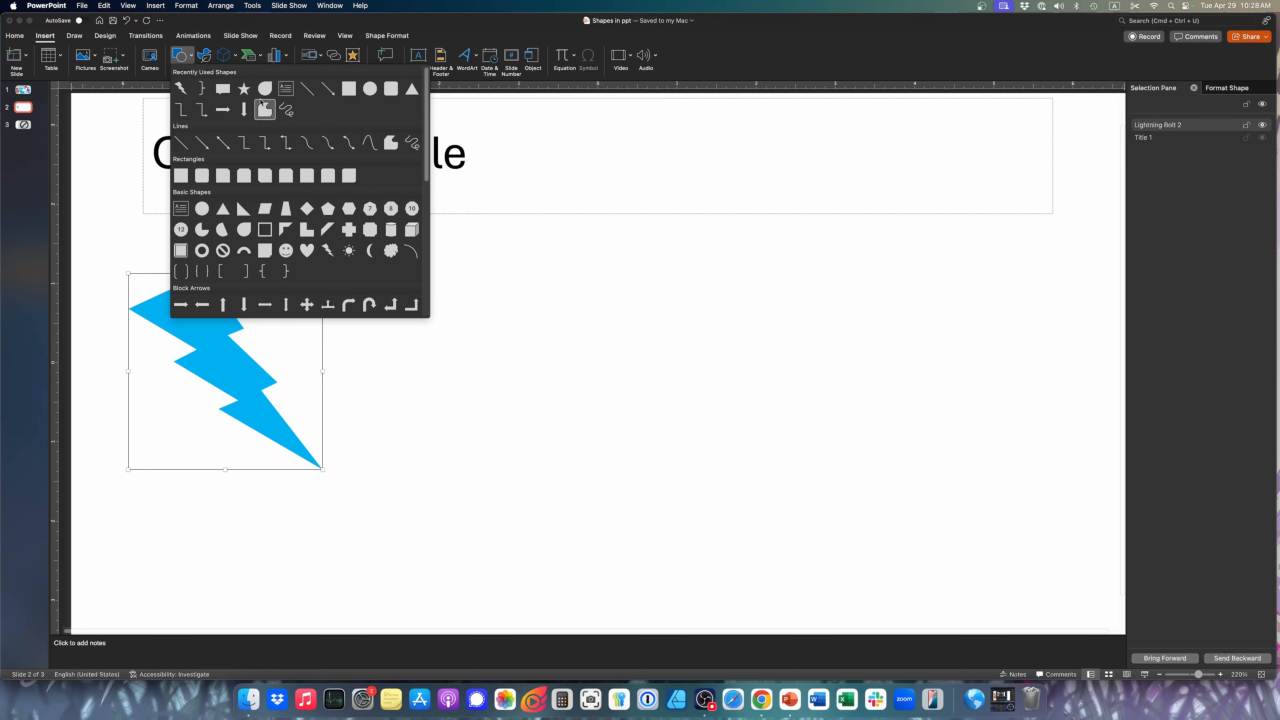
{"action": "left_click", "coordinate": [348, 88]}
{"action": "left_click_drag", "start_coordinate": [393, 278], "coordinate": [573, 427]}
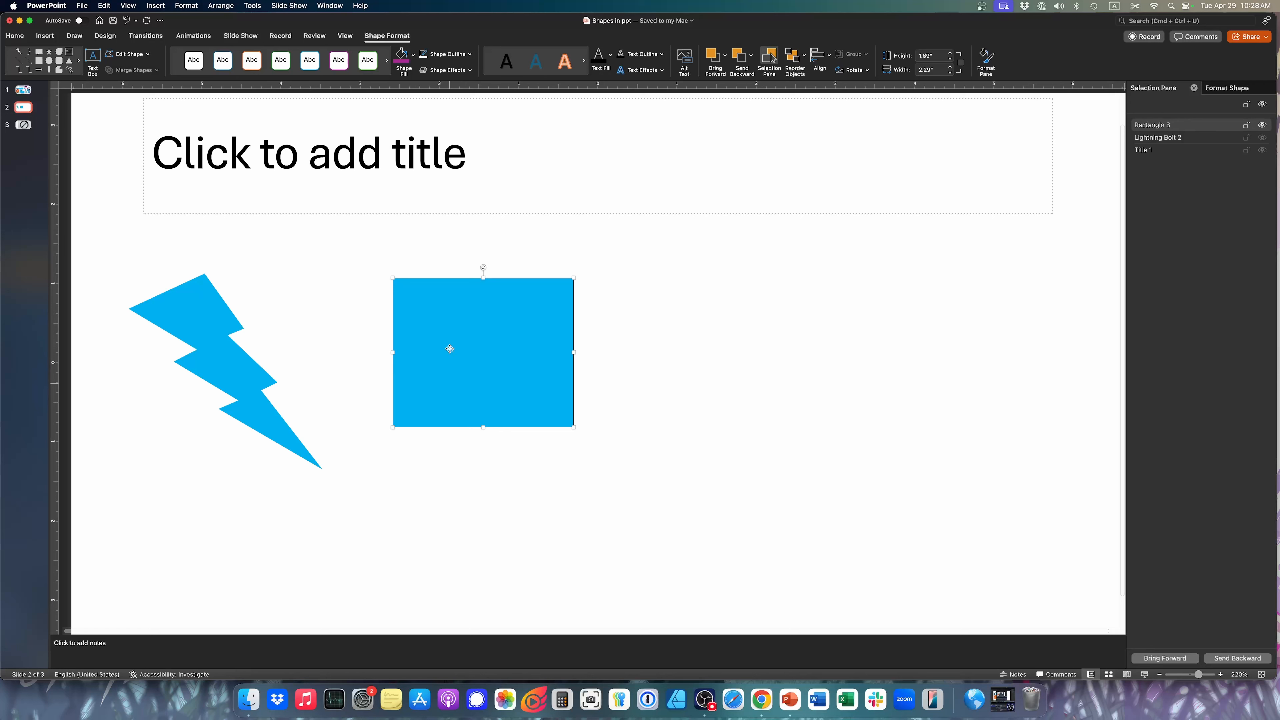
Step: Place a copy of the rectangle to its right and a copy of the lightning bolt beyond that, aligned in a row
{"action": "left_click_drag", "start_coordinate": [450, 349], "coordinate": [667, 355]}
{"action": "left_click", "coordinate": [221, 334]}
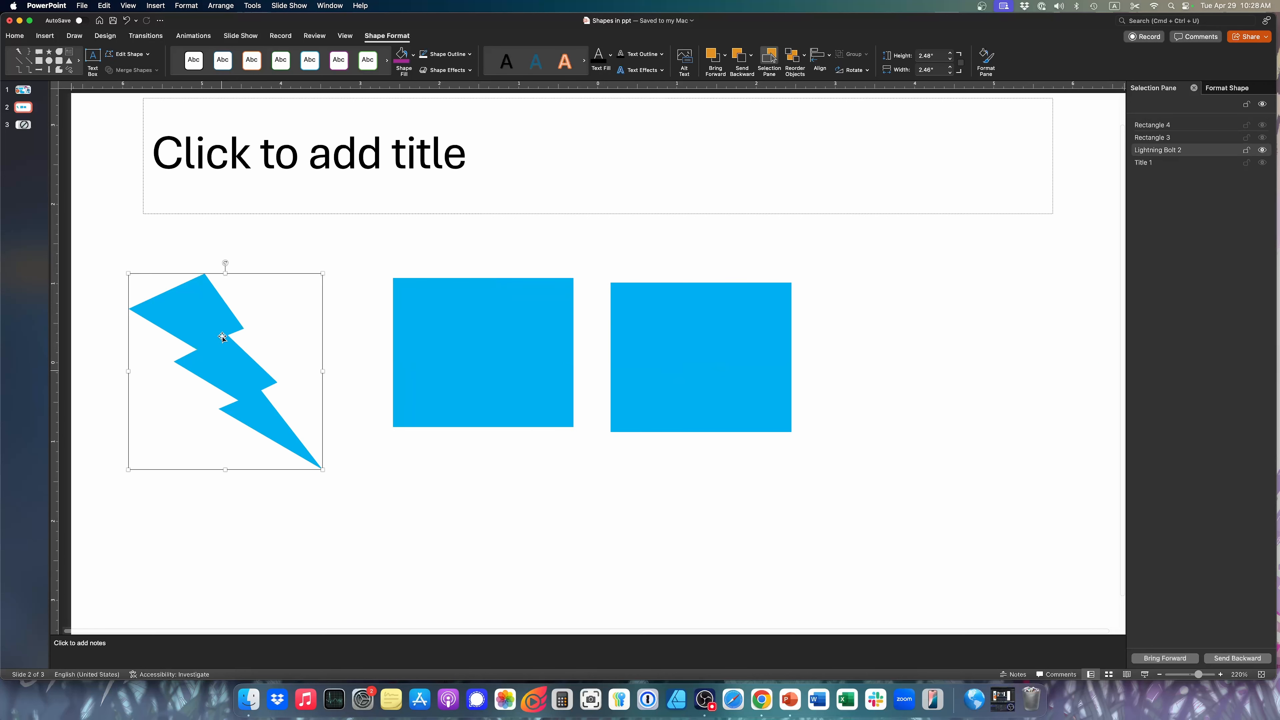
{"action": "left_click_drag", "start_coordinate": [239, 353], "coordinate": [909, 338]}
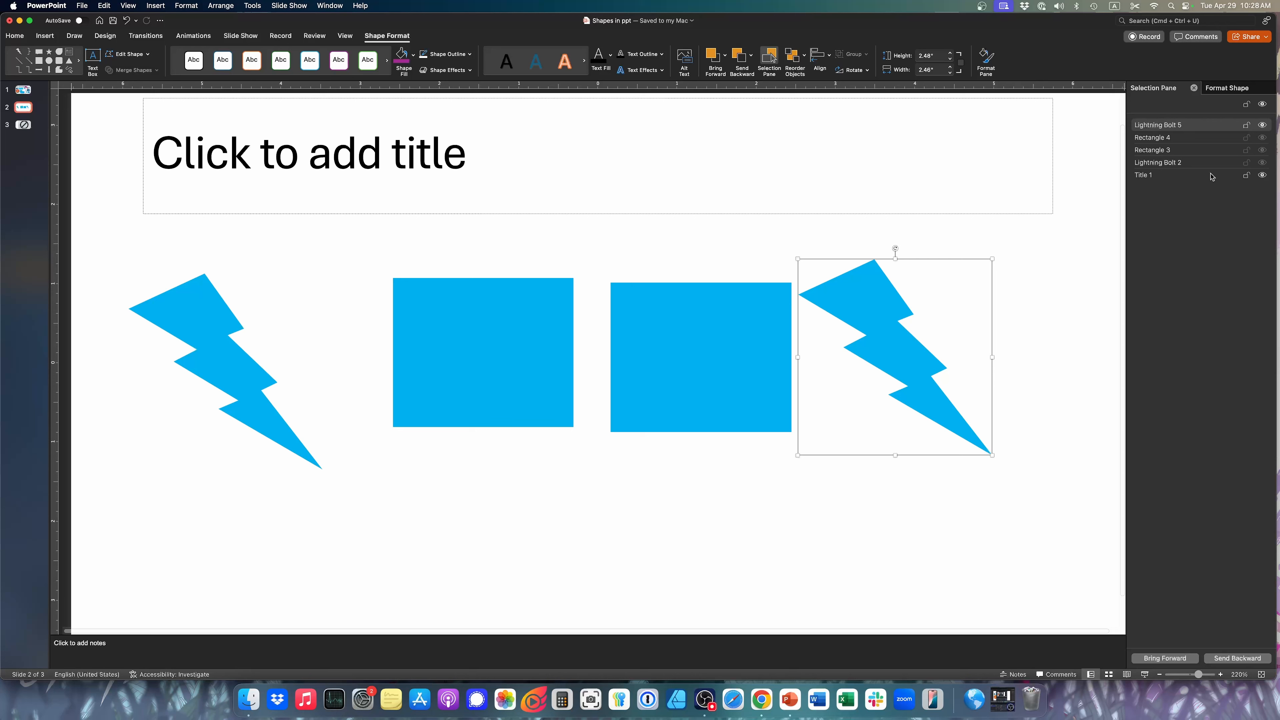
Step: Apply the solid purple shape style to the copied lightning bolt and the original rectangle
{"action": "left_click", "coordinate": [1031, 349]}
{"action": "left_click", "coordinate": [876, 339]}
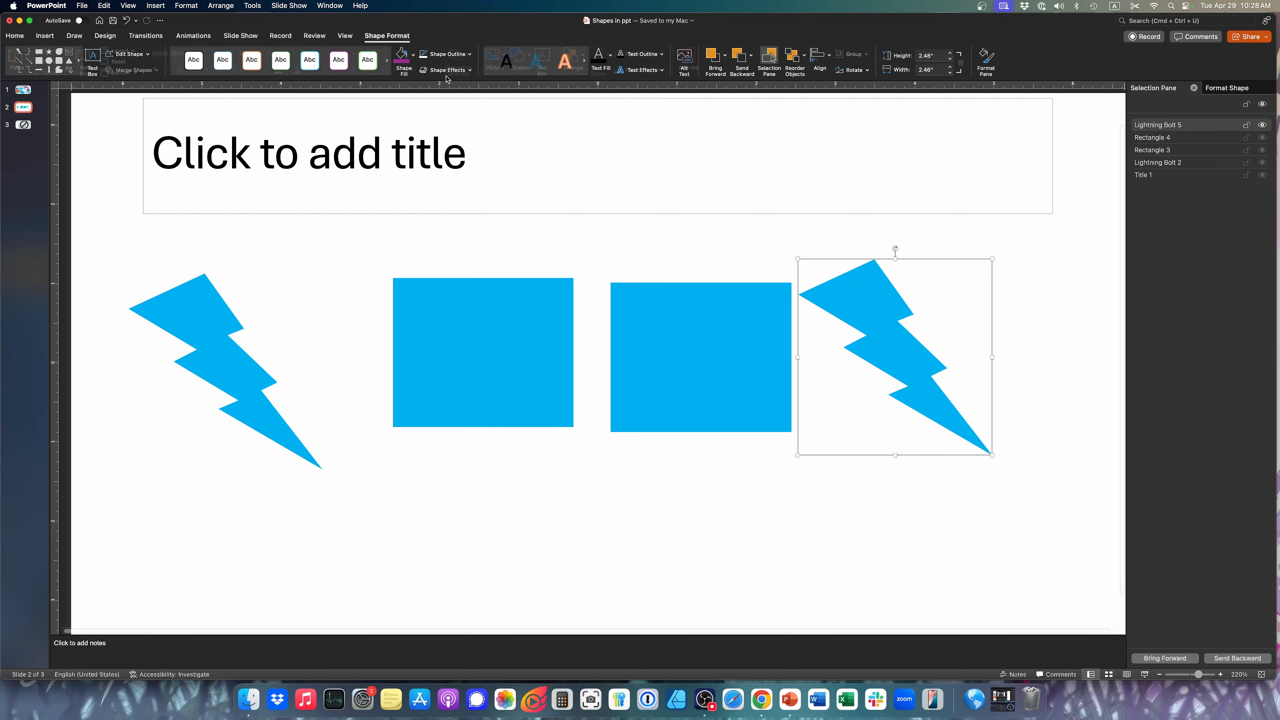
{"action": "left_click", "coordinate": [388, 56]}
{"action": "left_click", "coordinate": [339, 59]}
{"action": "left_click", "coordinate": [478, 336]}
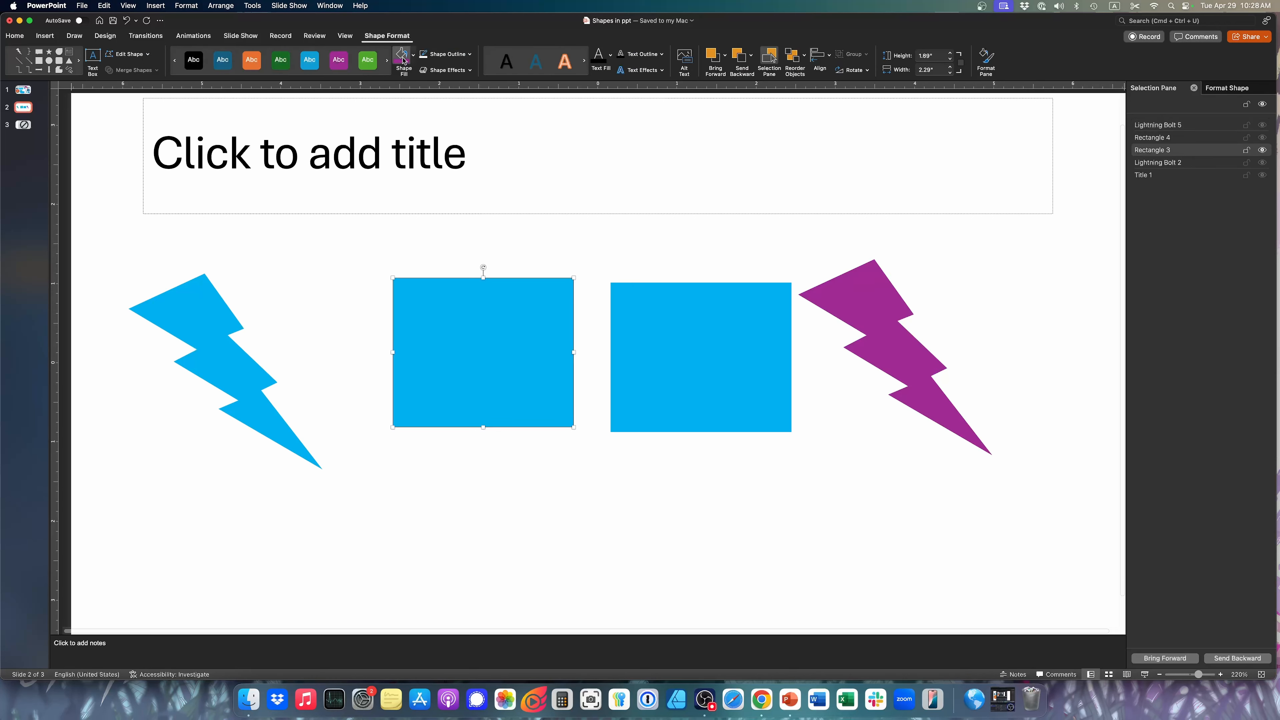
{"action": "left_click", "coordinate": [338, 59]}
Step: Overlap the purple lightning bolt on the blue rectangle, and move it back to the empty area on the rectangle's right
{"action": "left_click_drag", "start_coordinate": [909, 363], "coordinate": [783, 361]}
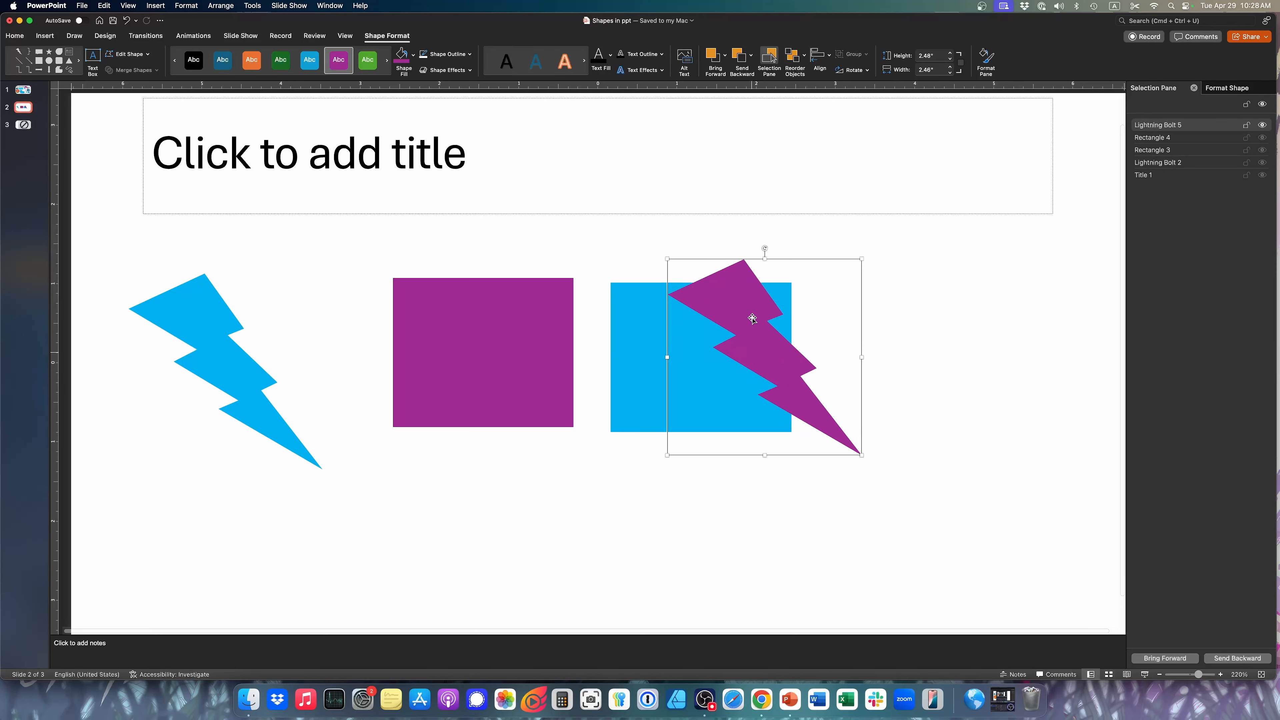
{"action": "left_click_drag", "start_coordinate": [754, 320], "coordinate": [919, 315]}
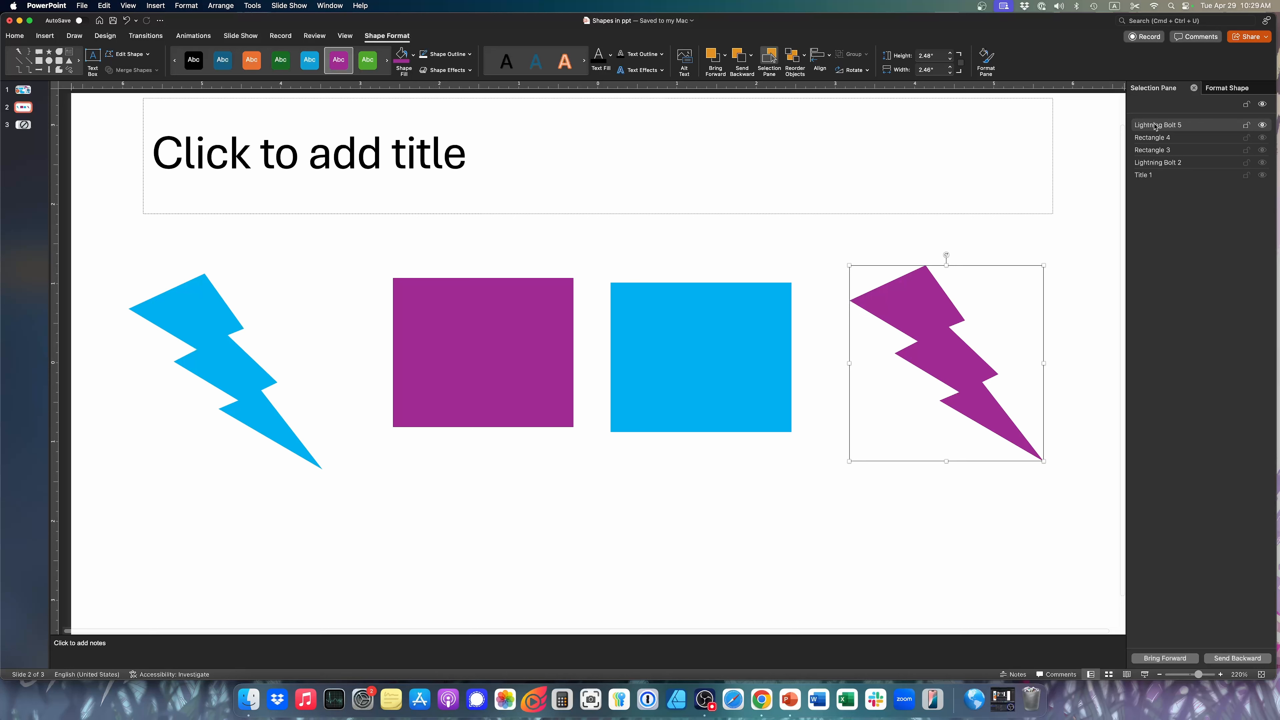
{"action": "left_click_drag", "start_coordinate": [939, 325], "coordinate": [936, 325]}
Step: Move the purple lightning bolt below the title in the stacking order using the Selection Pane
{"action": "left_click_drag", "start_coordinate": [1165, 126], "coordinate": [1159, 179]}
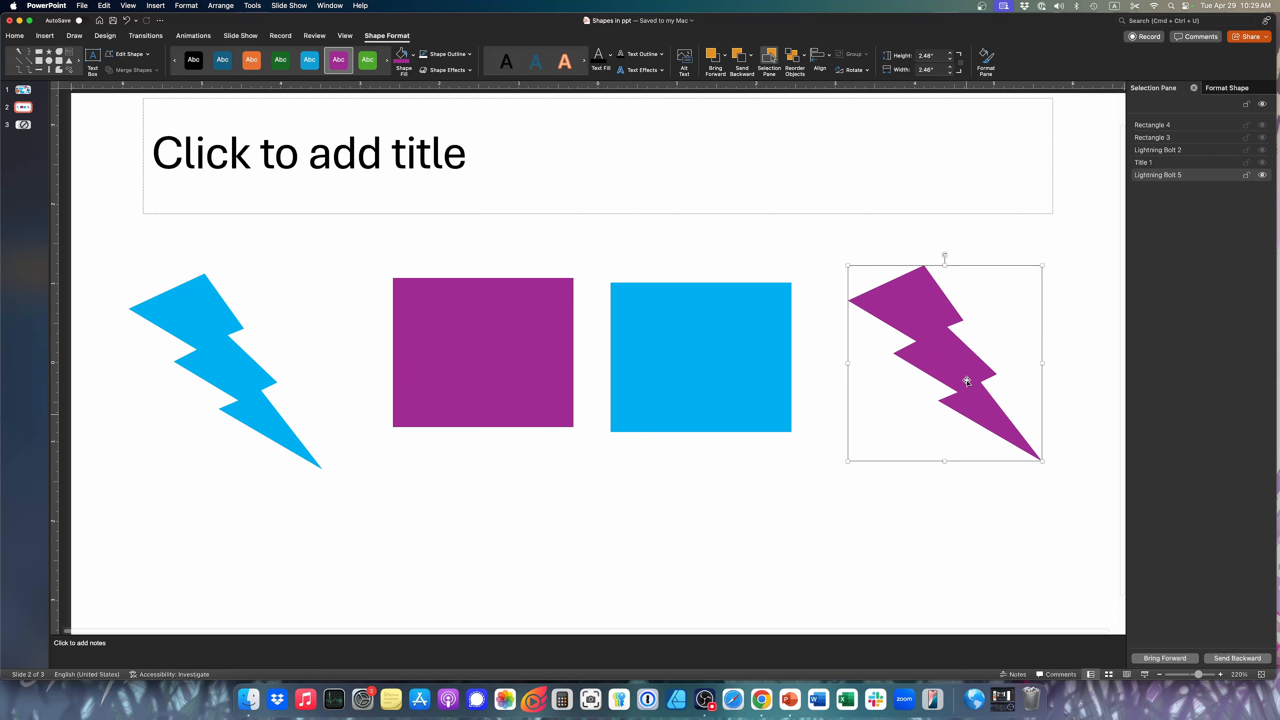
{"action": "mouse_move", "coordinate": [967, 381]}
{"action": "left_mouse_down"}
{"action": "mouse_move", "coordinate": [834, 376]}
{"action": "mouse_move", "coordinate": [593, 464]}
{"action": "mouse_move", "coordinate": [518, 440]}
{"action": "mouse_move", "coordinate": [289, 437]}
{"action": "mouse_move", "coordinate": [453, 451]}
{"action": "mouse_move", "coordinate": [408, 288]}
{"action": "mouse_move", "coordinate": [342, 267]}
{"action": "mouse_move", "coordinate": [496, 375]}
{"action": "mouse_move", "coordinate": [970, 403]}
{"action": "left_mouse_up"}
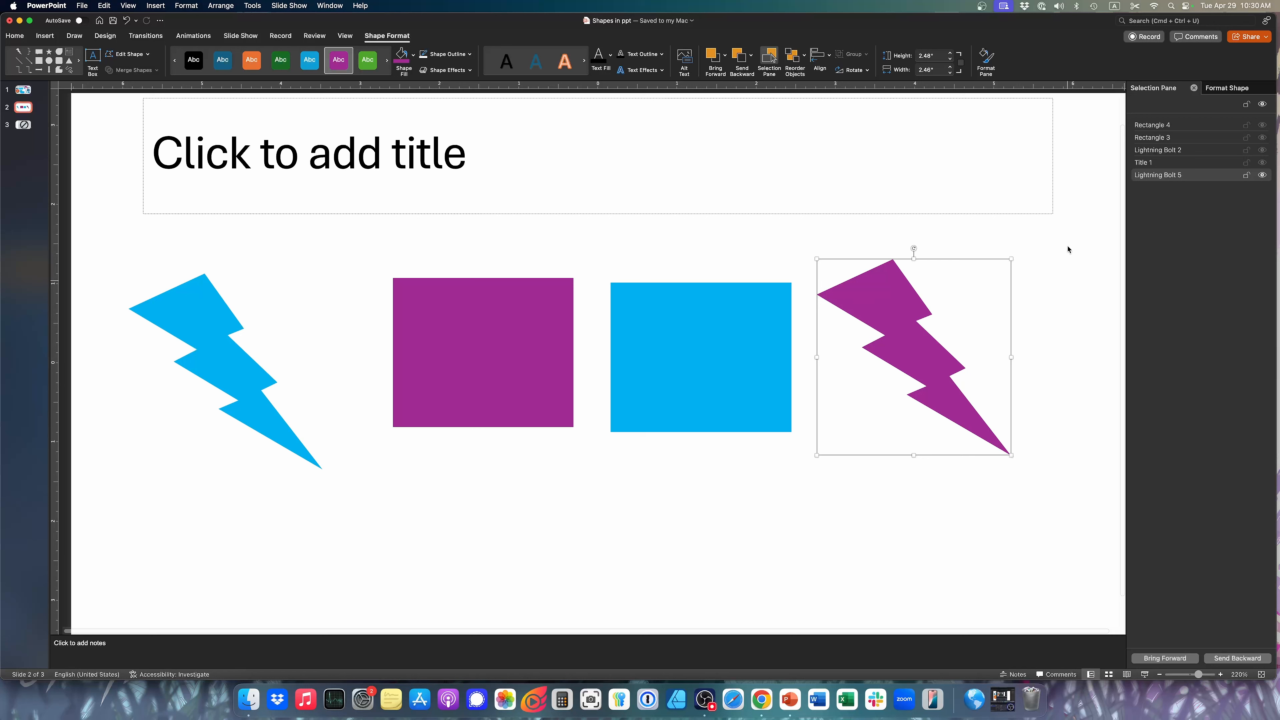
Step: Bring the purple lightning bolt to the front of all objects
{"action": "right_click", "coordinate": [881, 295]}
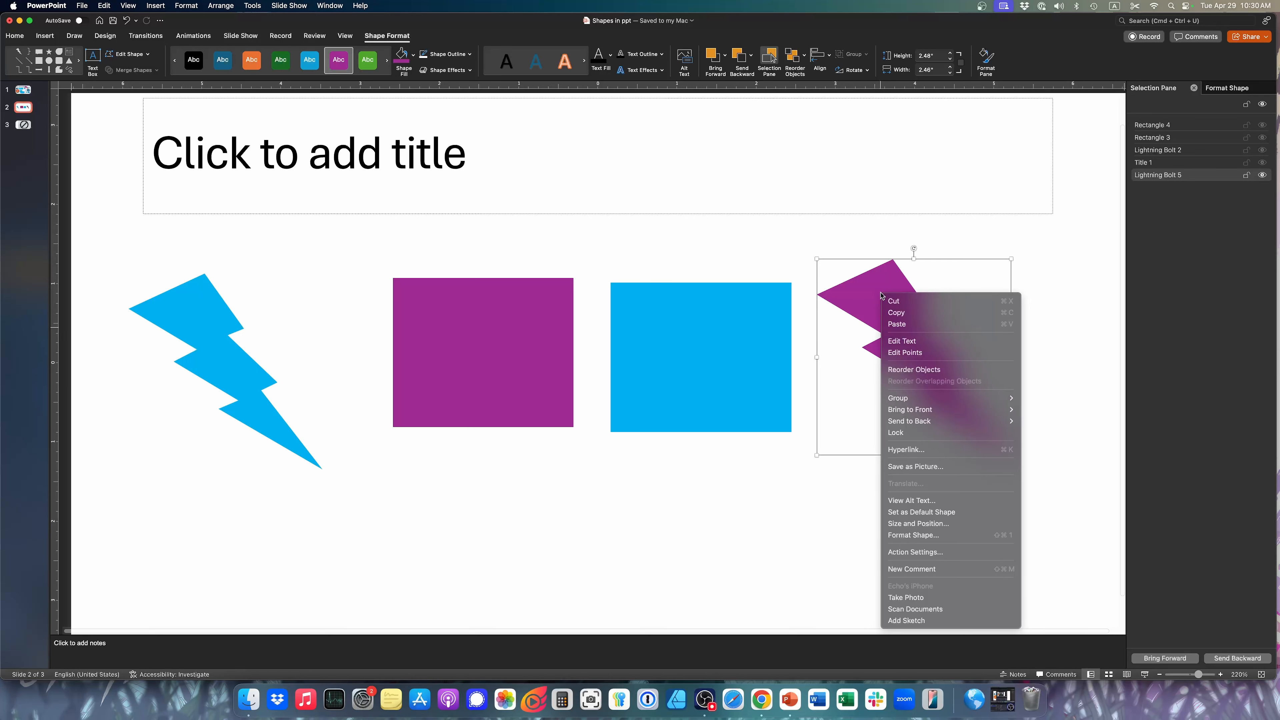
{"action": "mouse_move", "coordinate": [912, 413]}
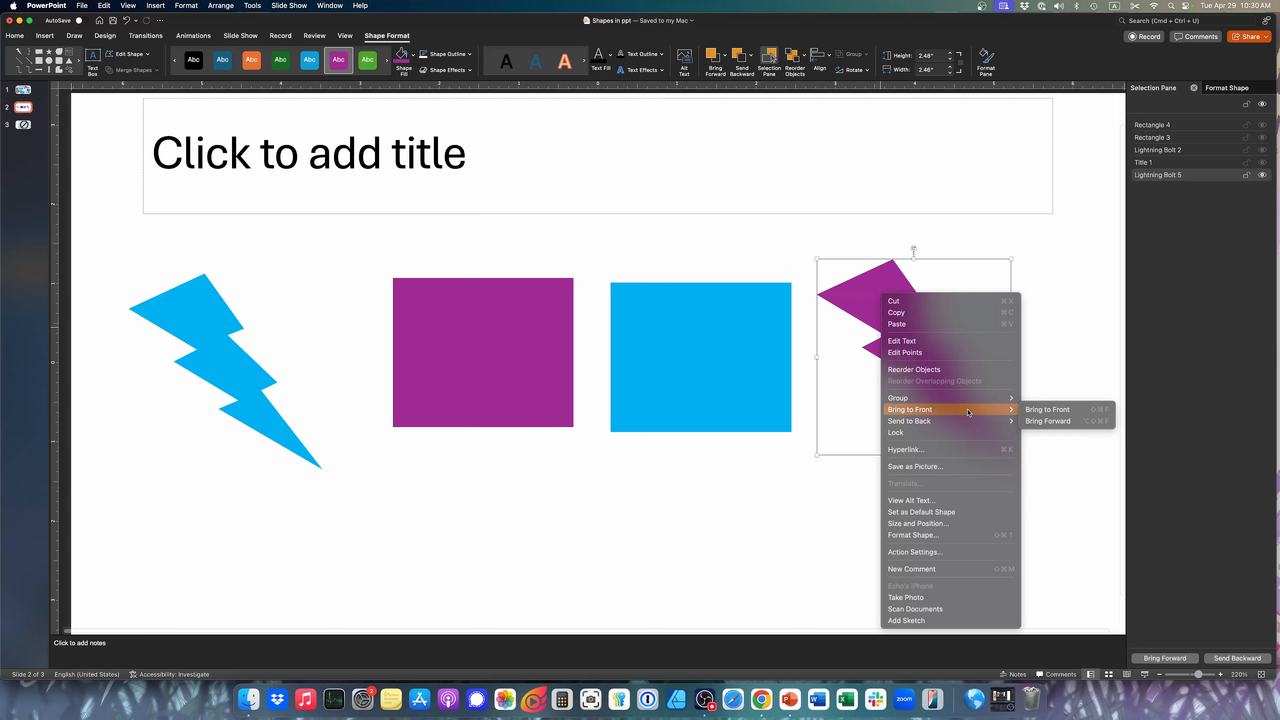
{"action": "left_click", "coordinate": [1032, 410]}
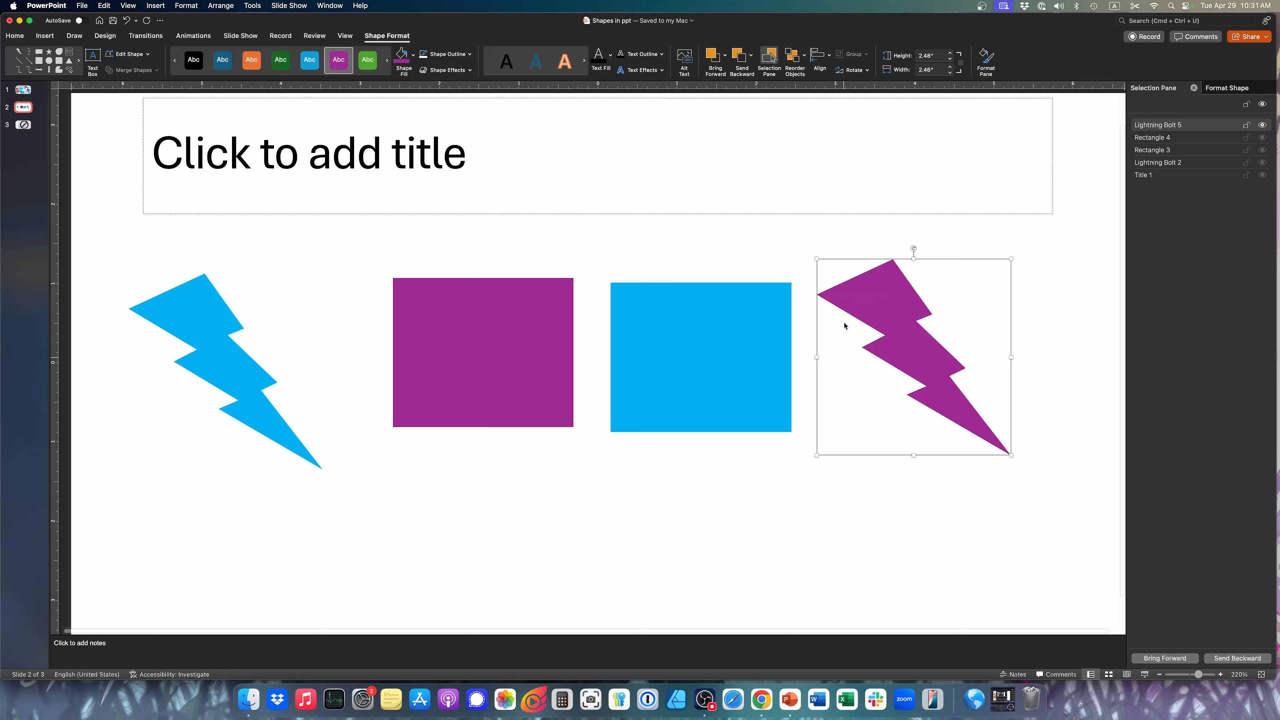
Step: Shrink the blue lightning bolt to about 1.77 inches high and 1.64 inches wide, and bring it to the front
{"action": "left_click_drag", "start_coordinate": [238, 357], "coordinate": [271, 360]}
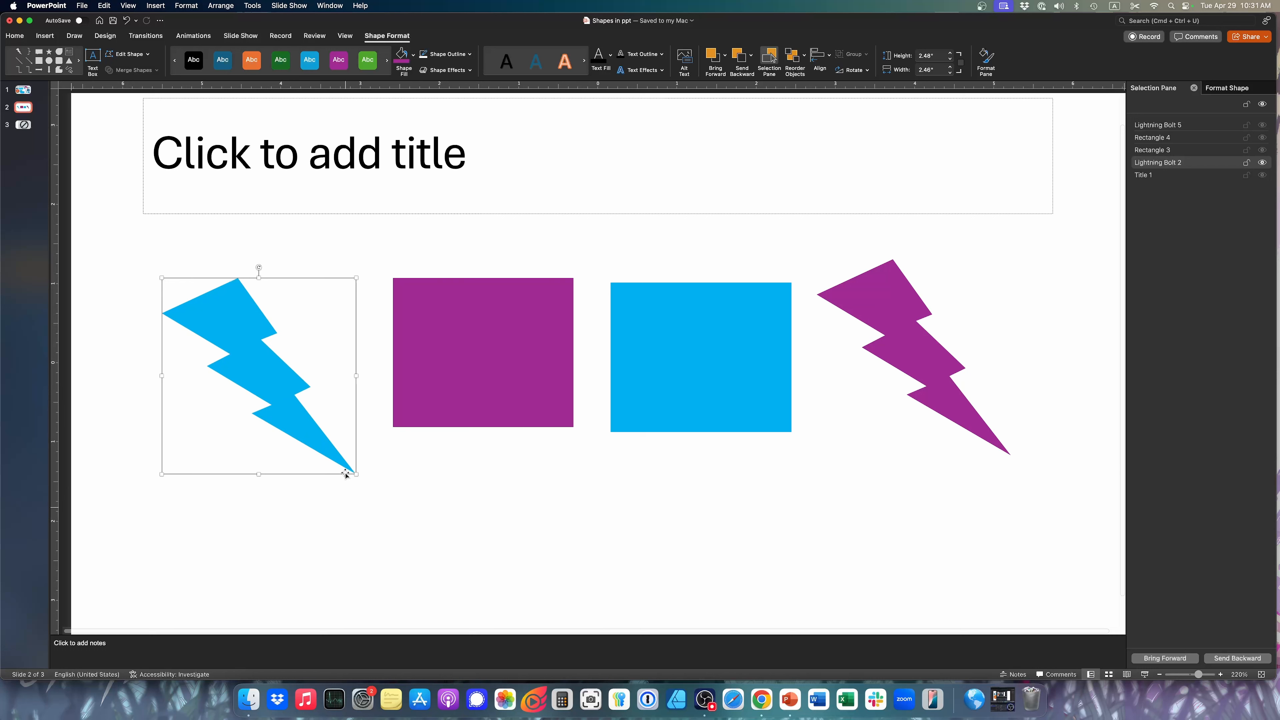
{"action": "left_click_drag", "start_coordinate": [355, 473], "coordinate": [291, 417]}
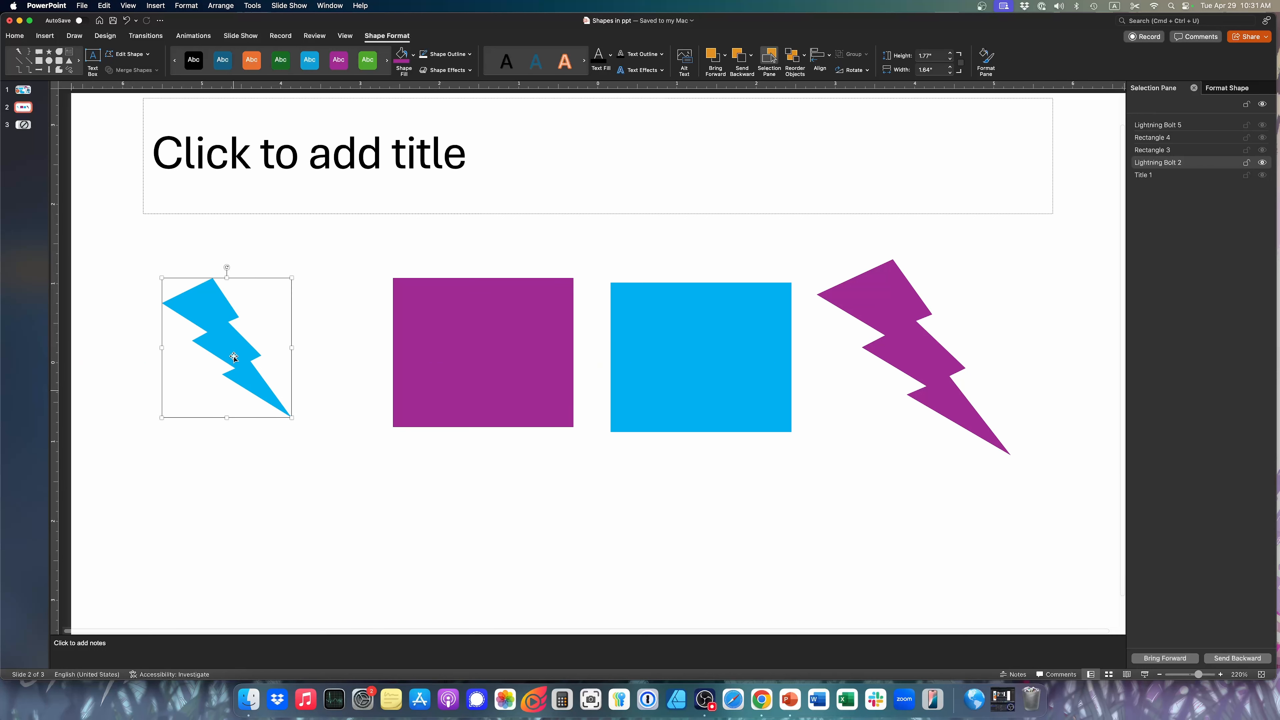
{"action": "right_click", "coordinate": [224, 345]}
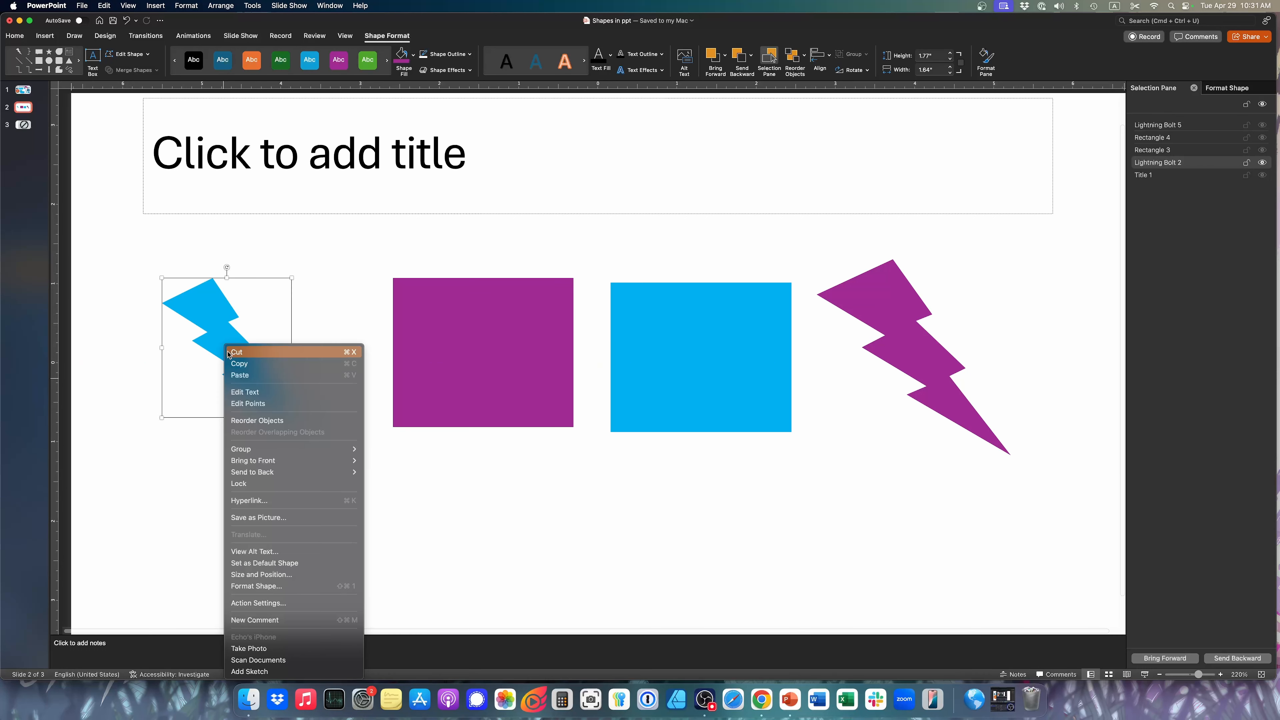
{"action": "left_click", "coordinate": [403, 461]}
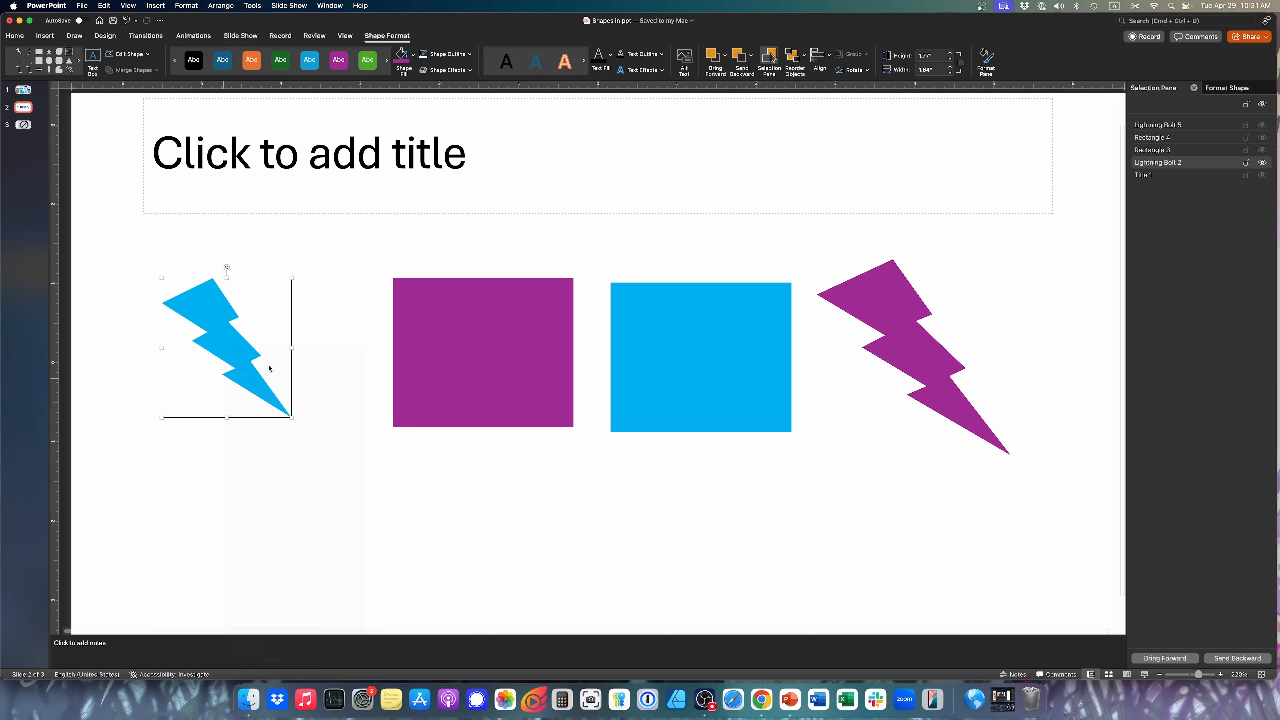
Step: Place the blue lightning bolt over the purple rectangle, scaled down to fit and centred inside it
{"action": "left_click_drag", "start_coordinate": [240, 355], "coordinate": [505, 366]}
{"action": "left_click_drag", "start_coordinate": [548, 427], "coordinate": [515, 401]}
{"action": "left_click_drag", "start_coordinate": [466, 344], "coordinate": [482, 354]}
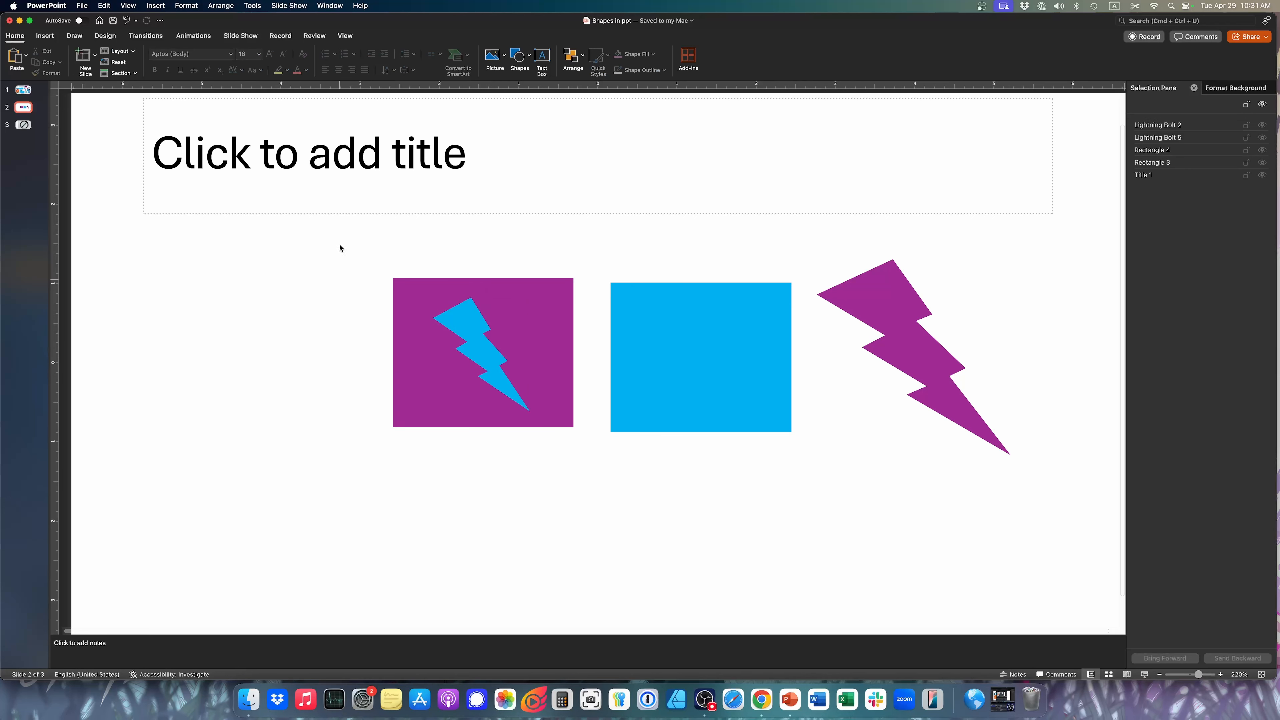
Step: Subtract the blue lightning bolt from the purple rectangle with Merge Shapes
{"action": "left_click_drag", "start_coordinate": [340, 246], "coordinate": [612, 476]}
{"action": "left_click", "coordinate": [387, 35]}
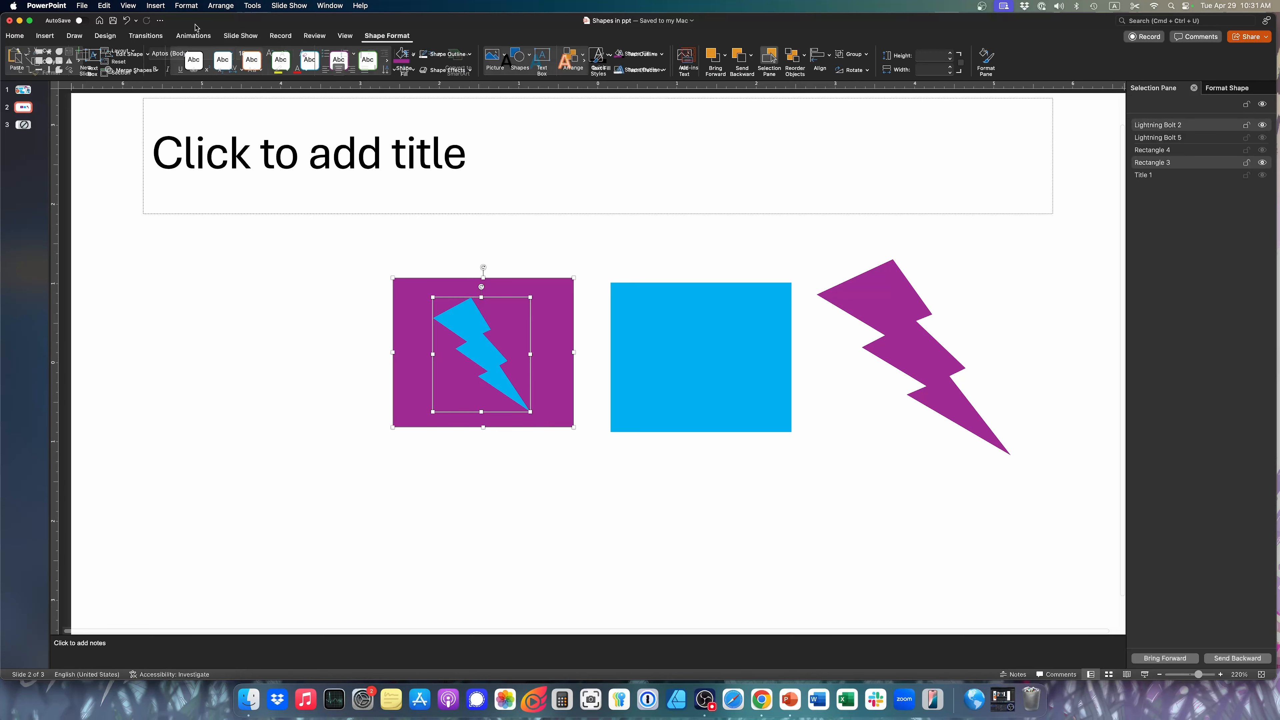
{"action": "left_click", "coordinate": [154, 72]}
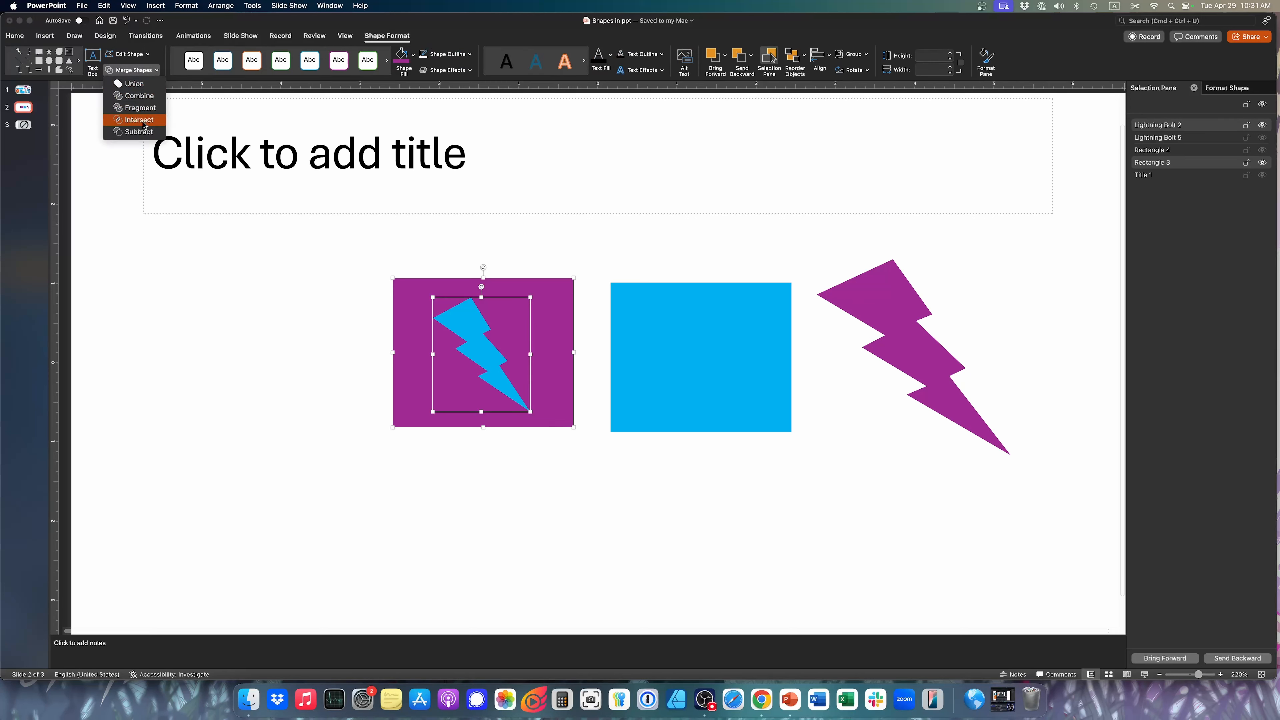
{"action": "left_click", "coordinate": [138, 132]}
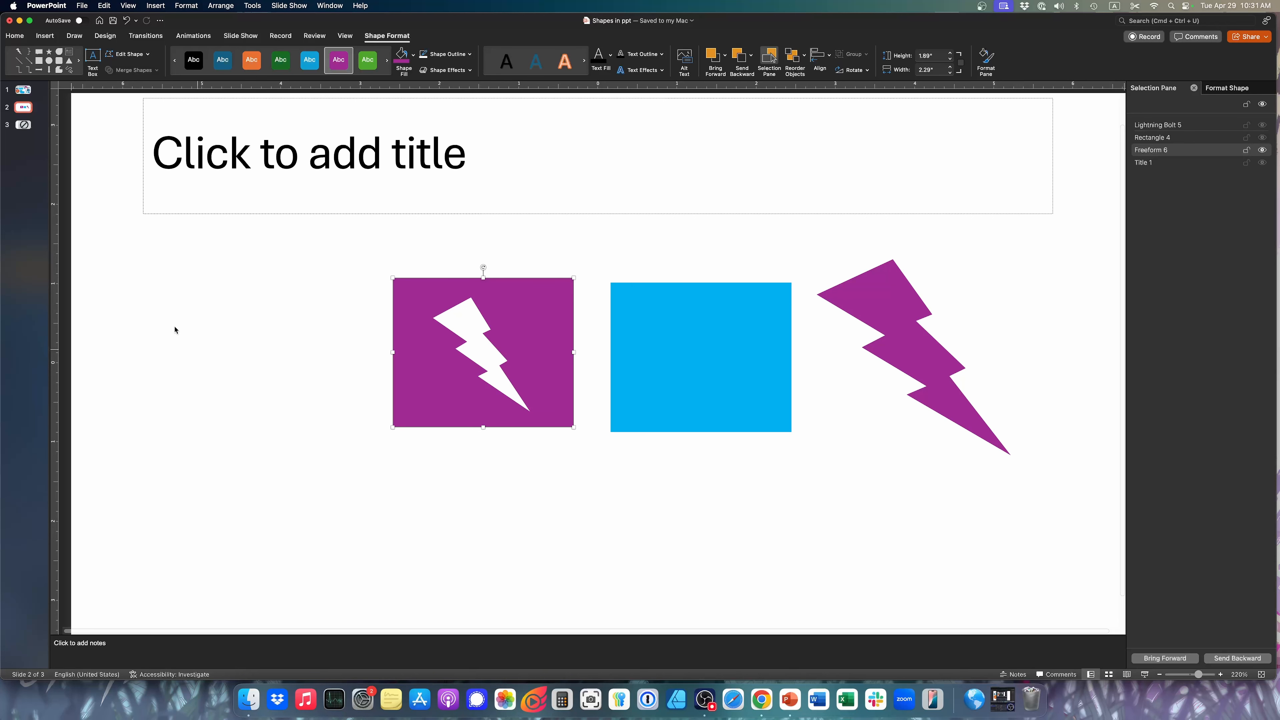
Step: Open slide 1 and shift the purple lightning bolt slightly right within its blue rectangle
{"action": "left_click", "coordinate": [27, 90]}
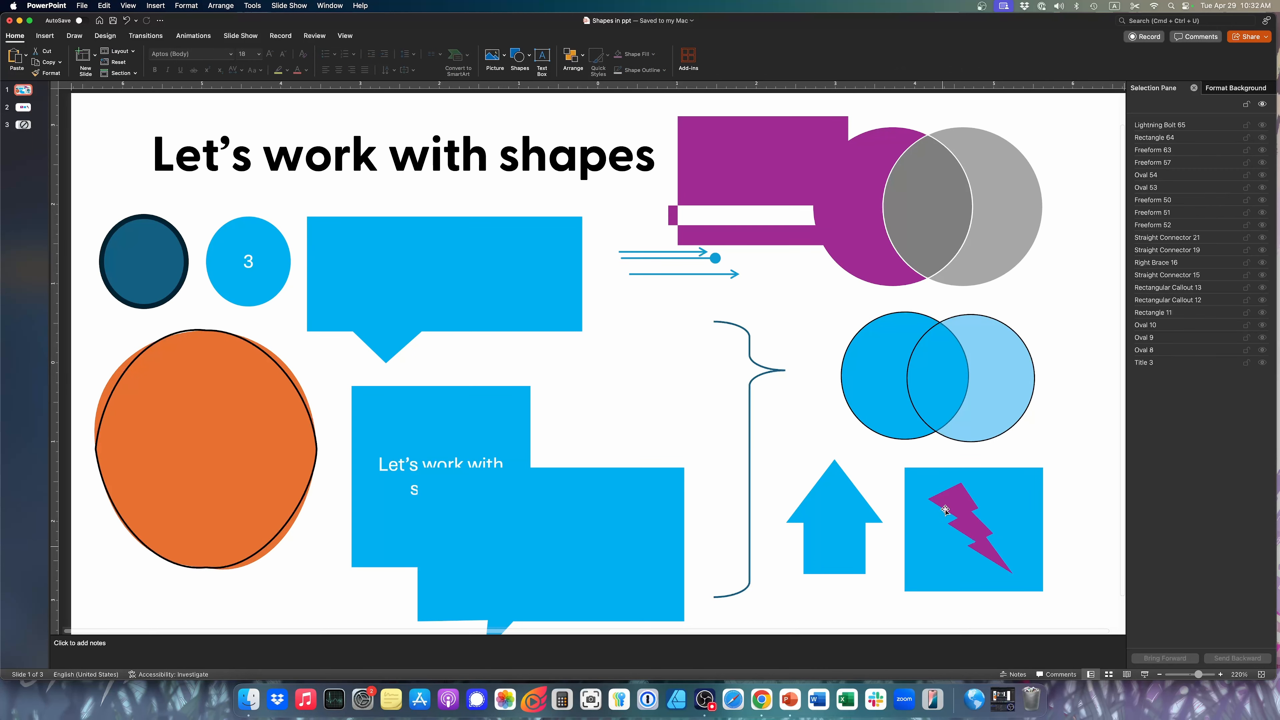
{"action": "left_click_drag", "start_coordinate": [956, 512], "coordinate": [969, 510]}
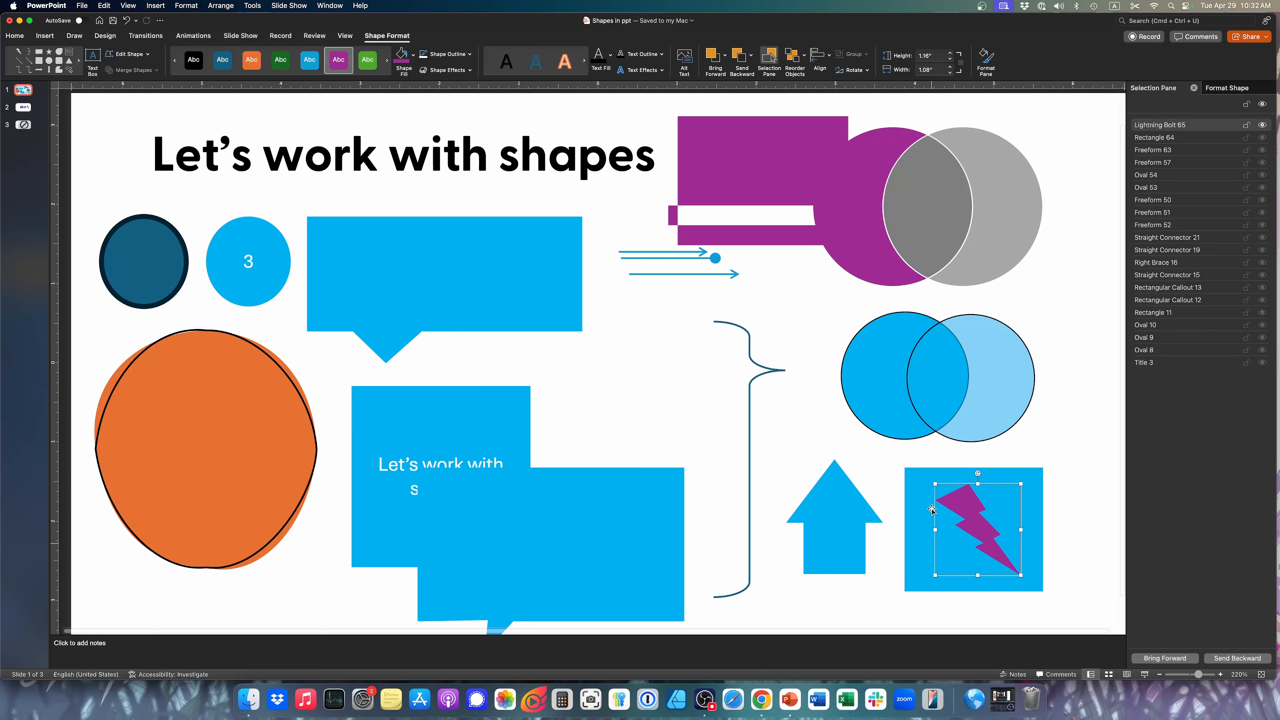
{"action": "left_click", "coordinate": [913, 492]}
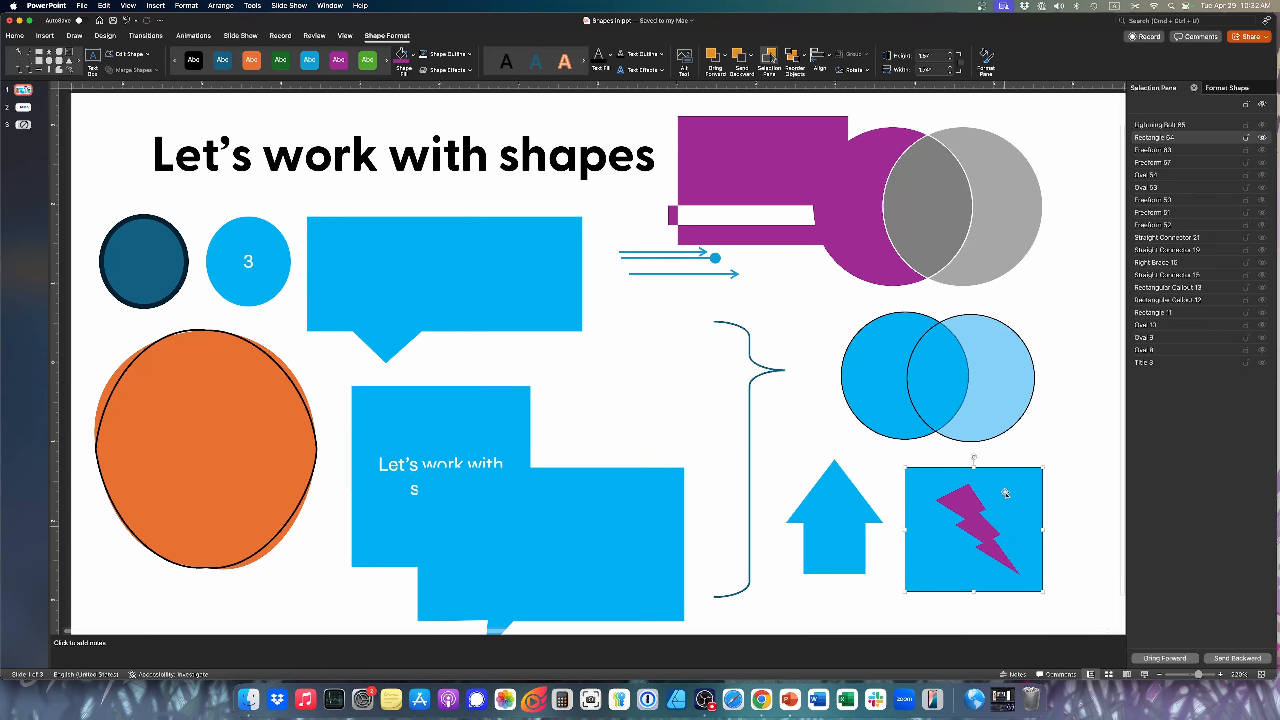
{"action": "left_click", "coordinate": [972, 512]}
{"action": "left_click", "coordinate": [1073, 614]}
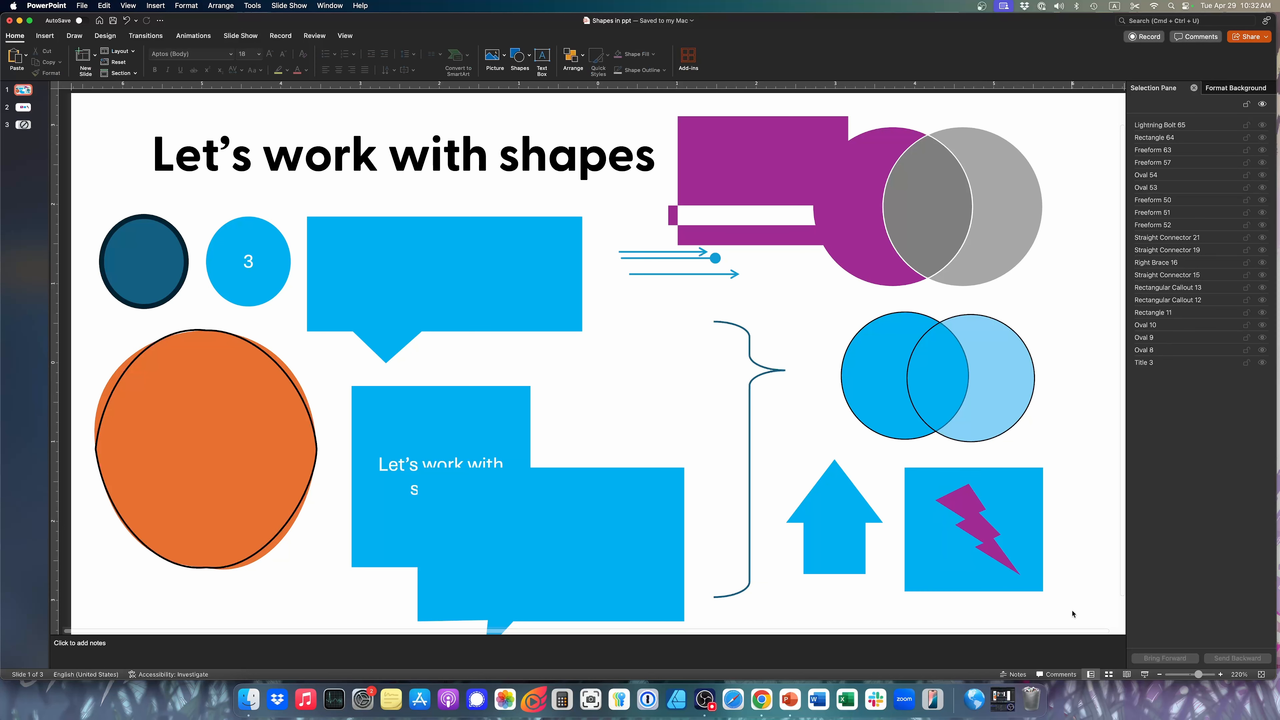
Step: Subtract the purple lightning bolt from the blue rectangle beside the up arrow with Merge Shapes
{"action": "left_click_drag", "start_coordinate": [1087, 618], "coordinate": [858, 432]}
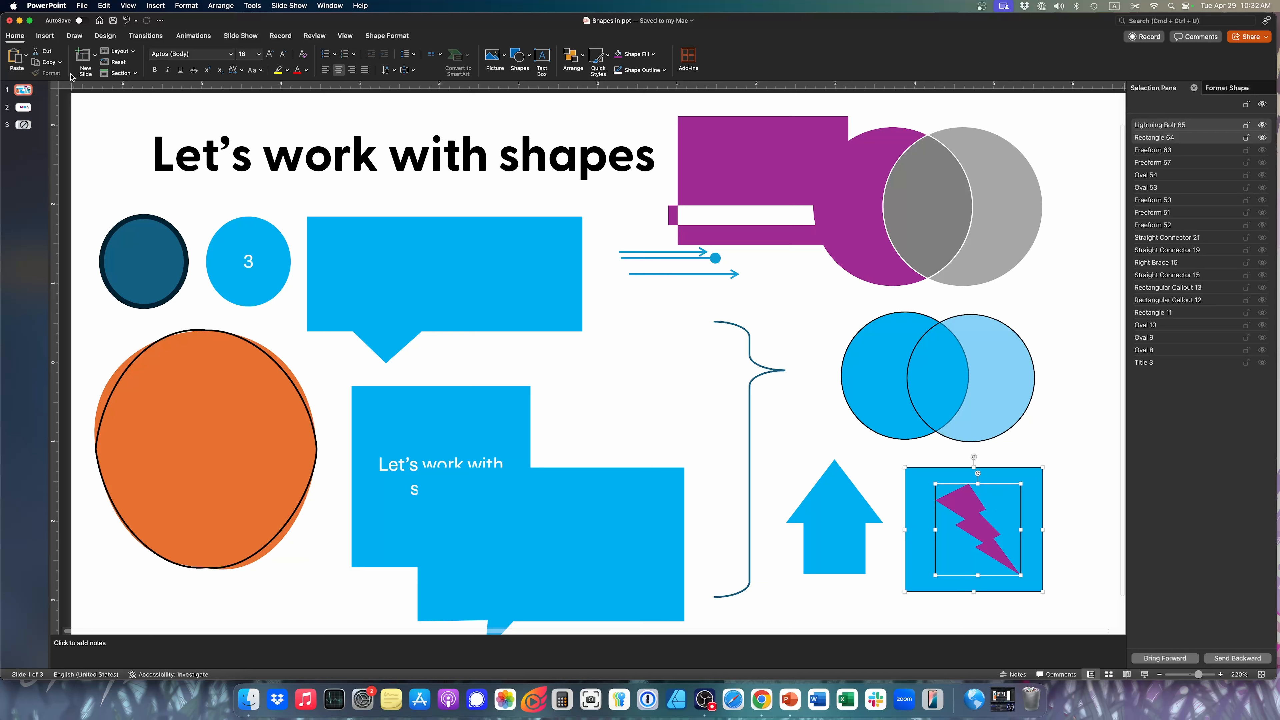
{"action": "left_click", "coordinate": [387, 35]}
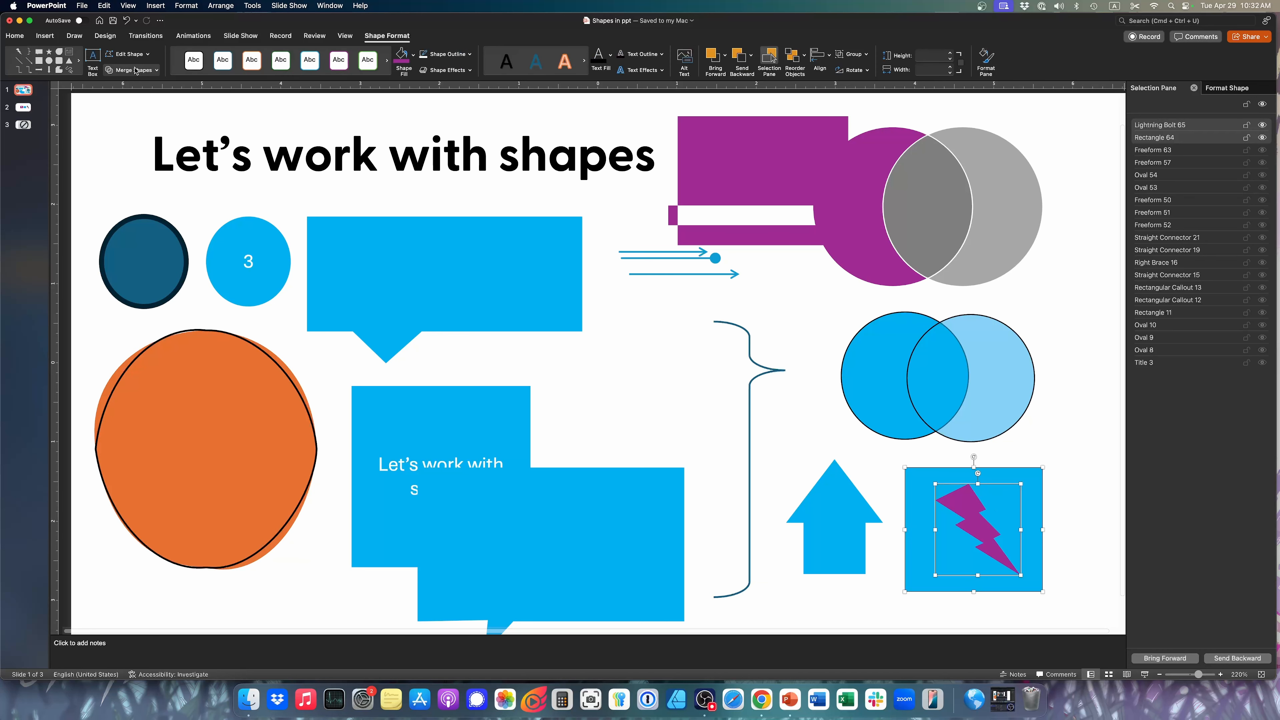
{"action": "left_click", "coordinate": [144, 72]}
{"action": "left_click", "coordinate": [137, 131]}
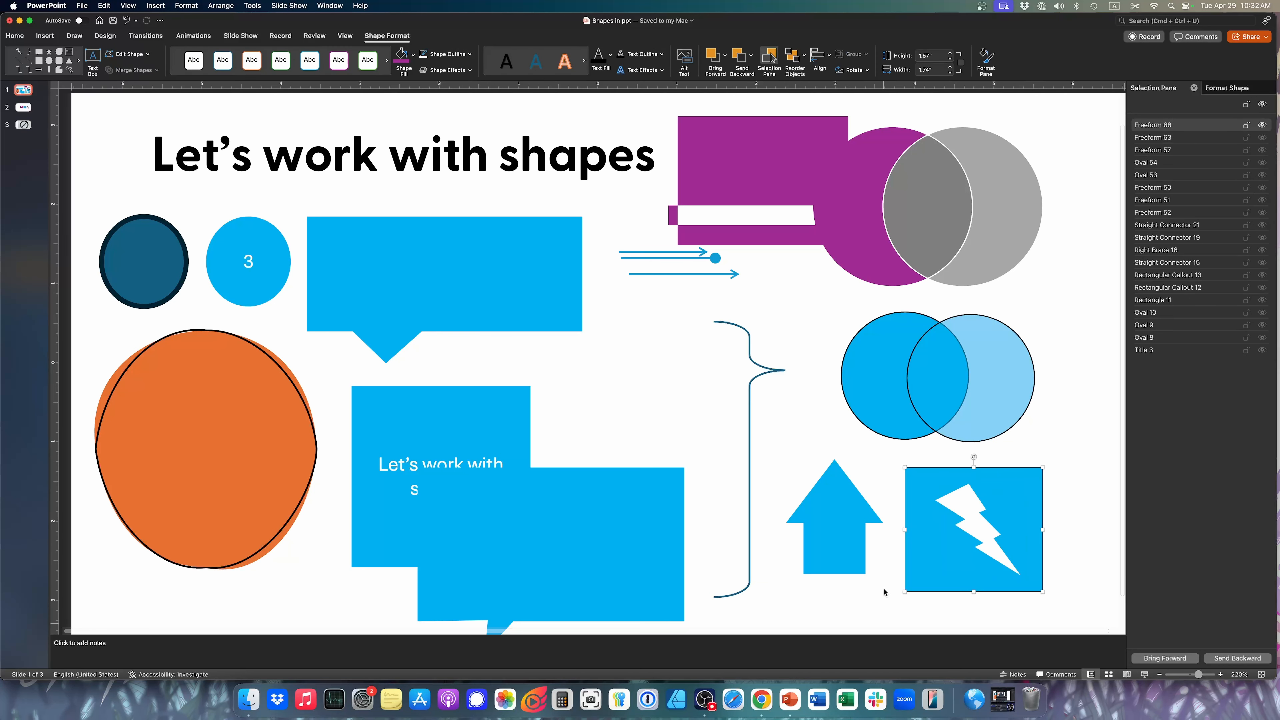
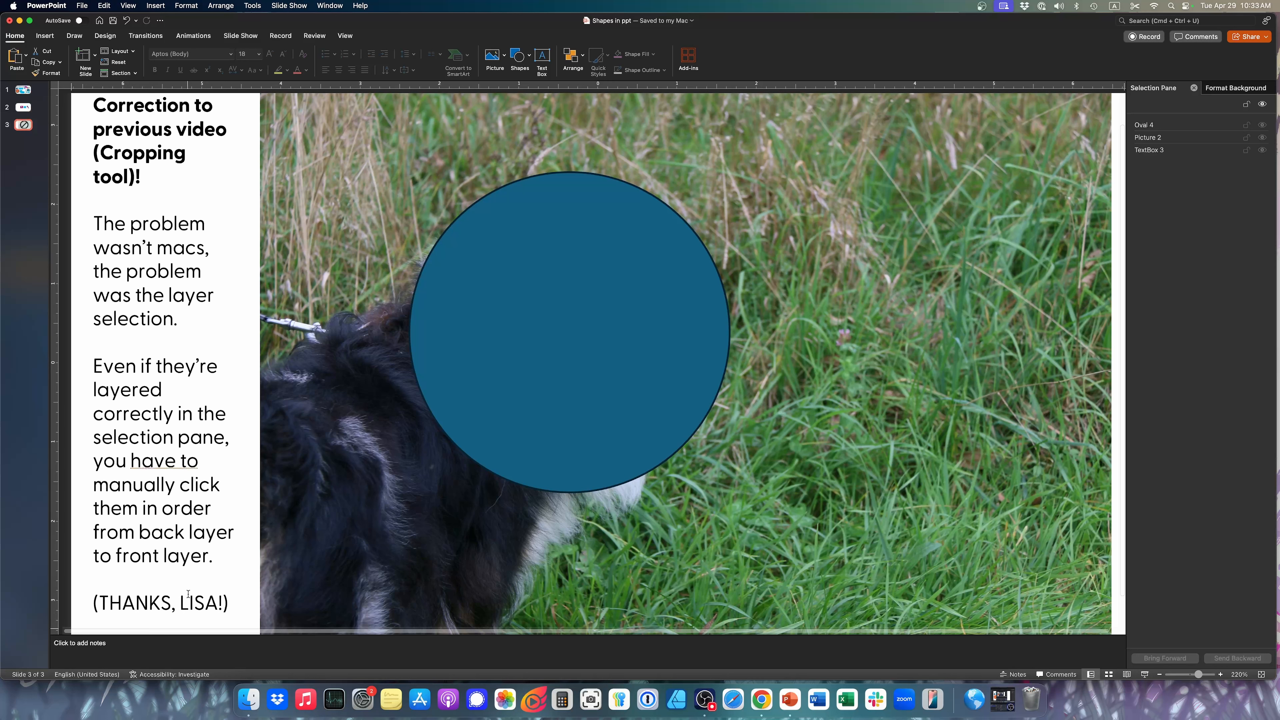
Step: Try to intersect the circle and the dog photo on slide 3 by area-selecting both, and undo the merge
{"action": "key", "text": "super+Tab"}
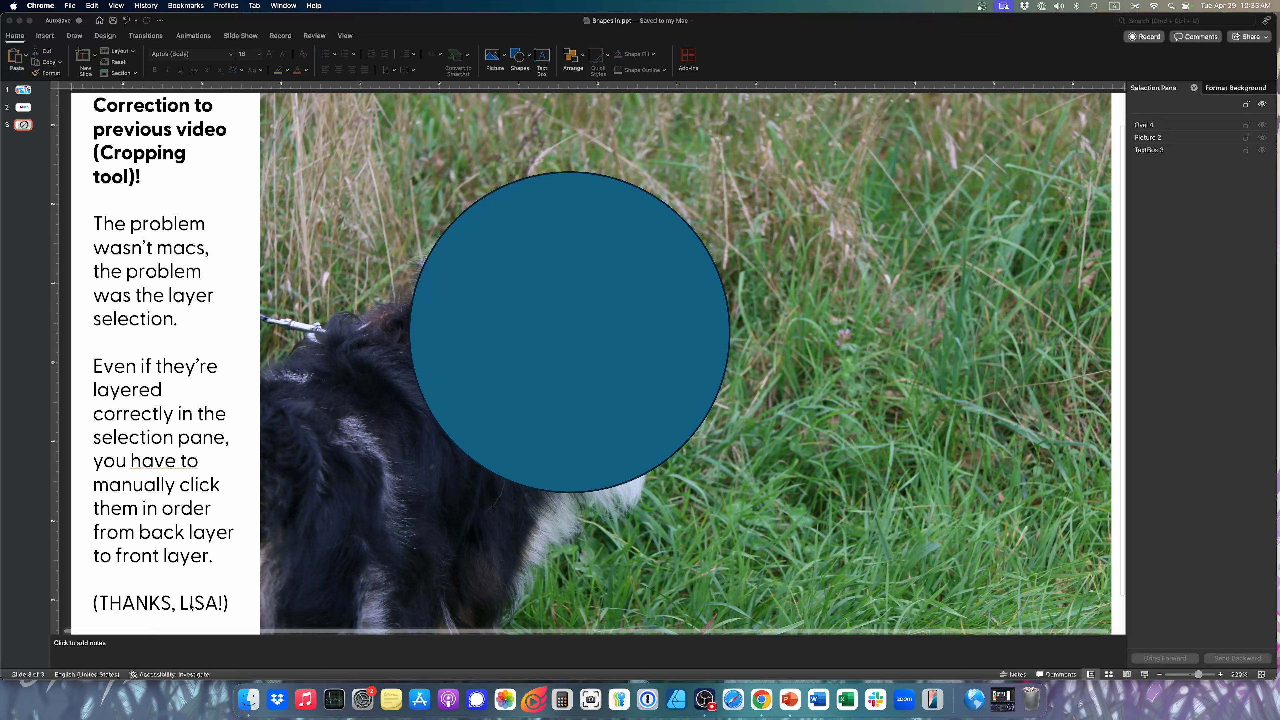
{"action": "left_click", "coordinate": [1158, 675]}
{"action": "left_click", "coordinate": [1159, 674]}
{"action": "left_click", "coordinate": [1159, 675]}
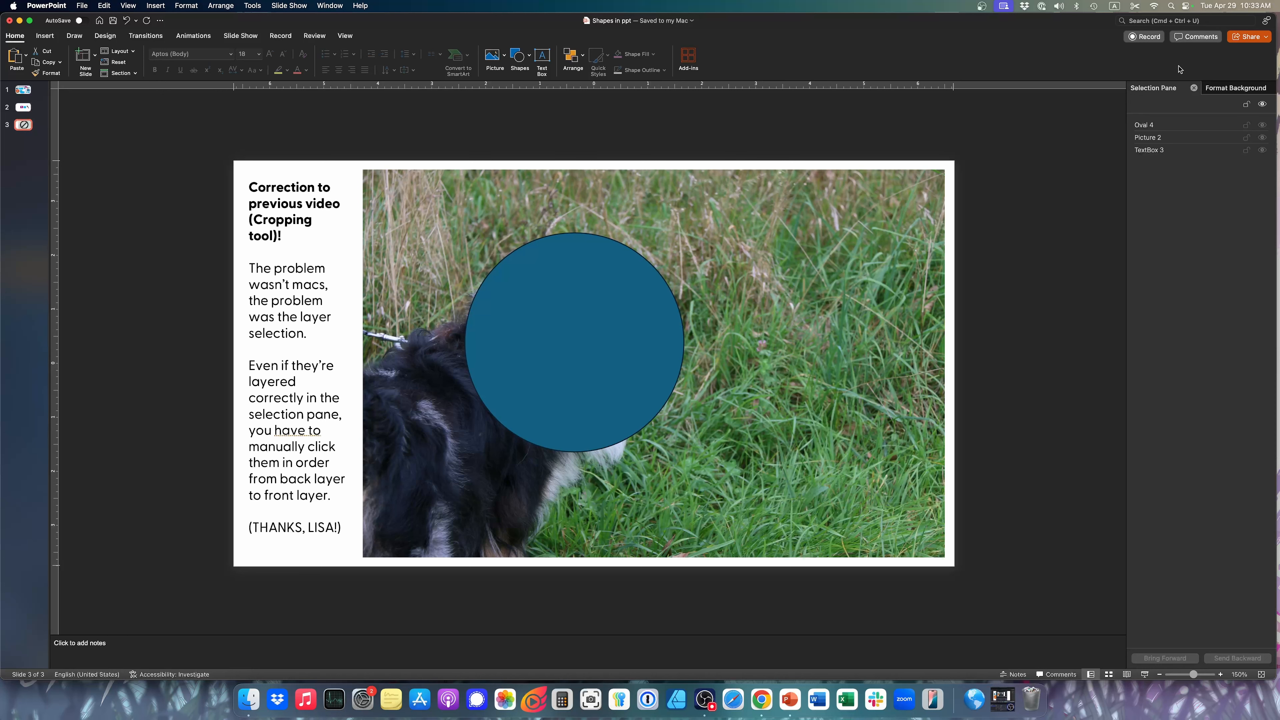
{"action": "left_click_drag", "start_coordinate": [1052, 127], "coordinate": [342, 608]}
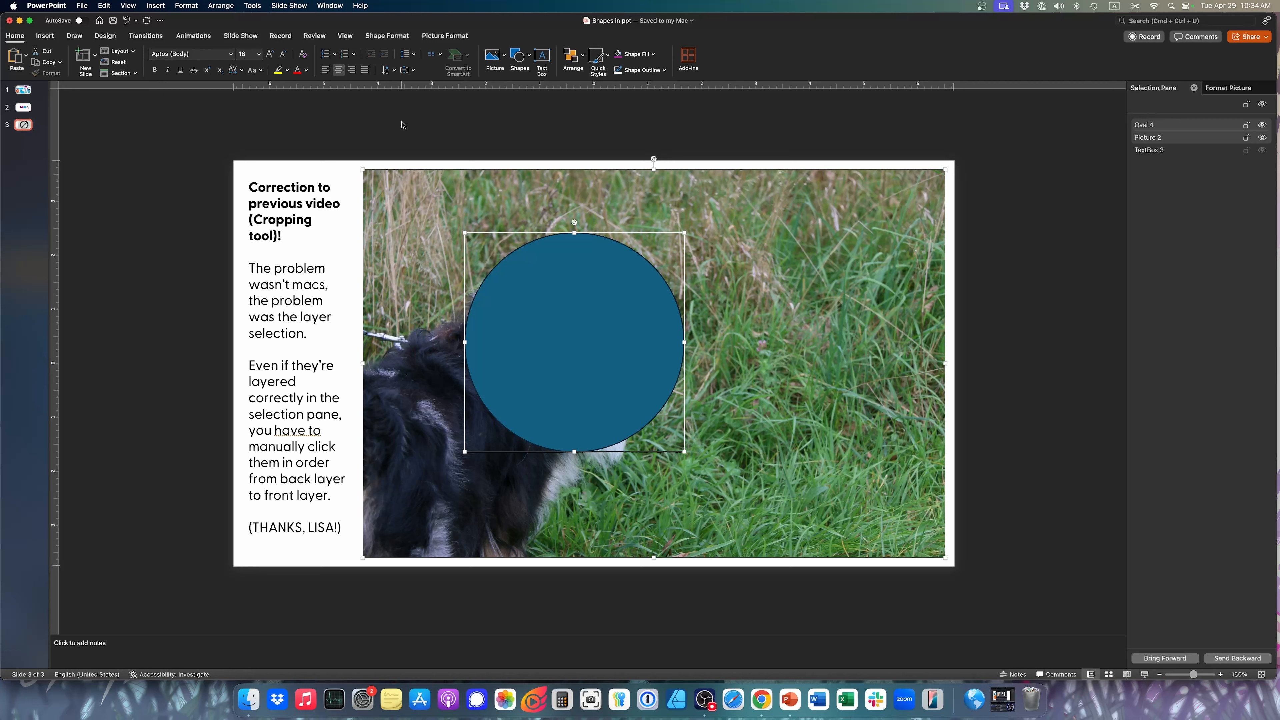
{"action": "left_click", "coordinate": [387, 35]}
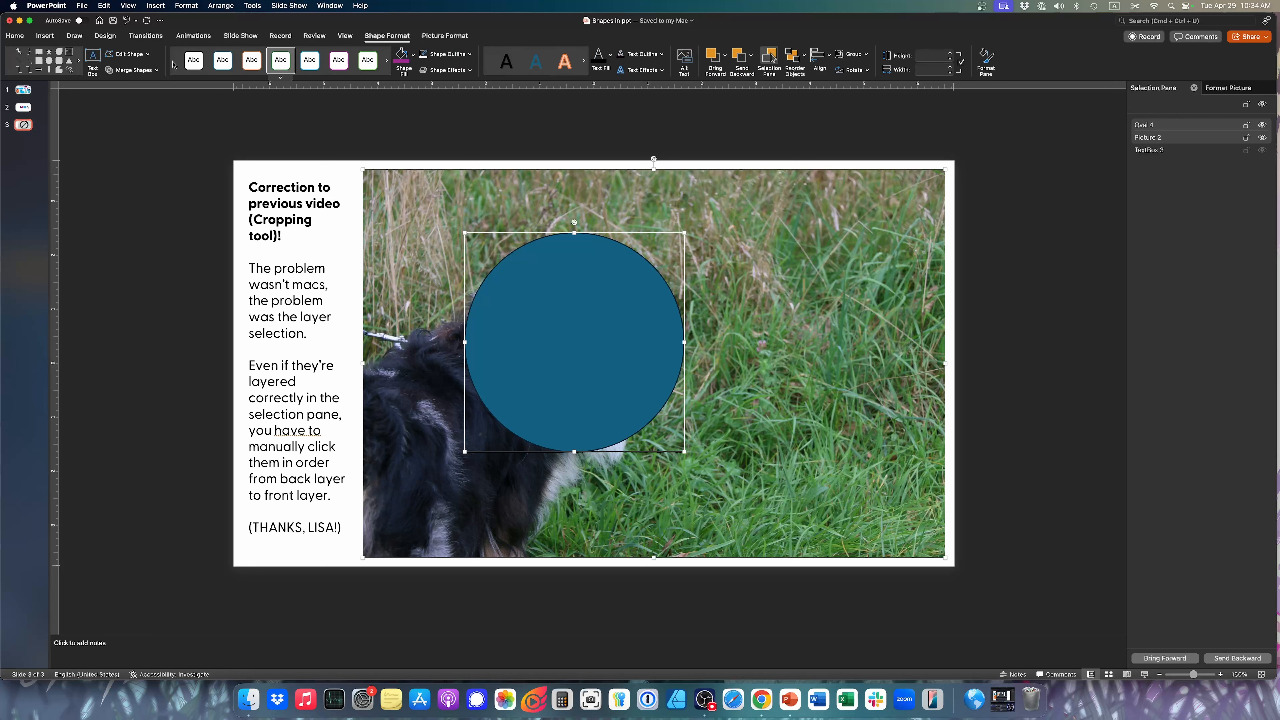
{"action": "left_click", "coordinate": [132, 70]}
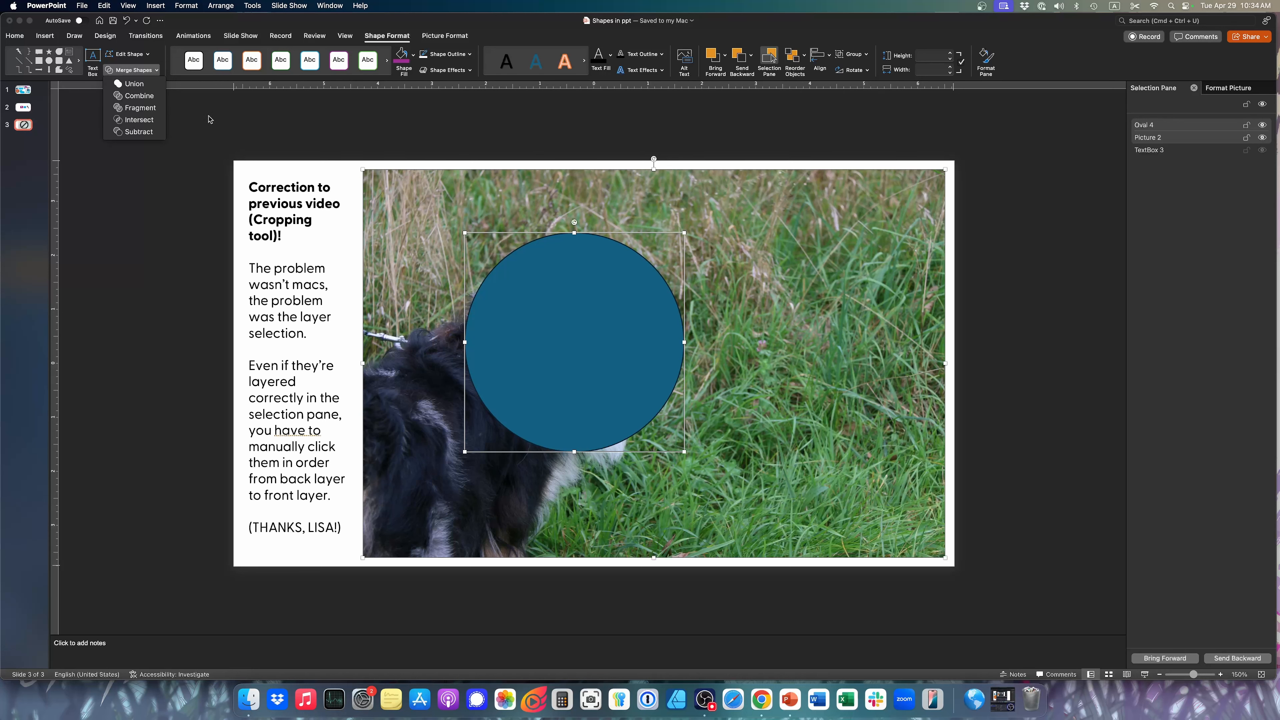
{"action": "left_click", "coordinate": [153, 123]}
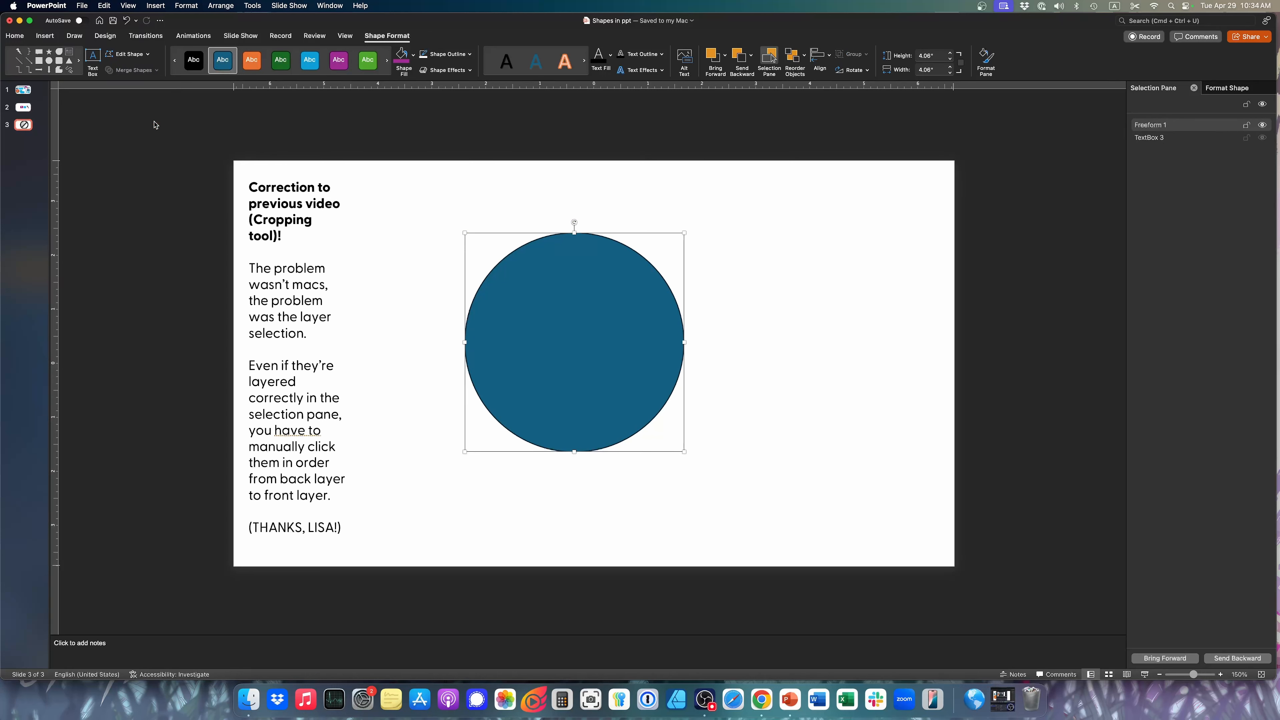
{"action": "key", "text": "super+z"}
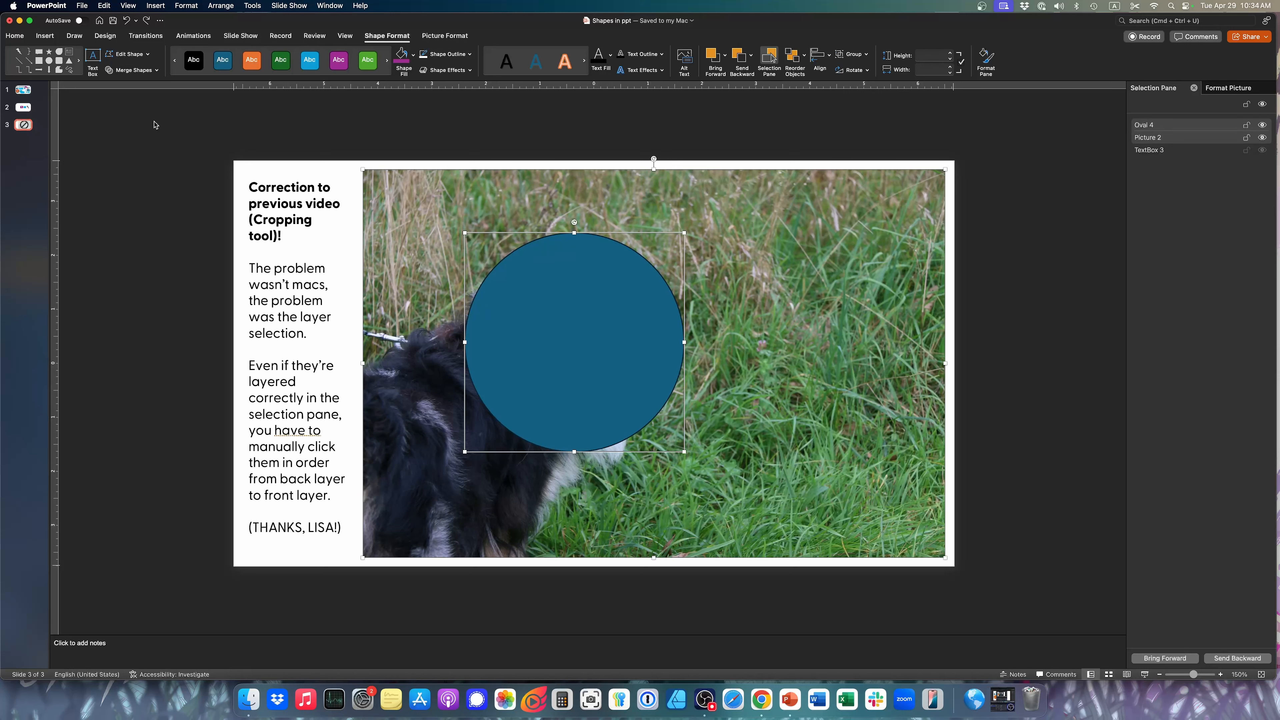
{"action": "left_click", "coordinate": [991, 152]}
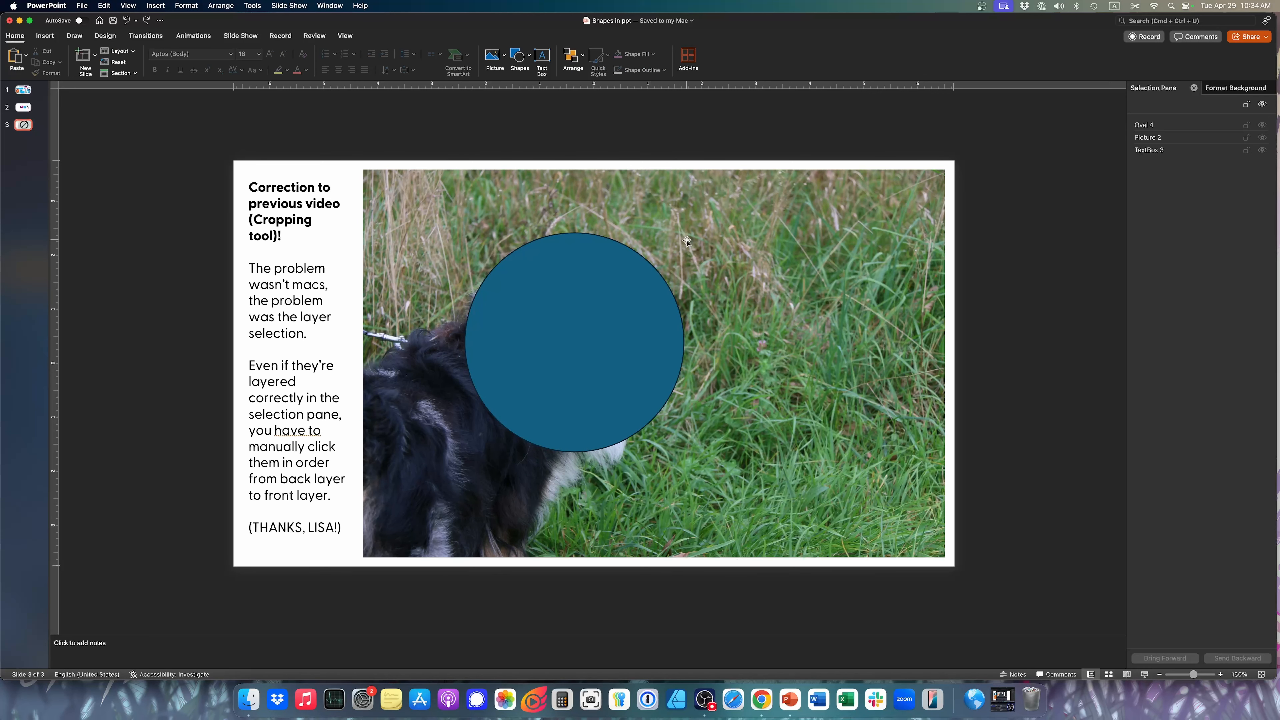
Step: Intersect the dog photo and the circle with Merge Shapes, selecting the photo first and the circle second, and undo the merge
{"action": "left_click", "coordinate": [757, 246]}
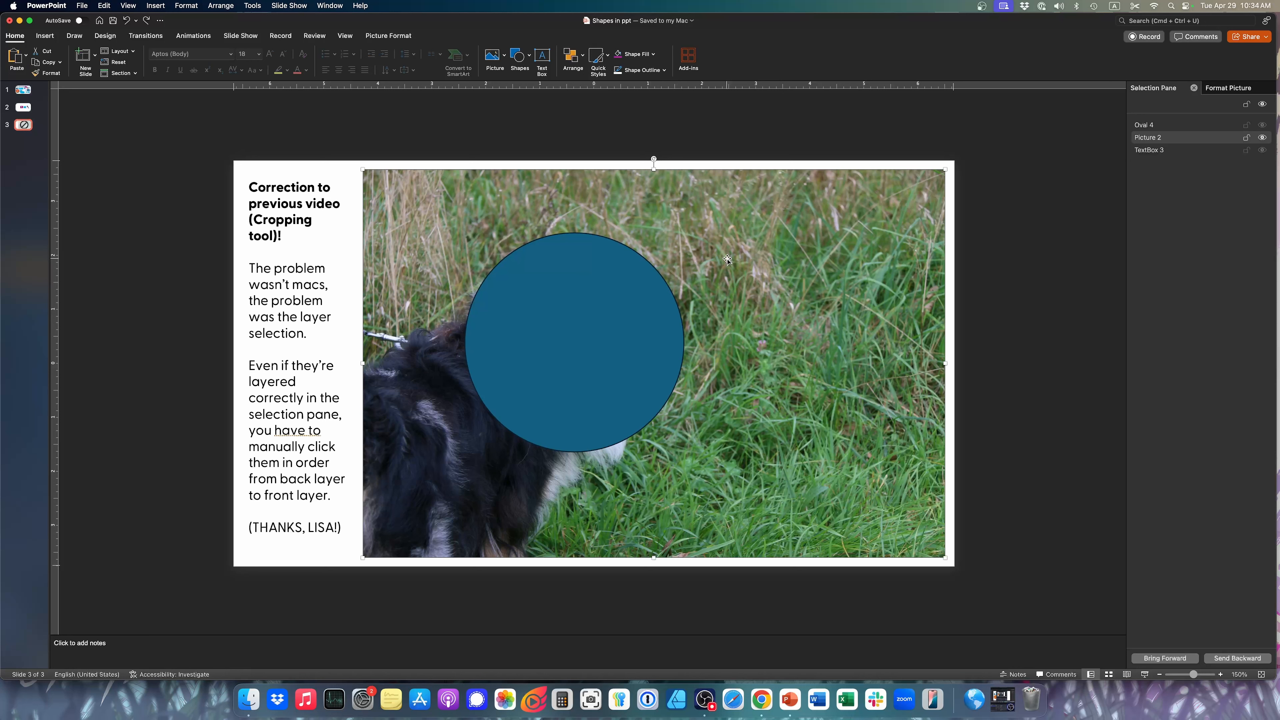
{"action": "left_click", "coordinate": [574, 337], "text": "shift"}
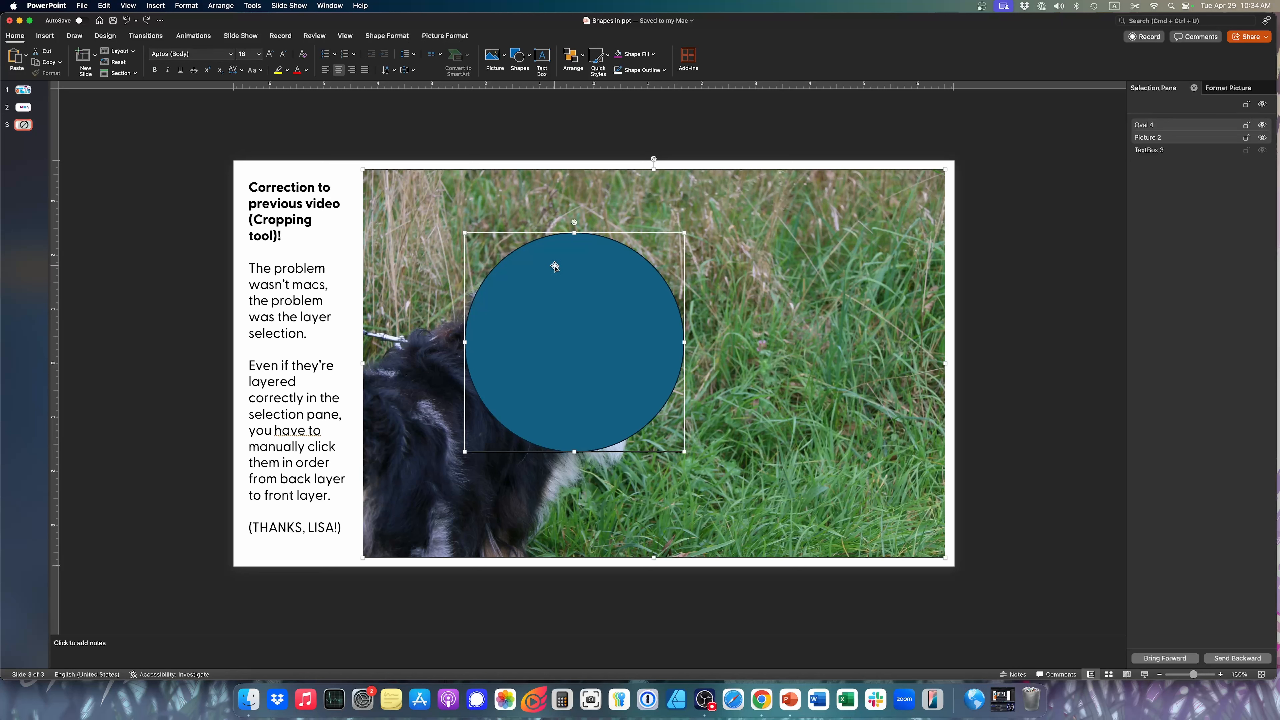
{"action": "left_click", "coordinate": [391, 38]}
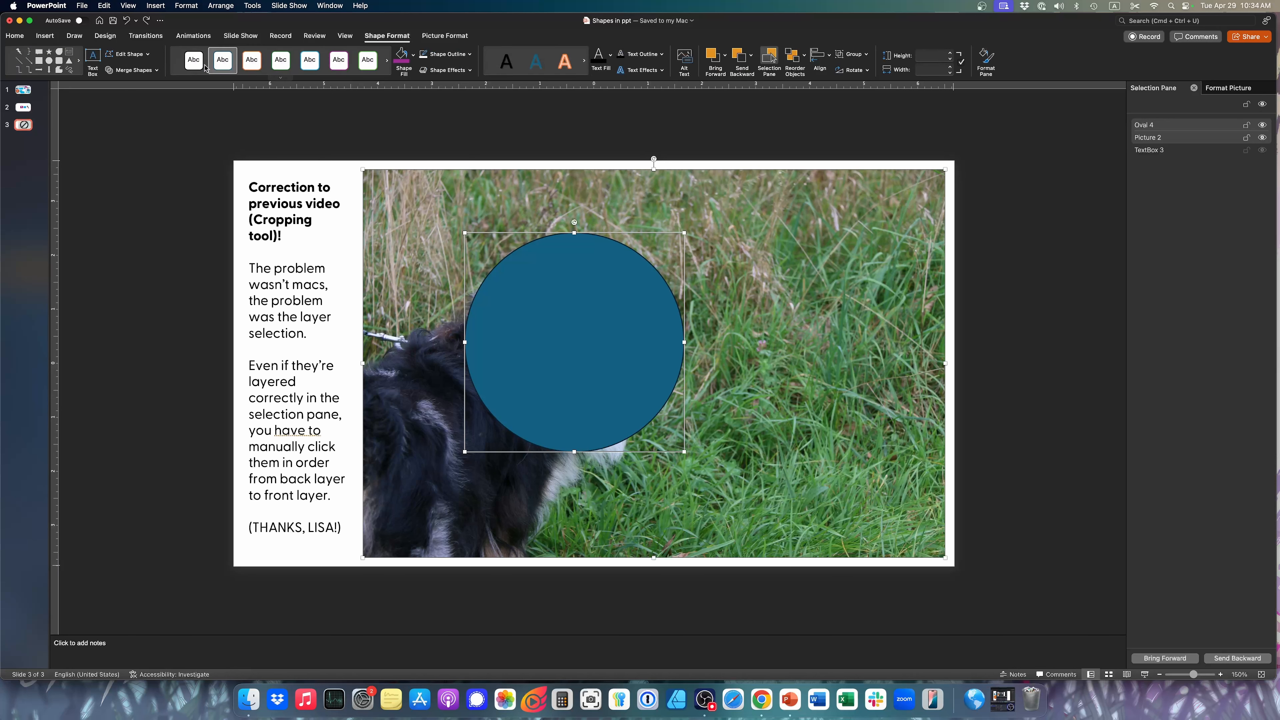
{"action": "left_click", "coordinate": [133, 70]}
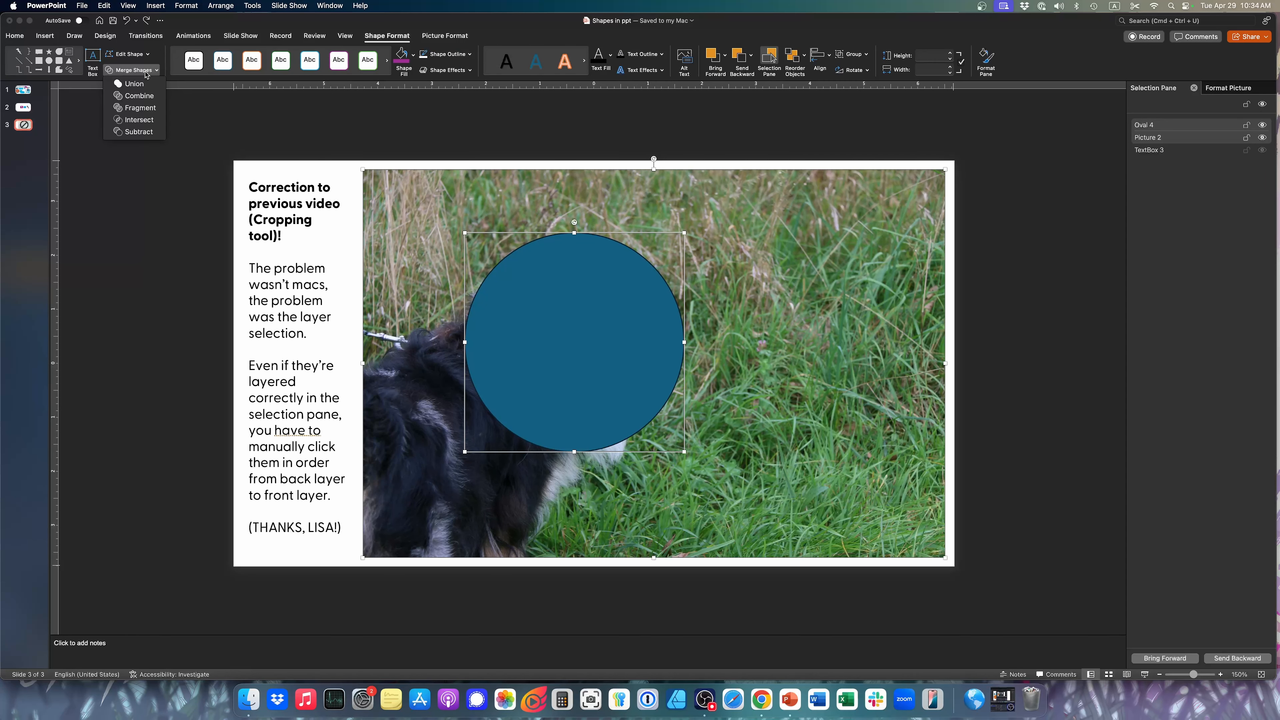
{"action": "left_click", "coordinate": [134, 120]}
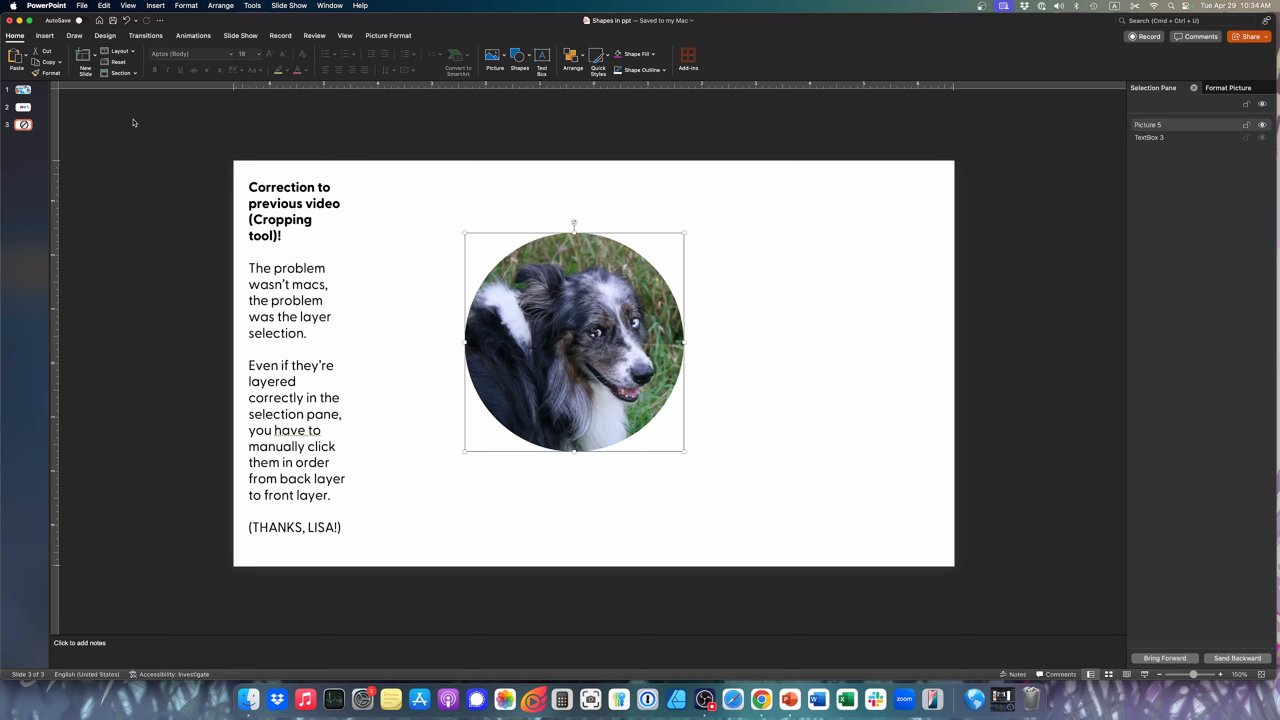
{"action": "key", "text": "super+z"}
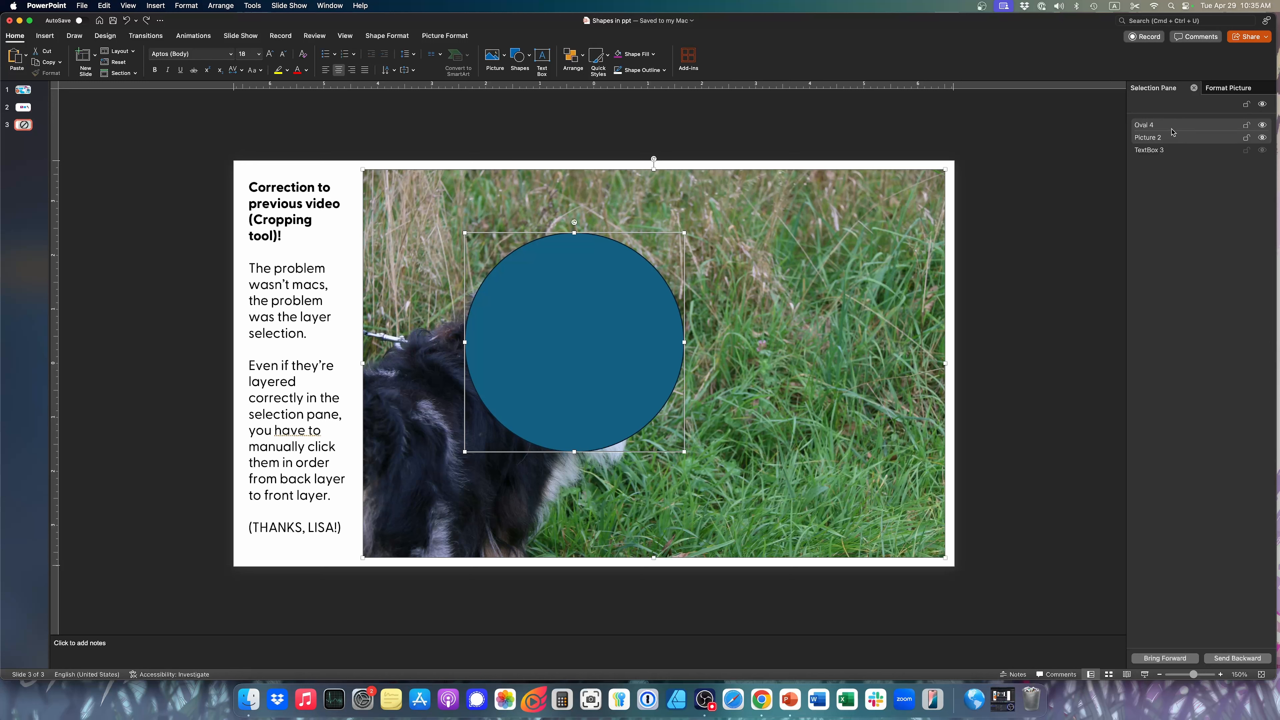
Step: Area-select the circle and the dog photo together, and clear the selection again
{"action": "key", "text": "Escape"}
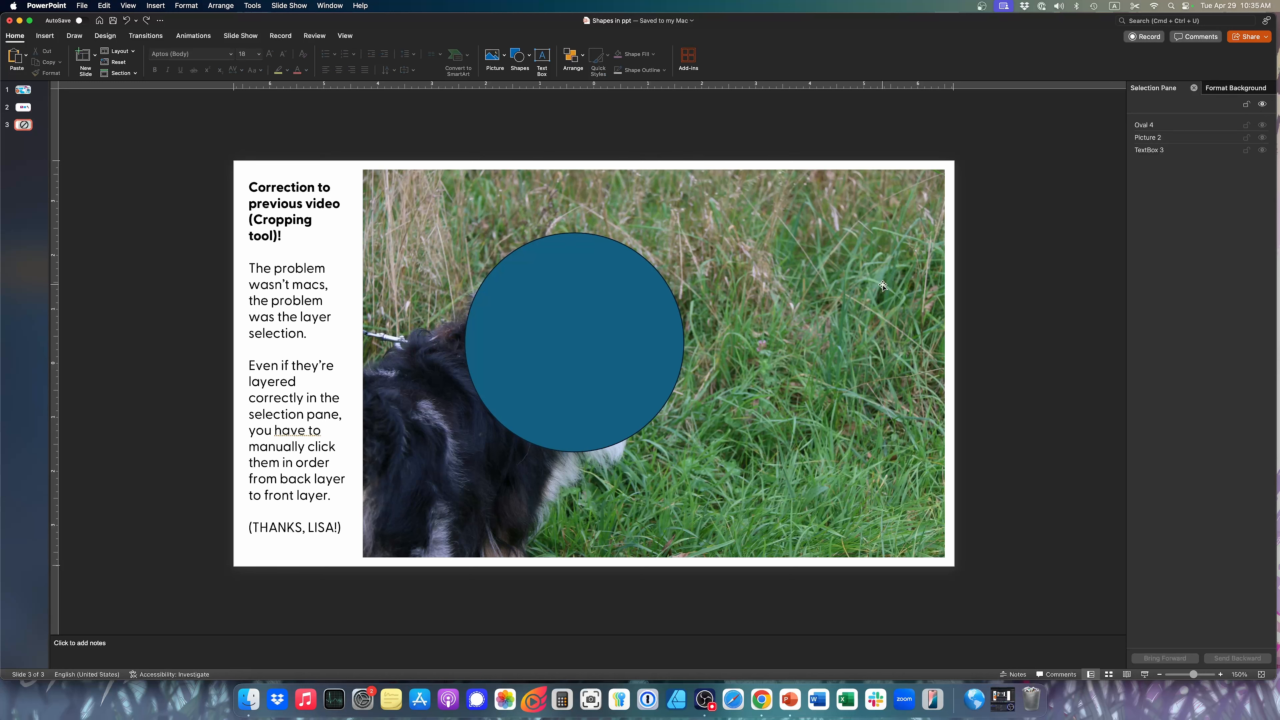
{"action": "left_click_drag", "start_coordinate": [1026, 141], "coordinate": [325, 625]}
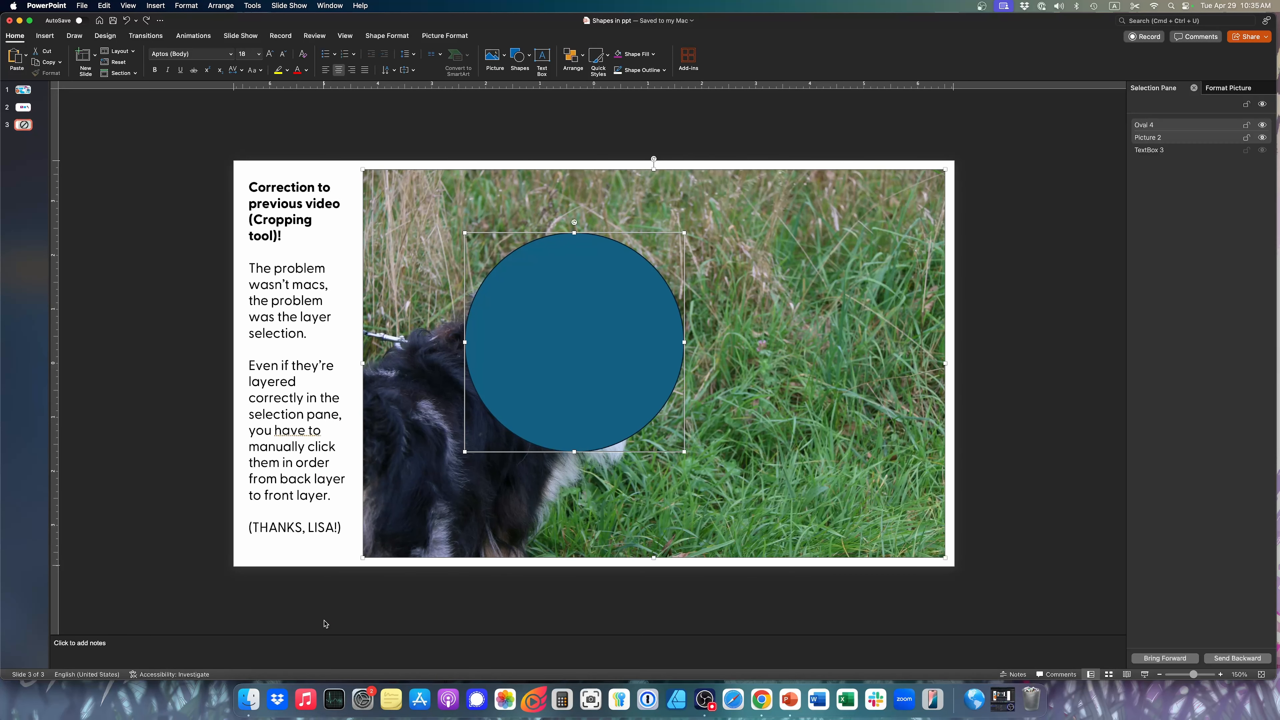
{"action": "left_click", "coordinate": [1029, 398]}
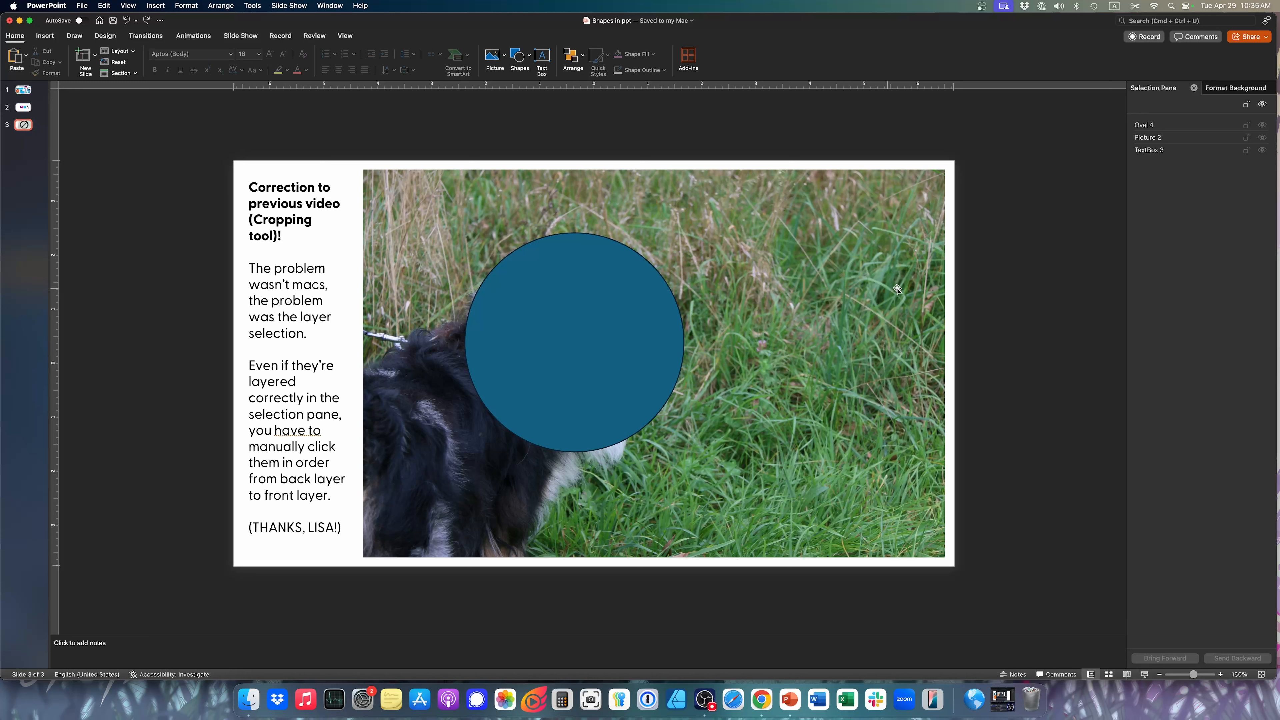
Step: Crop the dog photo to the circle with the Intersect merge, selecting the photo before the circle
{"action": "left_click", "coordinate": [822, 247]}
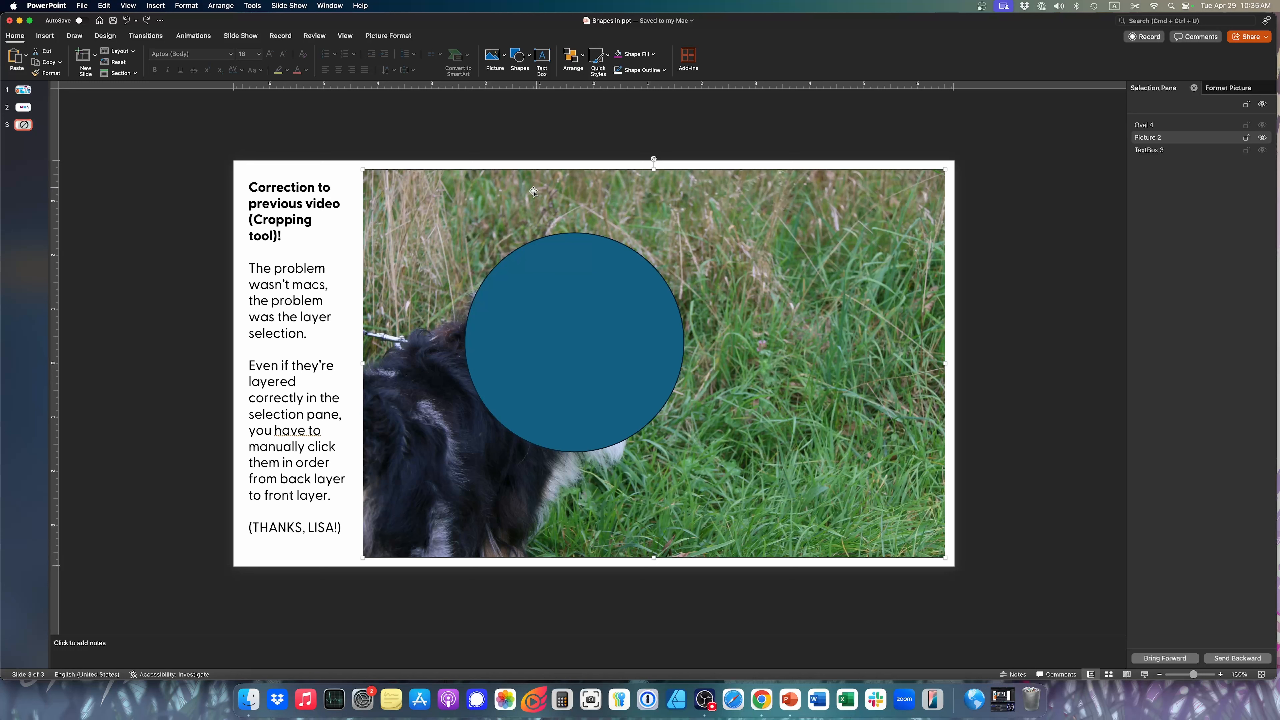
{"action": "left_click", "coordinate": [568, 325], "text": "shift"}
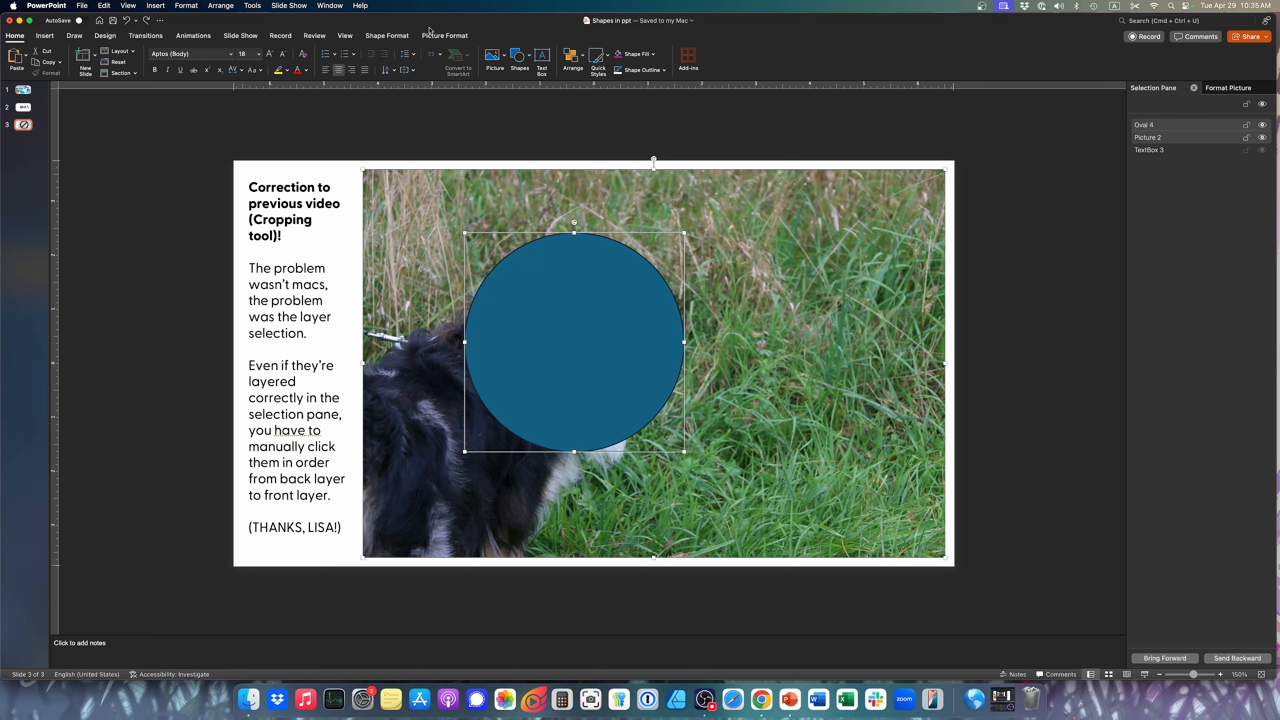
{"action": "left_click", "coordinate": [388, 36]}
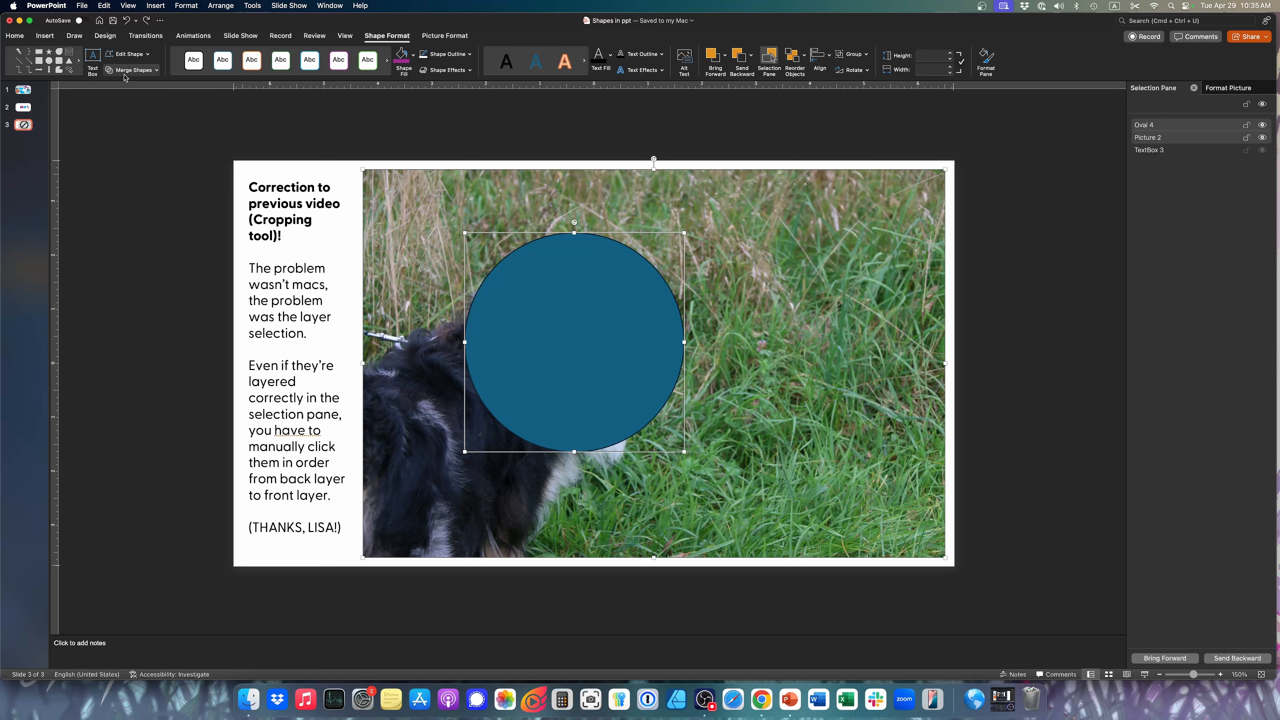
{"action": "left_click", "coordinate": [149, 72]}
{"action": "left_click", "coordinate": [138, 119]}
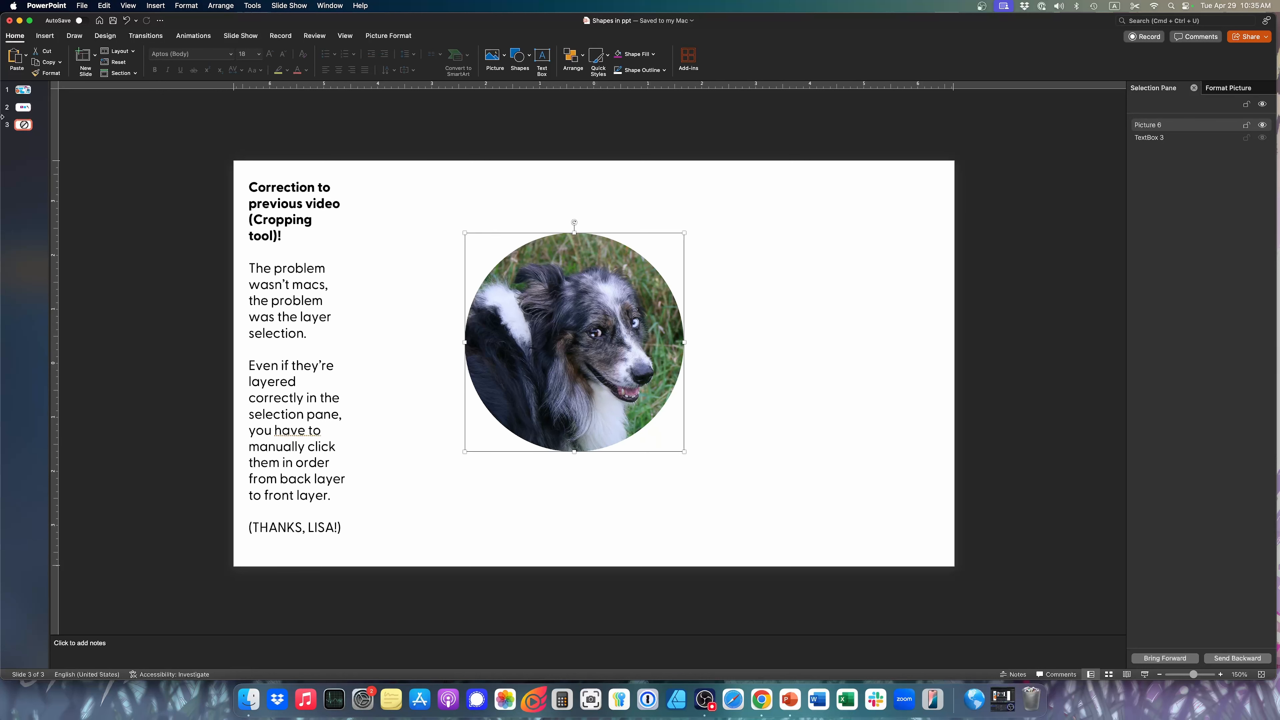
Step: Go back through slide 2 to slide 1 to review the merged shapes
{"action": "left_click", "coordinate": [24, 109]}
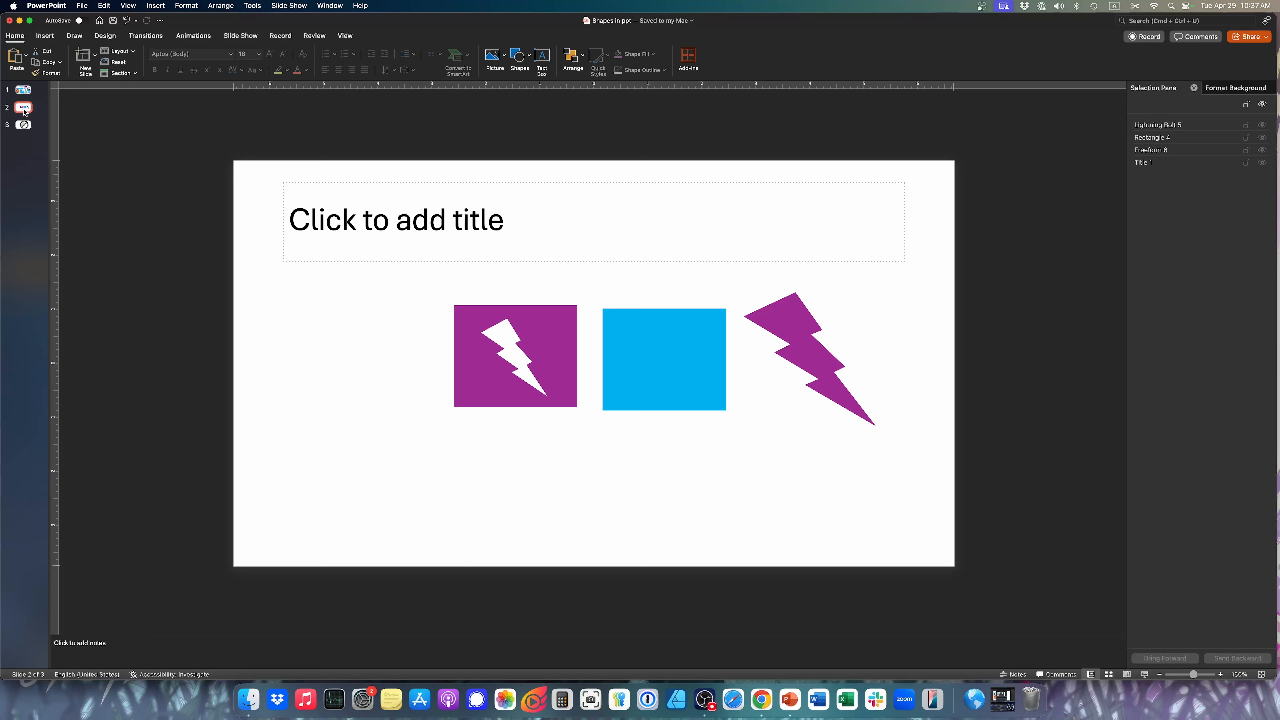
{"action": "key", "text": "Up"}
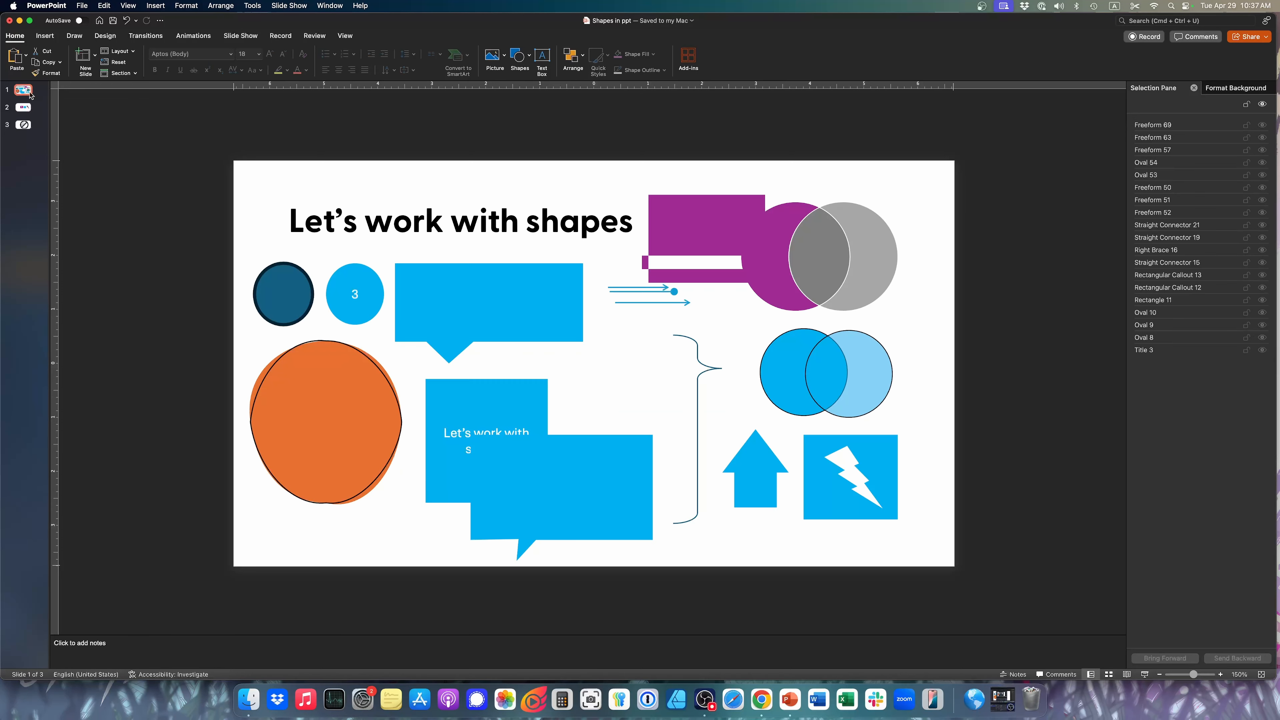